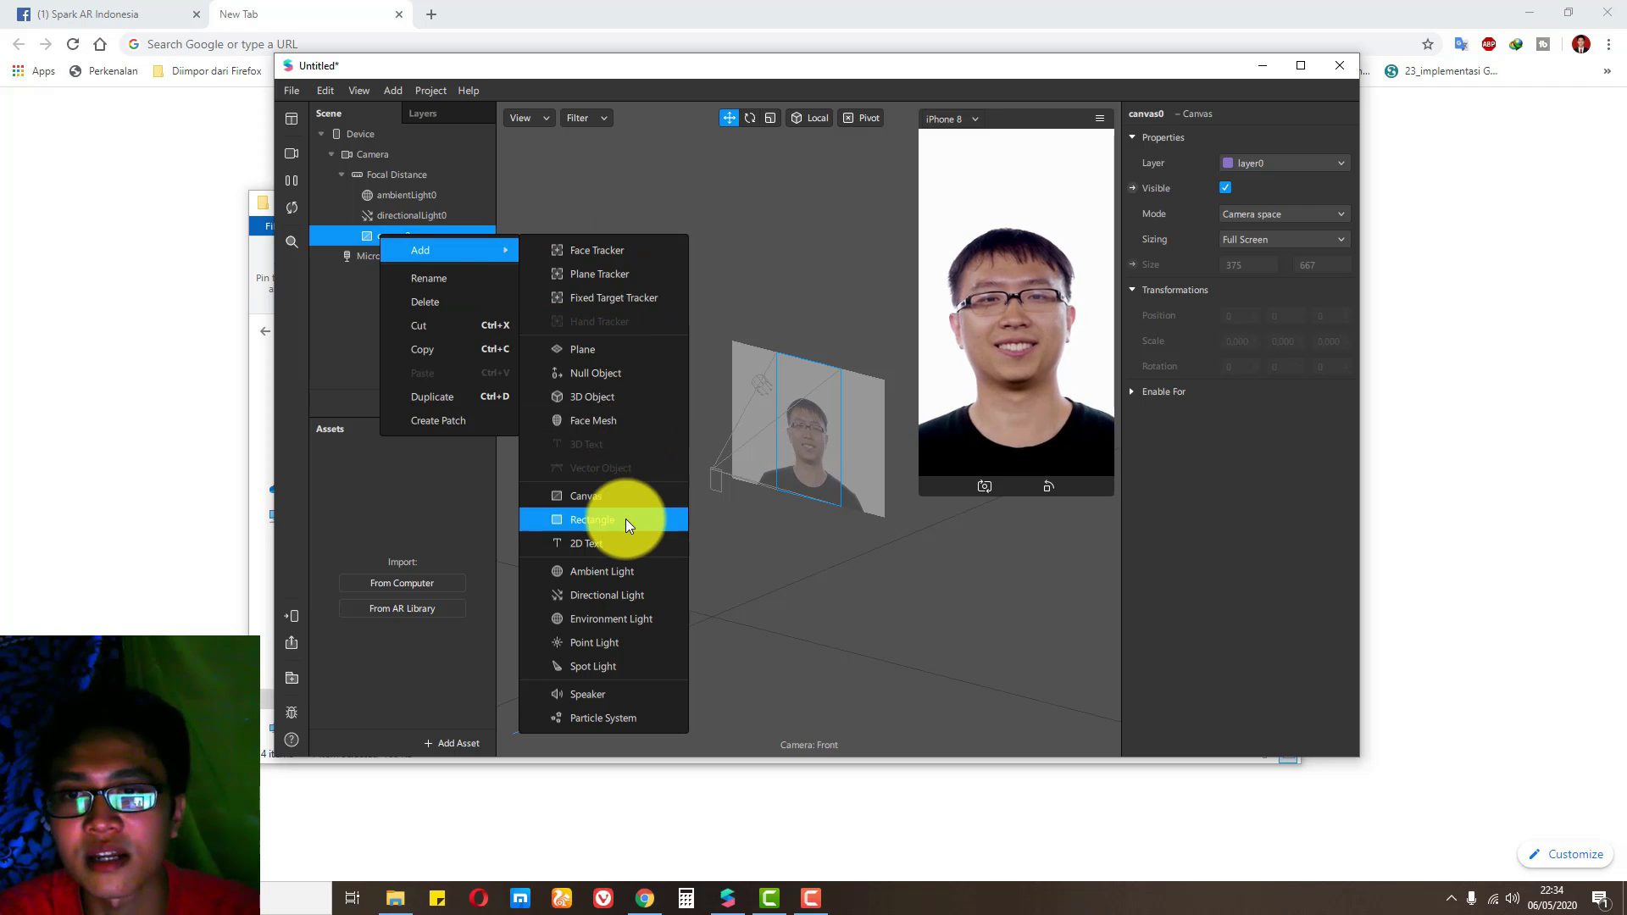
Step: Add a rectangle inside canvas0
click(626, 519)
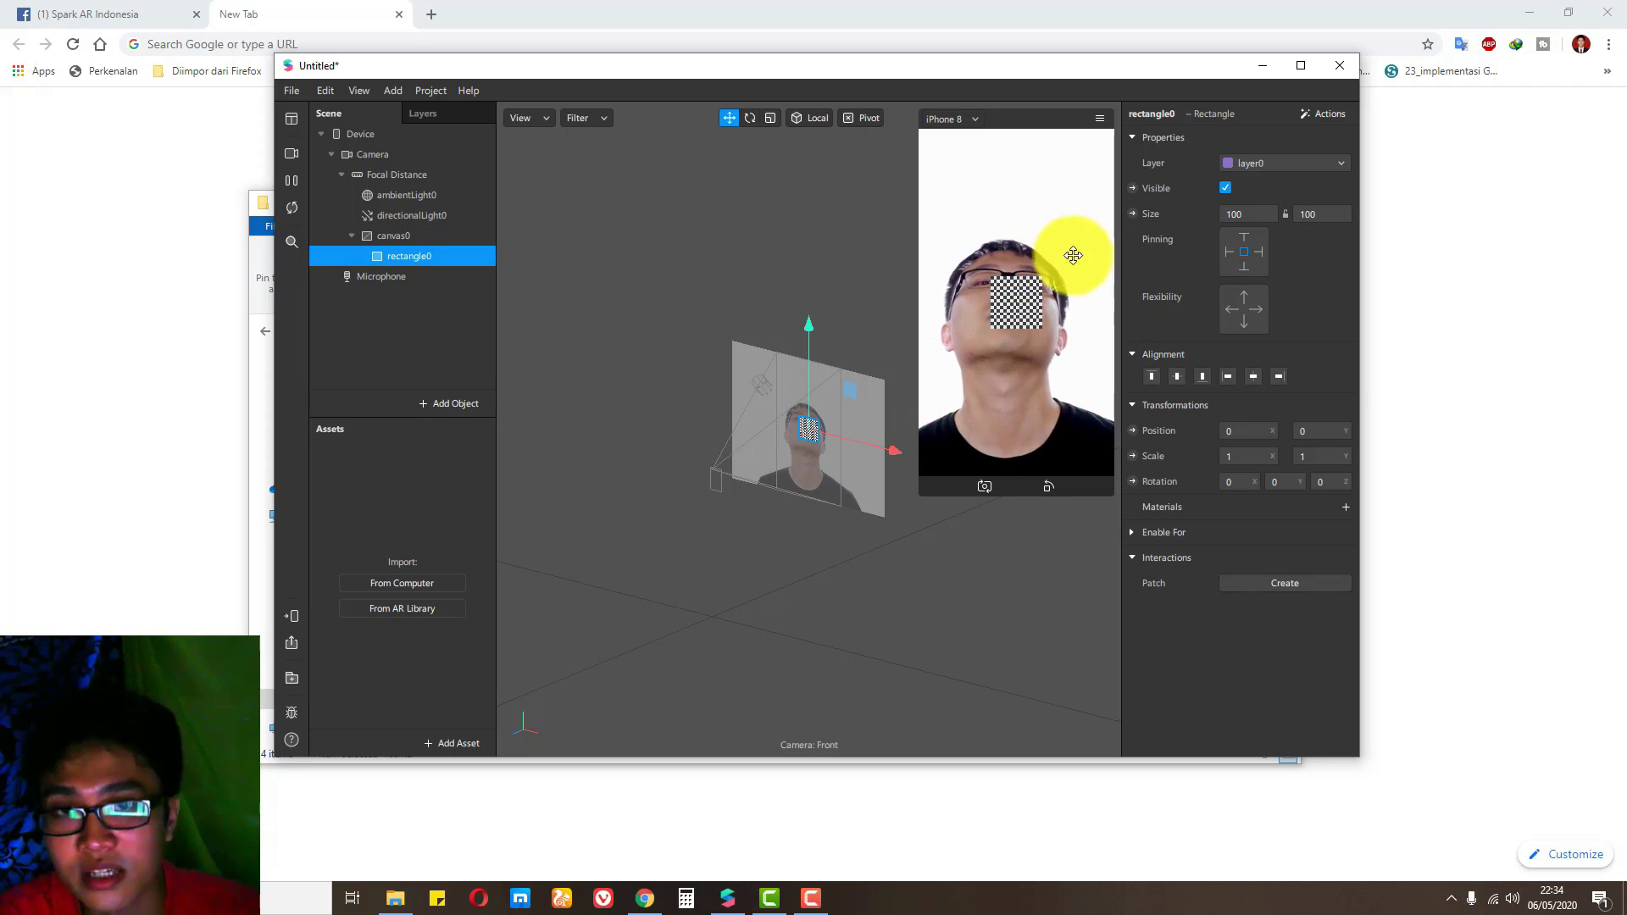
click(811, 897)
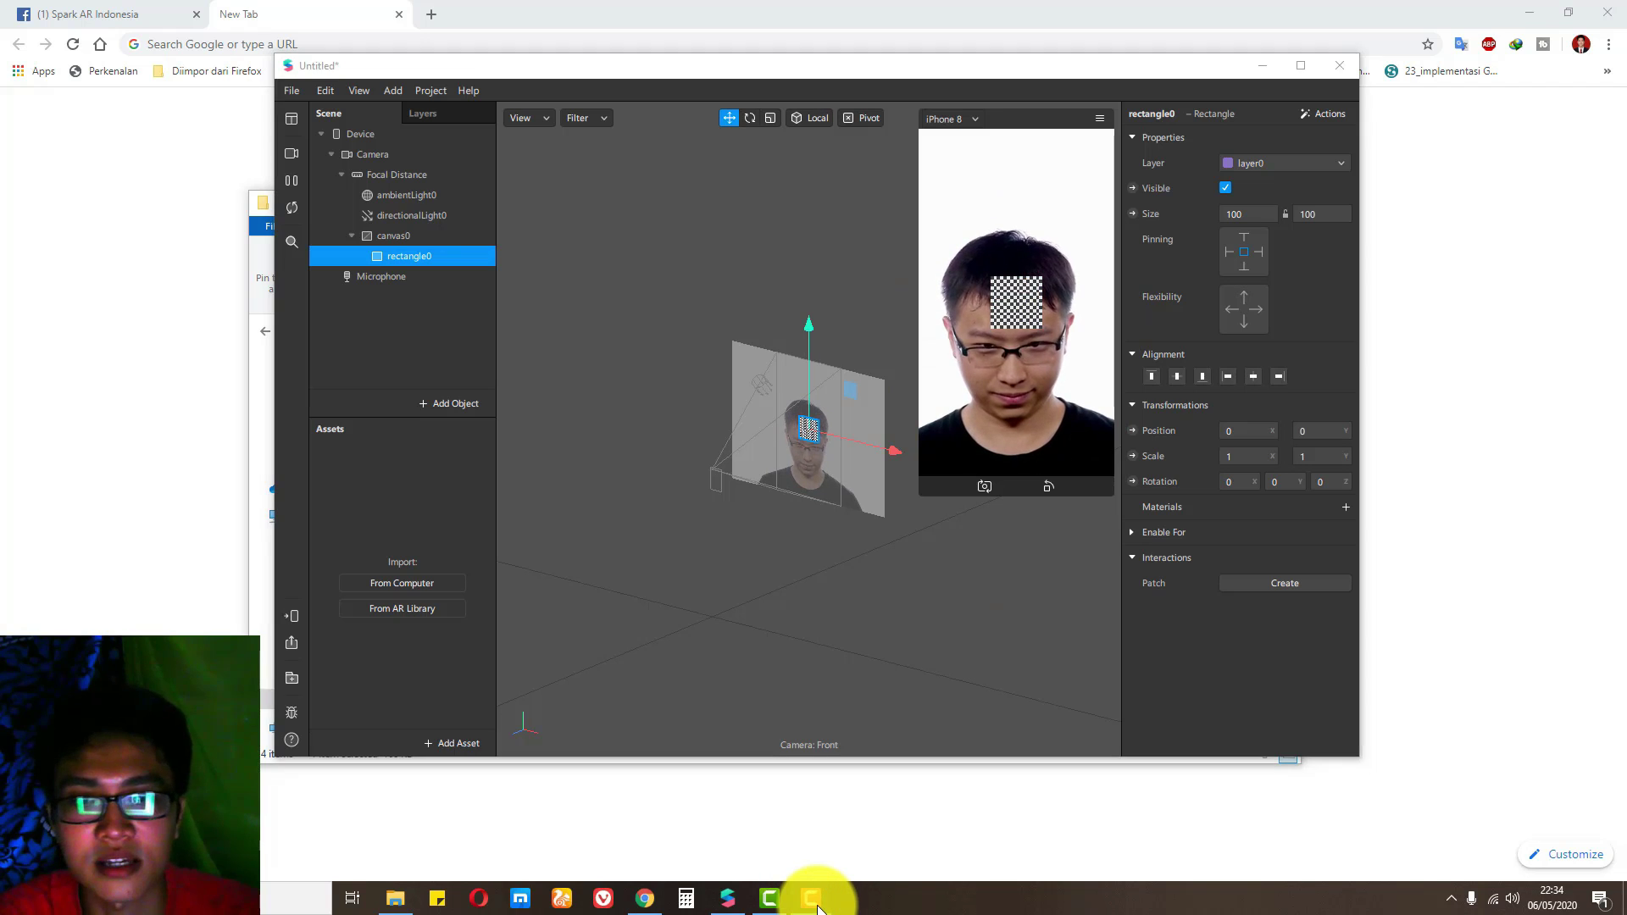
click(820, 587)
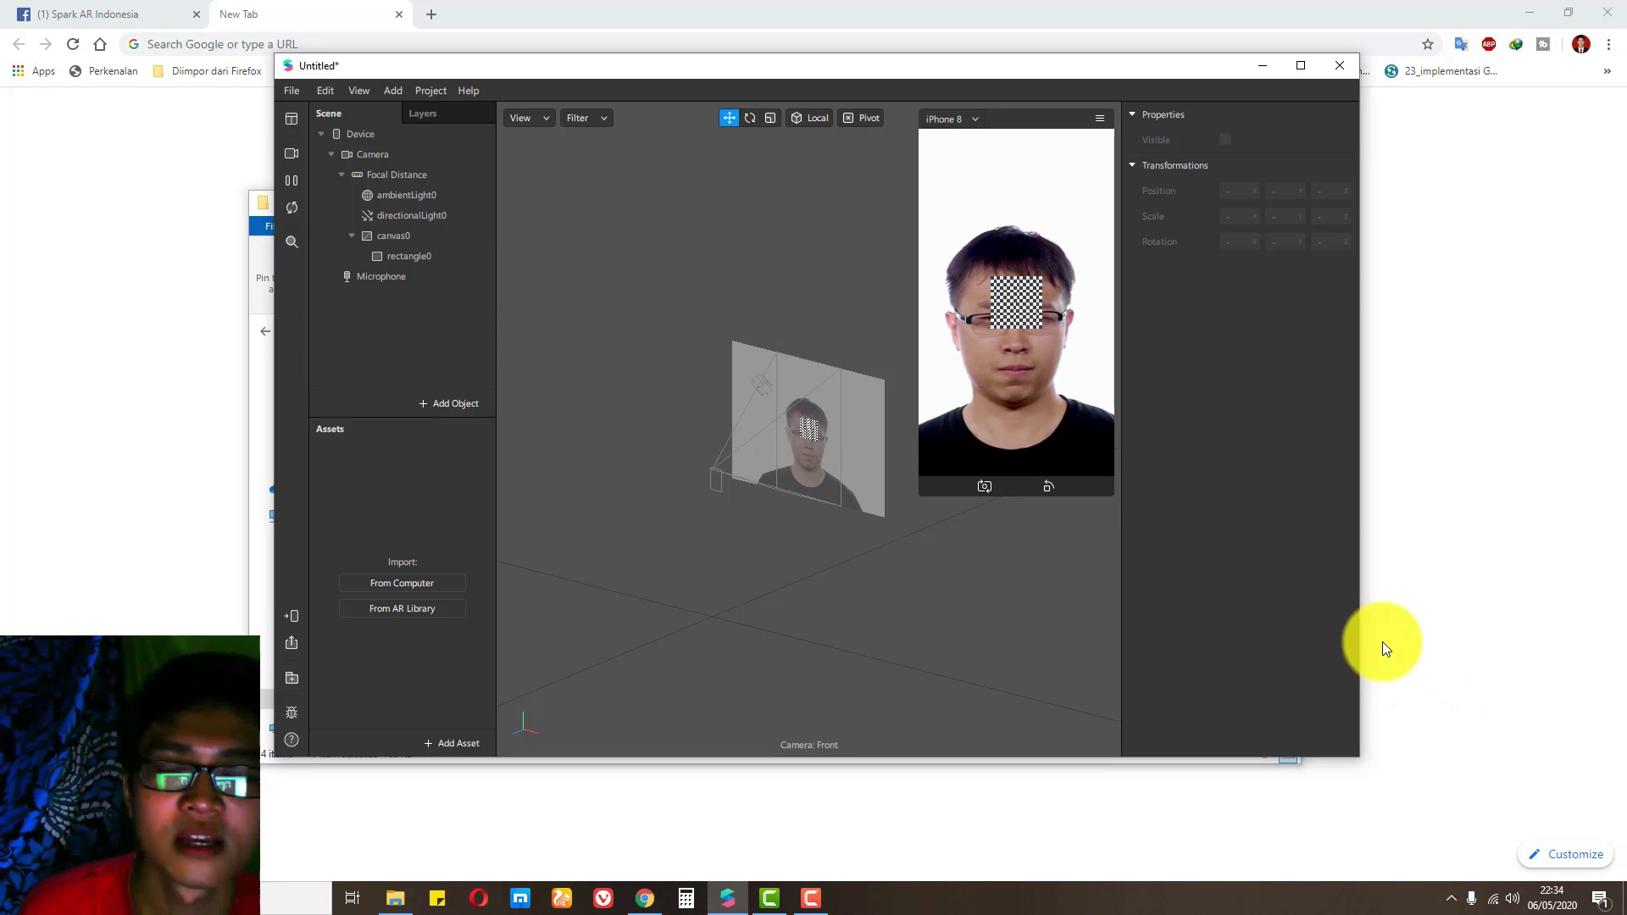
Step: Make the rectangle fill the canvas's full width and height, and add a new material to it
click(445, 258)
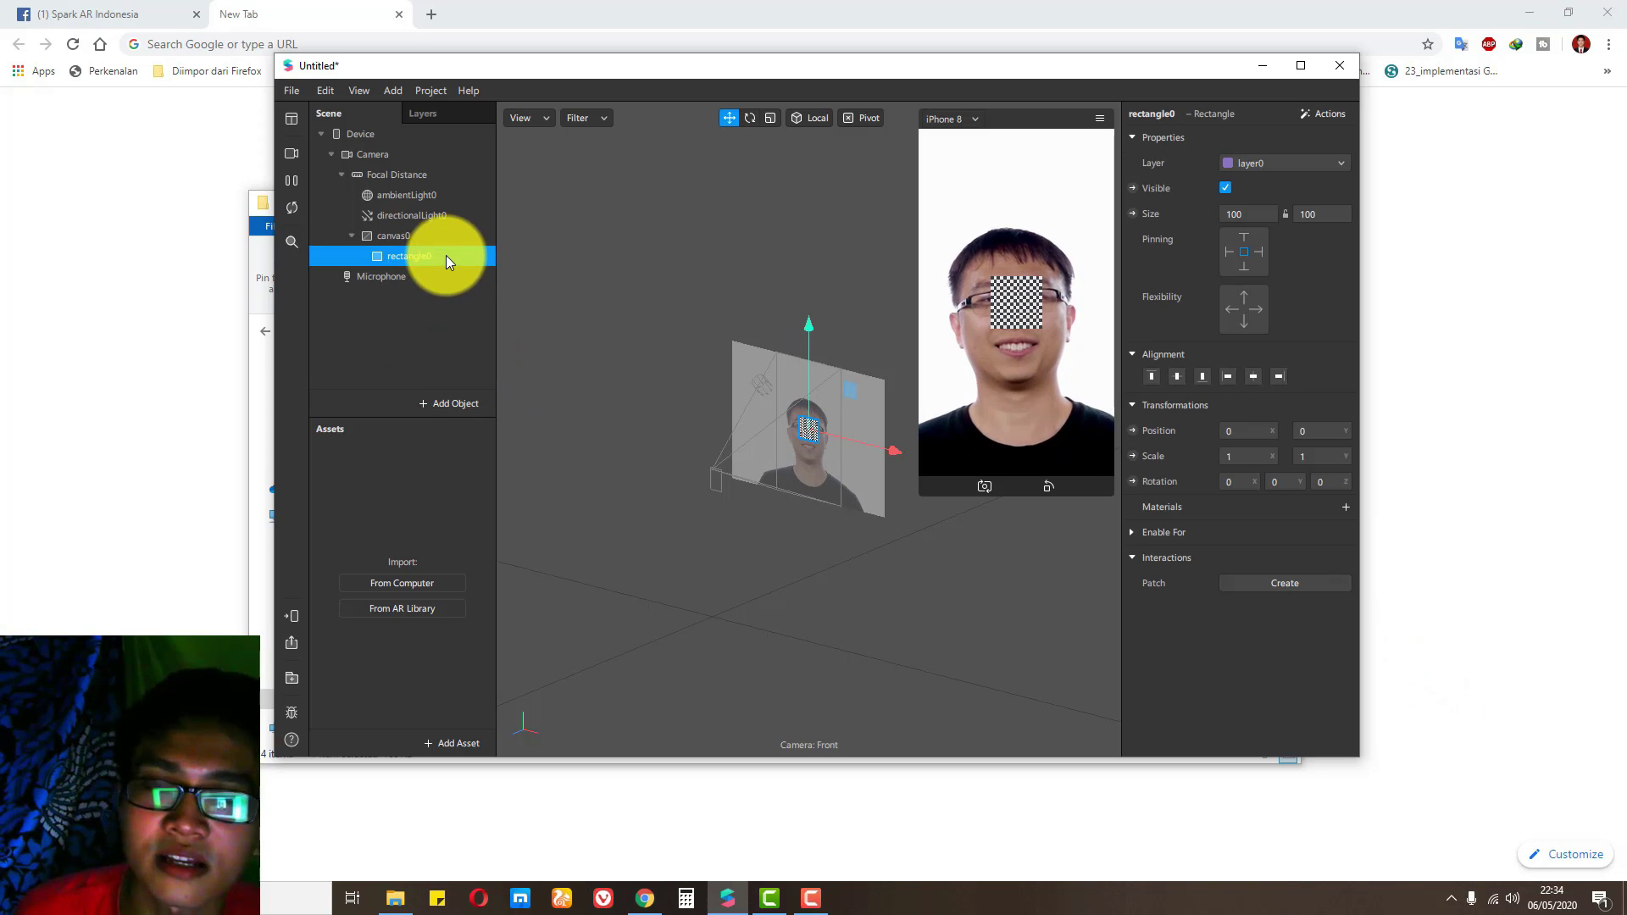
click(1260, 216)
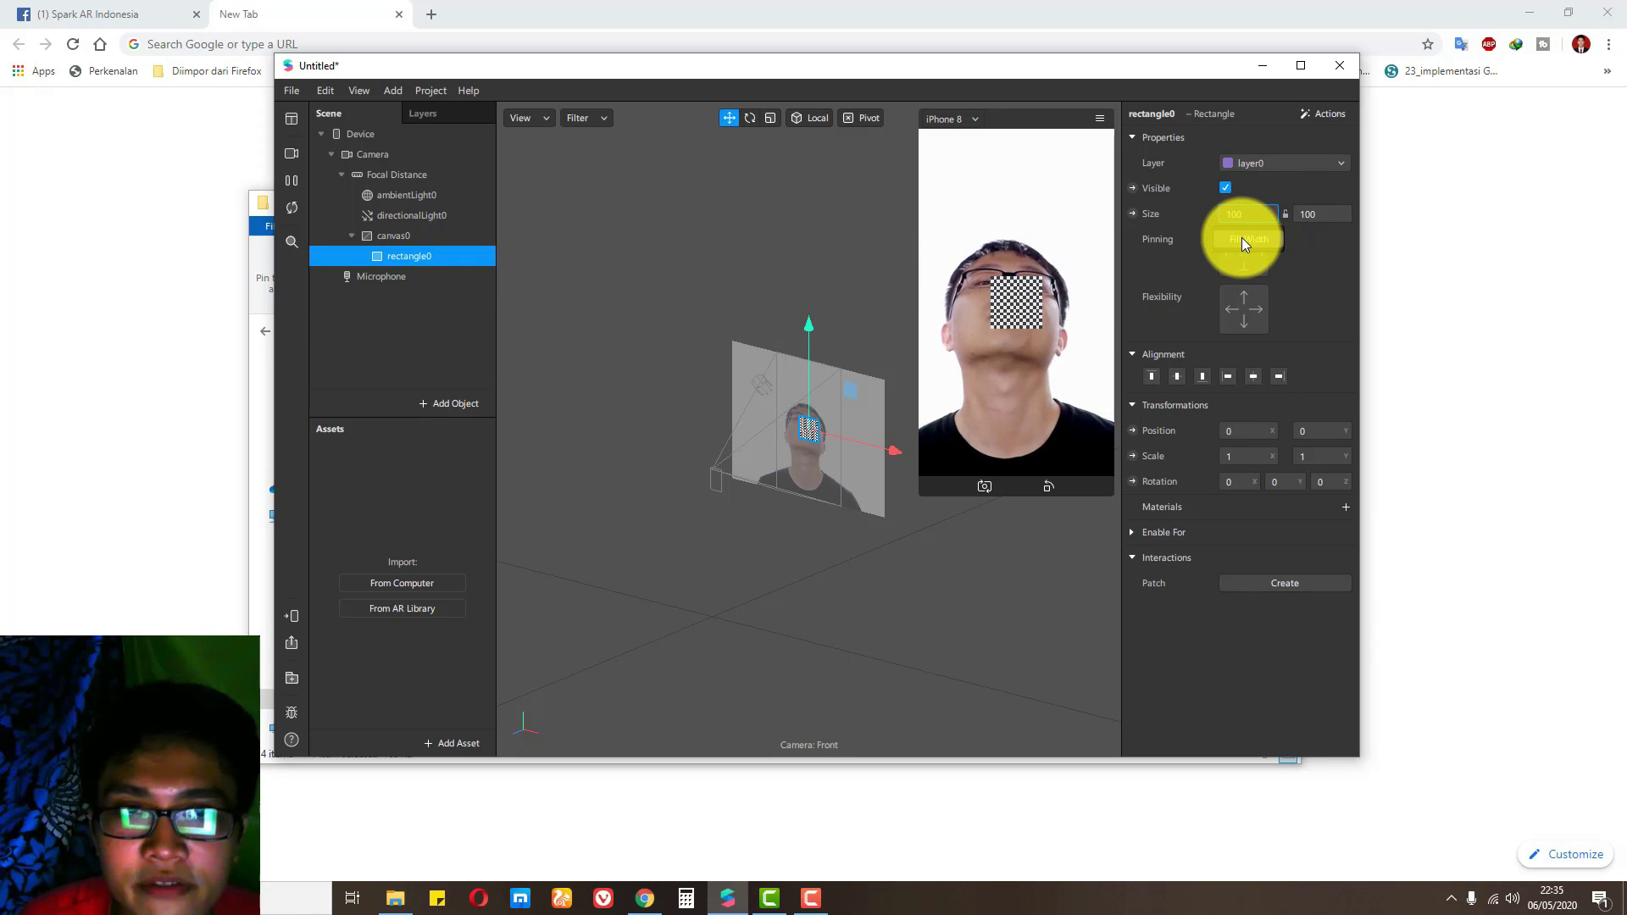
click(1243, 243)
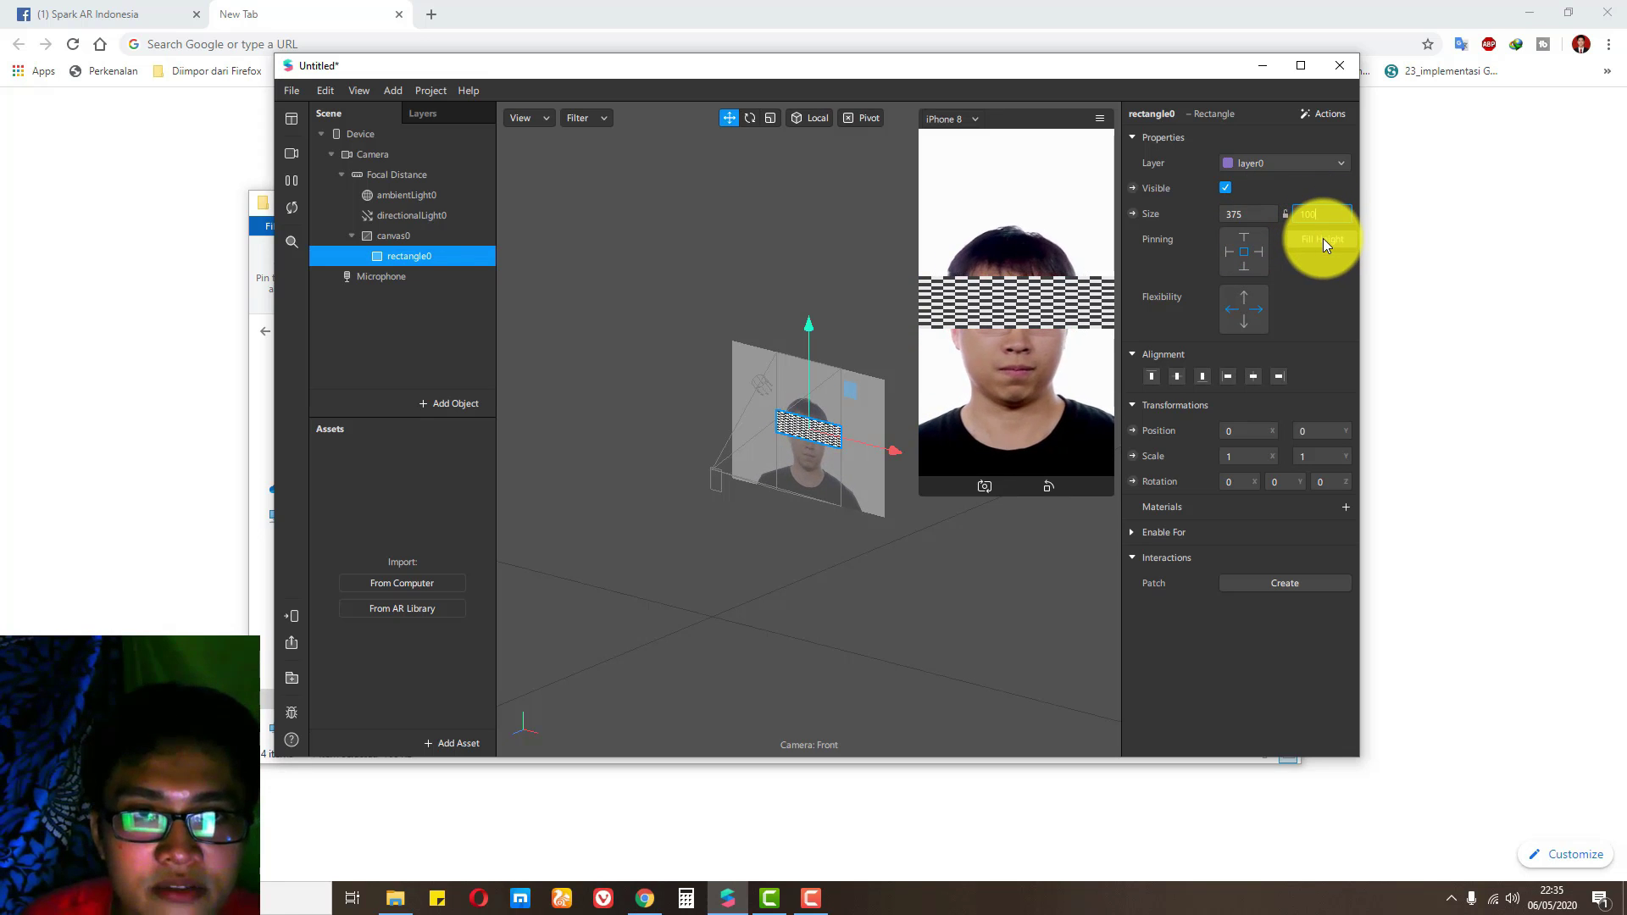
click(1323, 239)
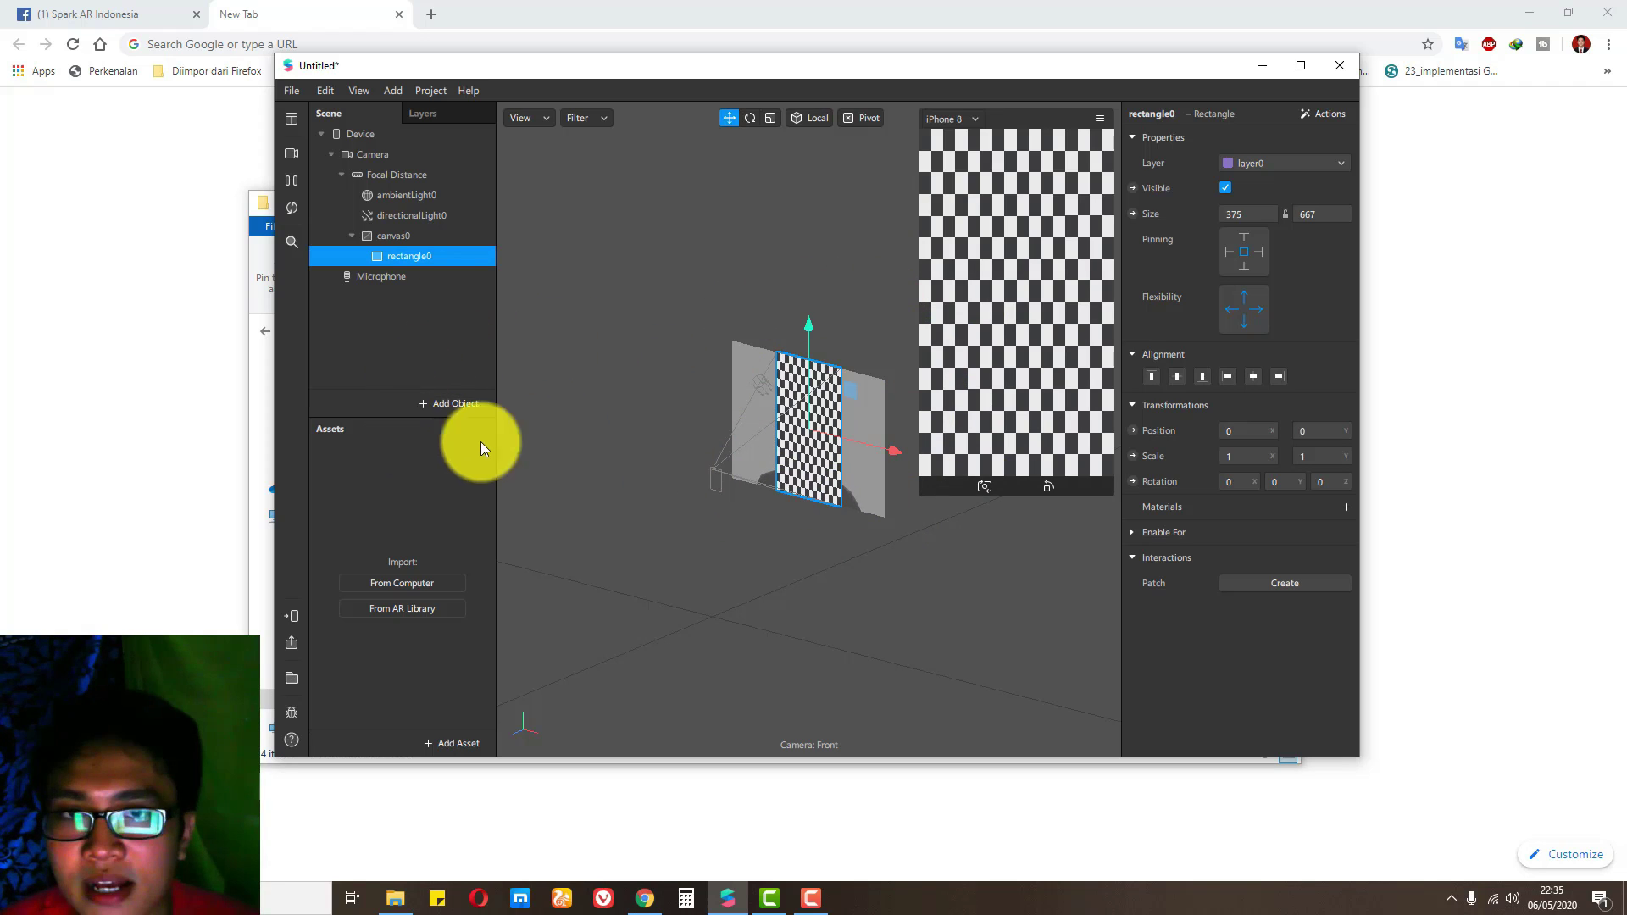
click(1344, 506)
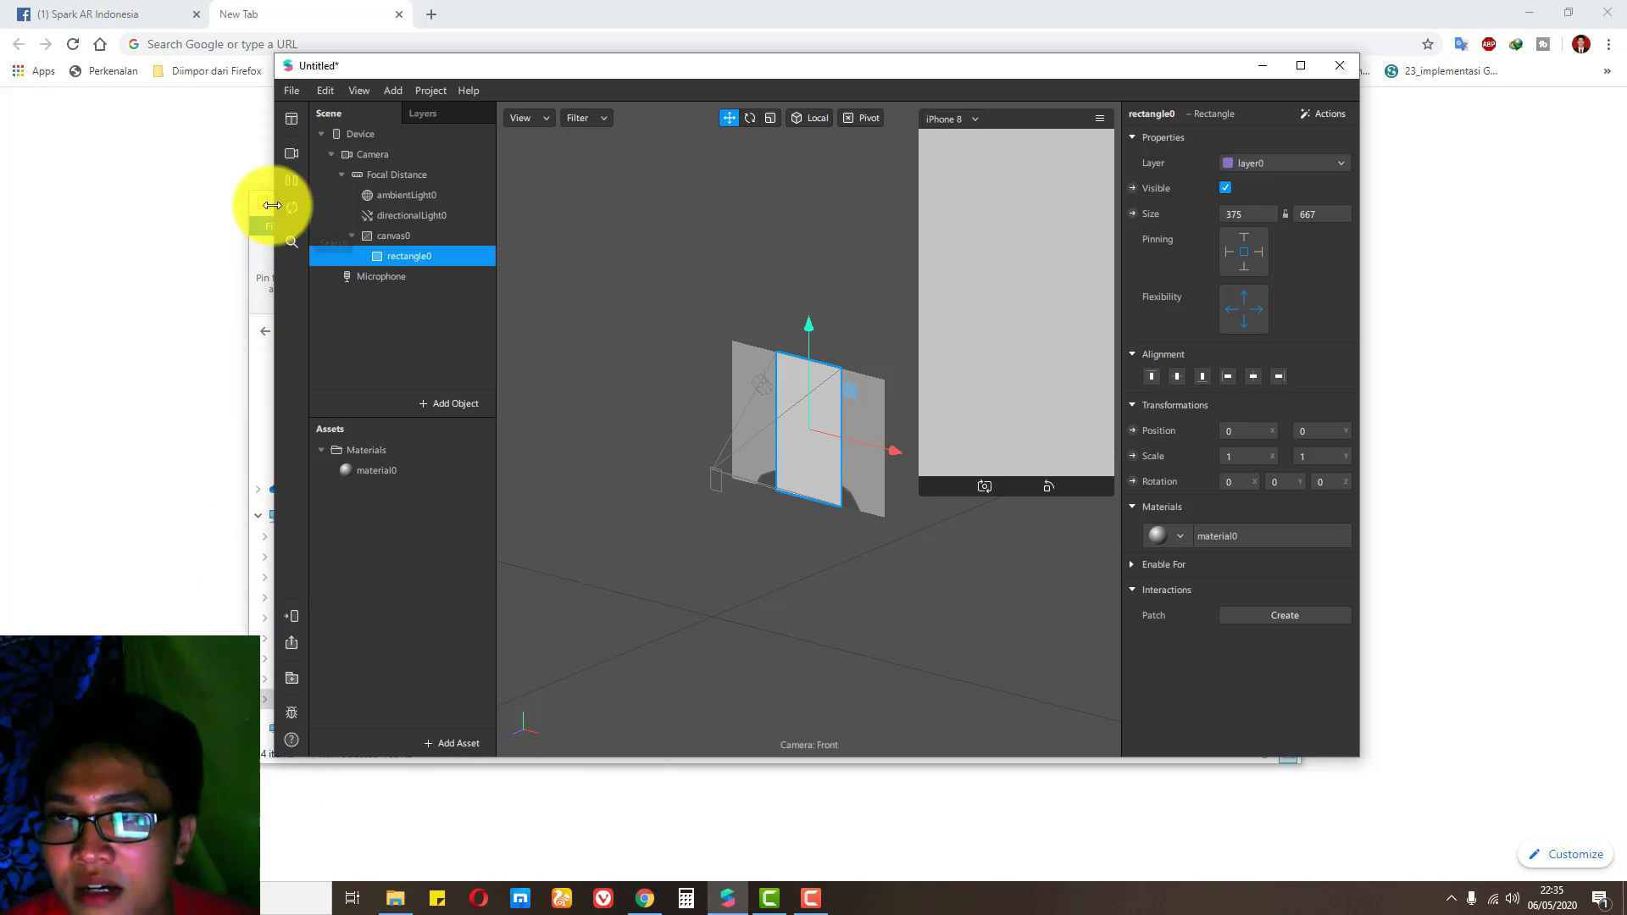
Step: Import the Pattern Pertama image from the file explorer's New folder into the project's assets as a texture
click(265, 200)
click(780, 555)
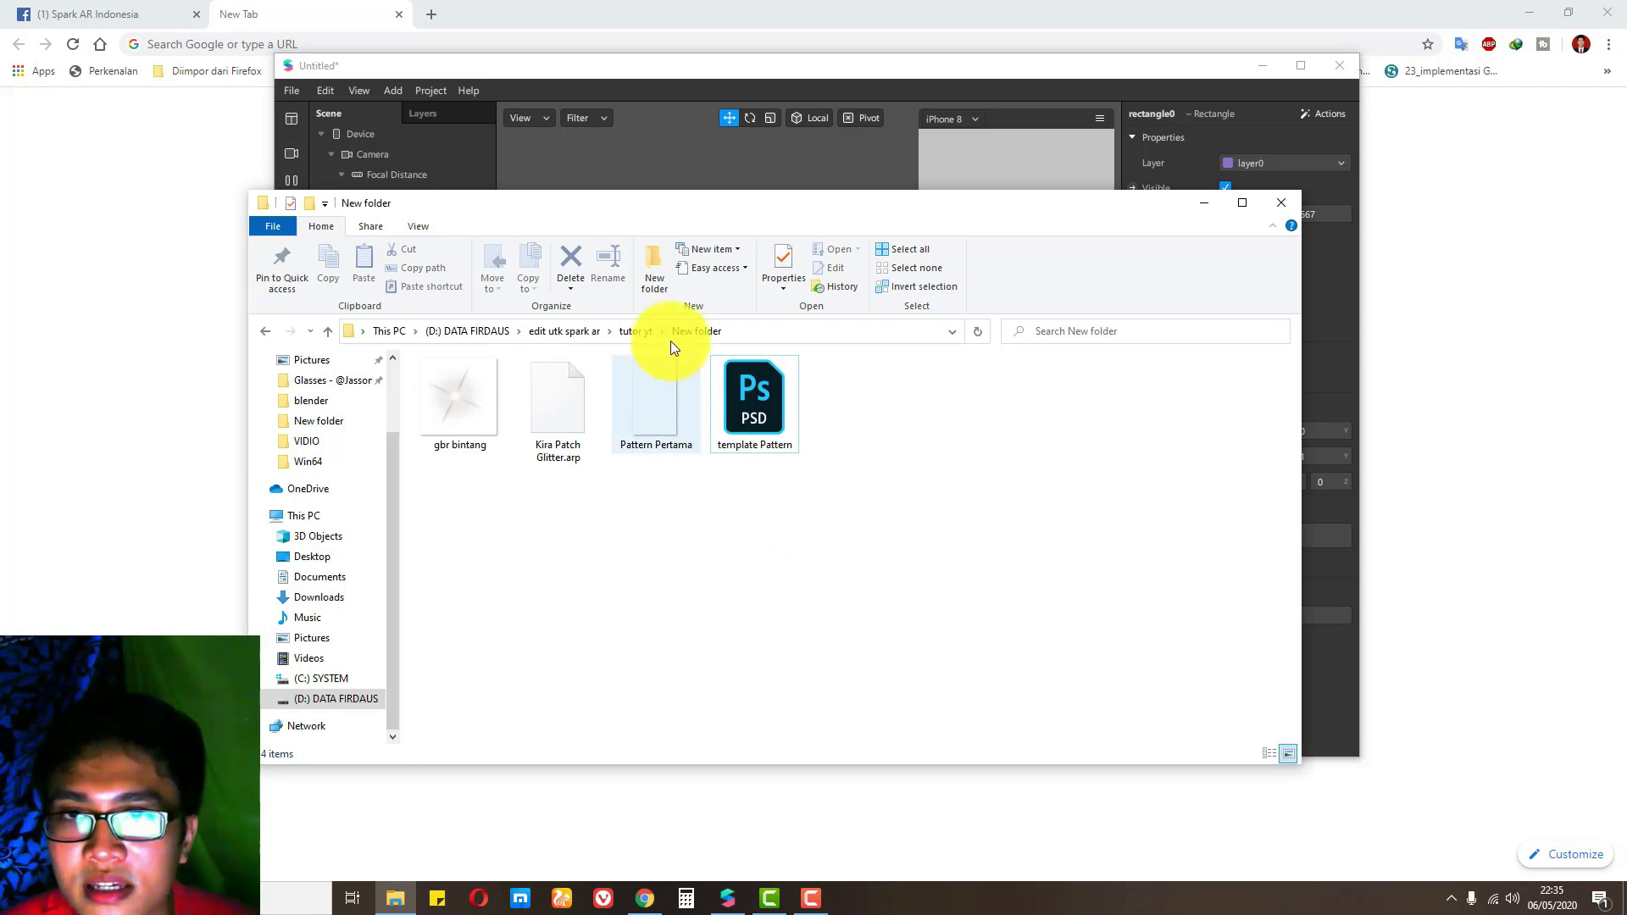
drag(688, 211, 1029, 196)
drag(1004, 373, 371, 531)
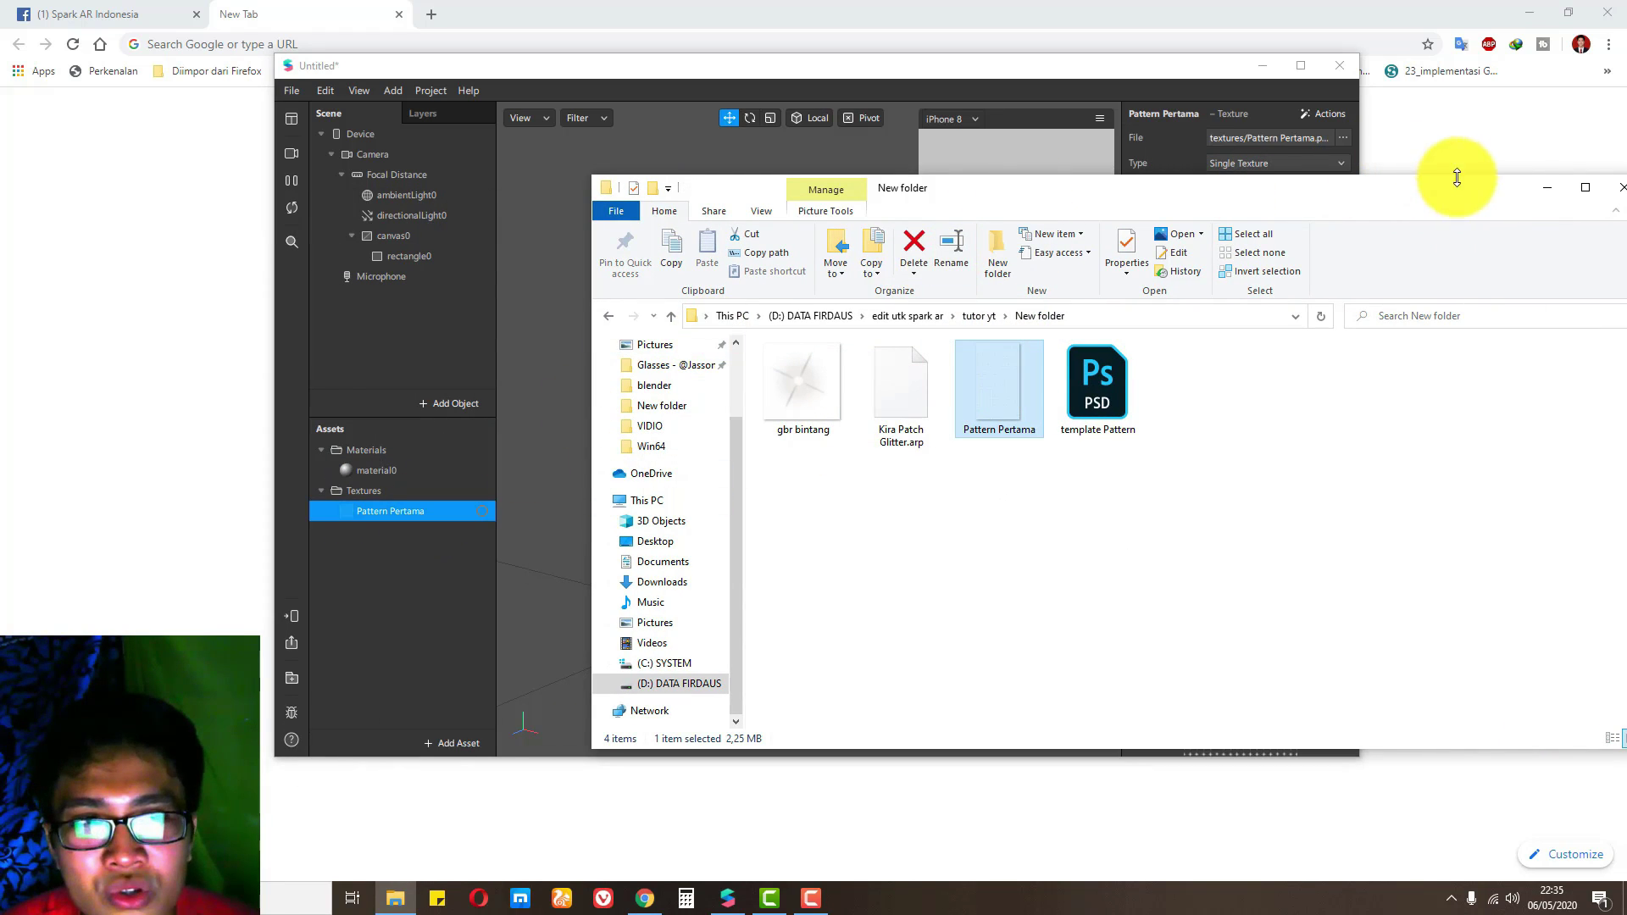
click(1546, 187)
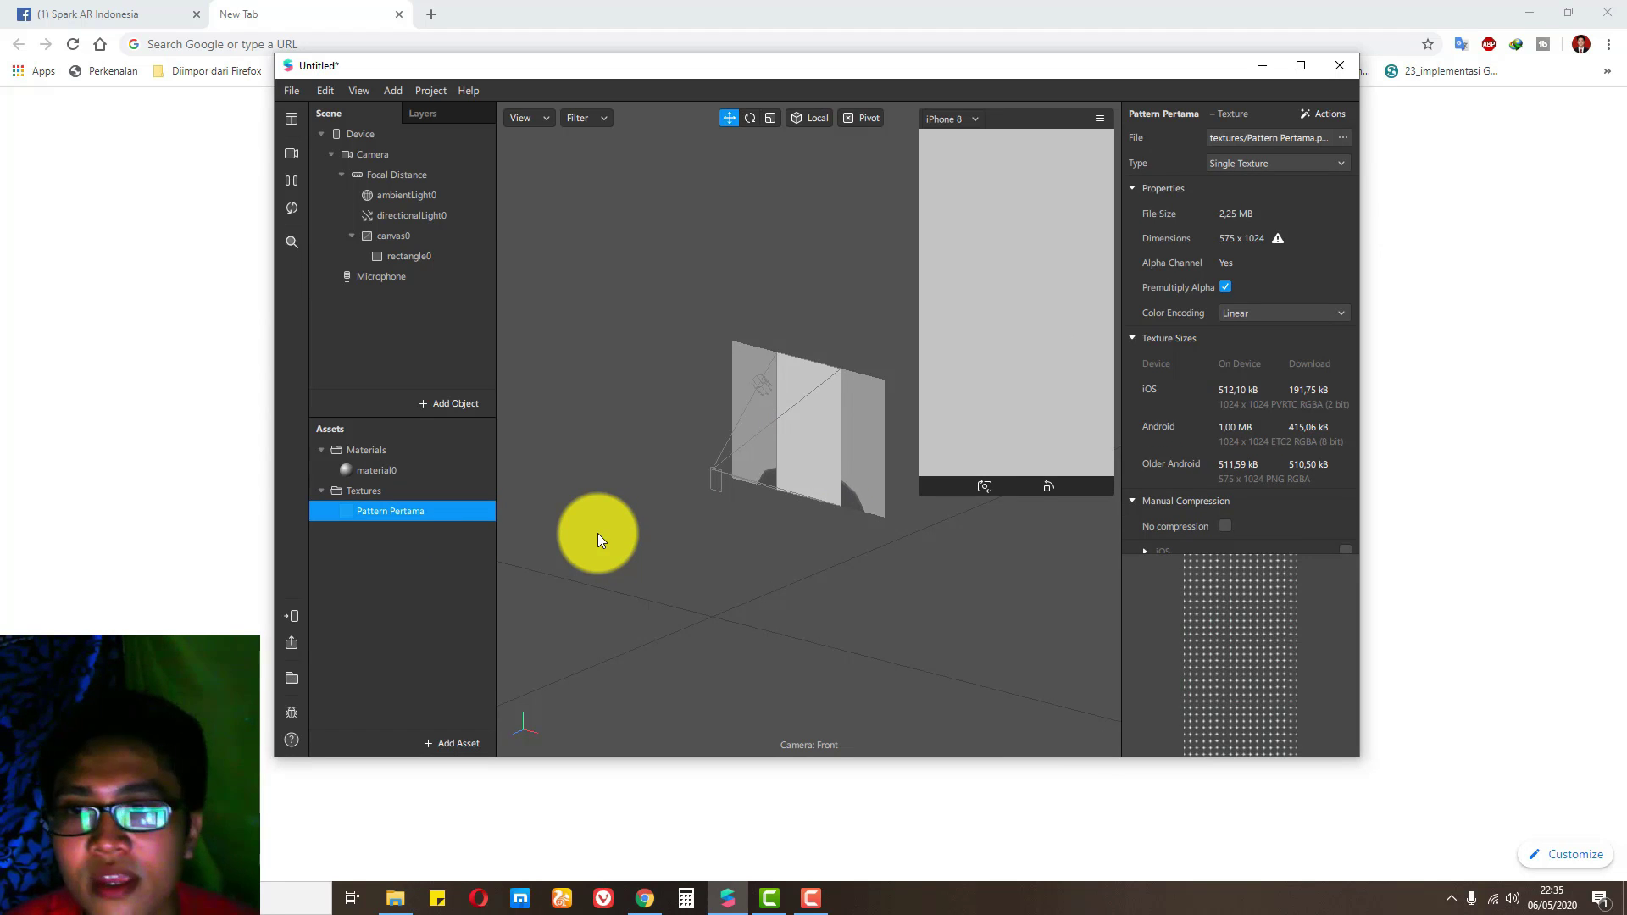
click(400, 559)
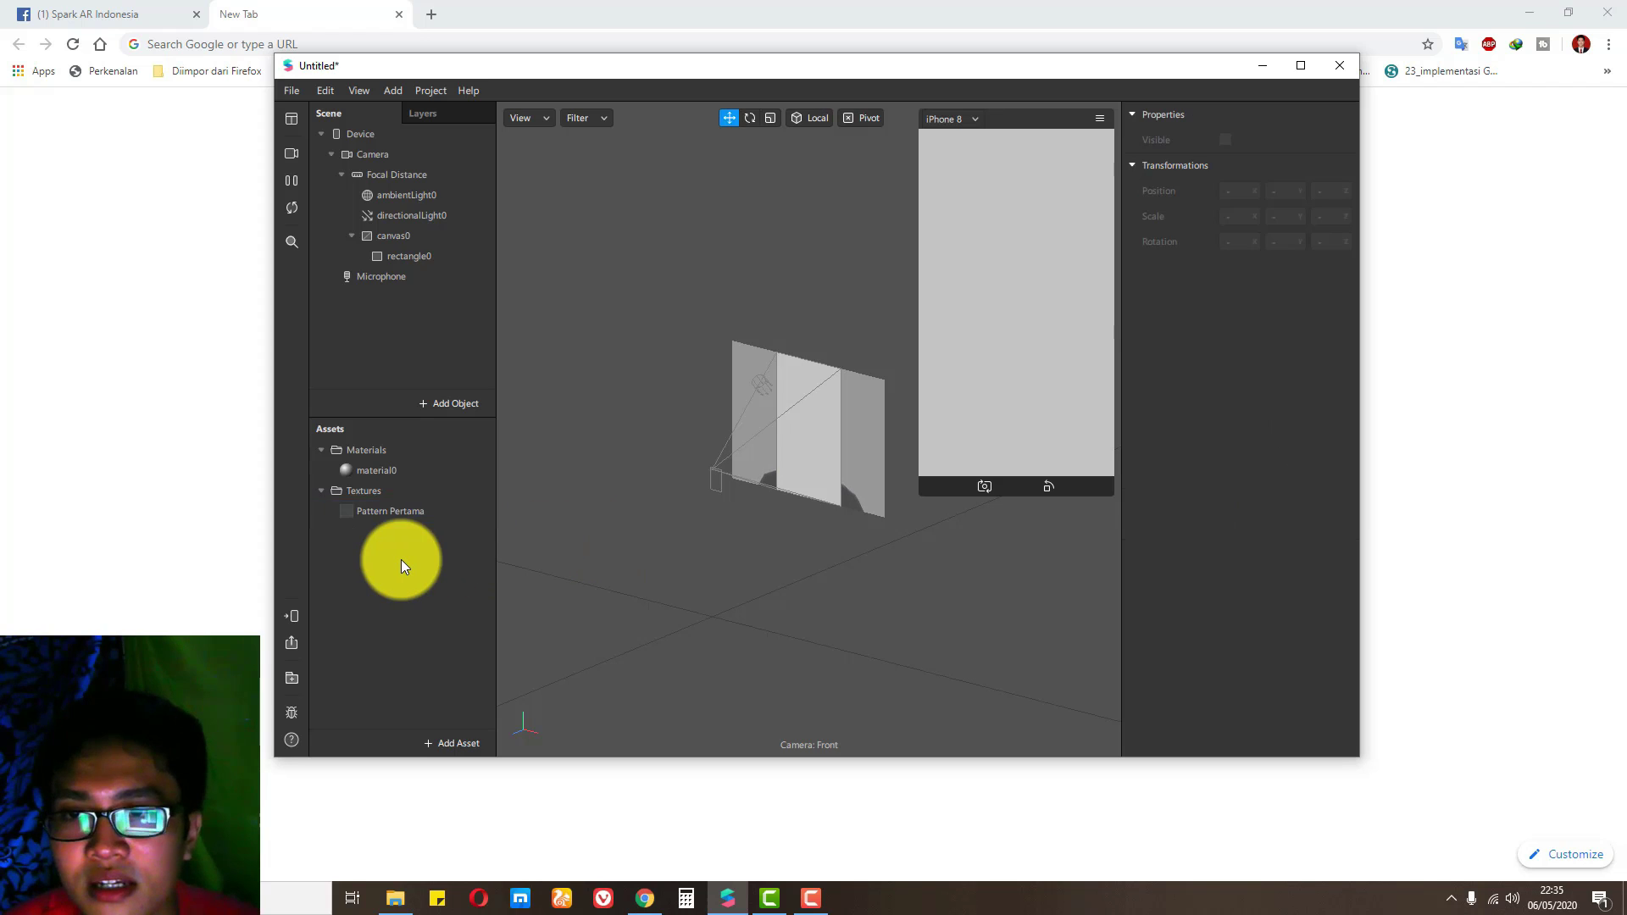
click(420, 514)
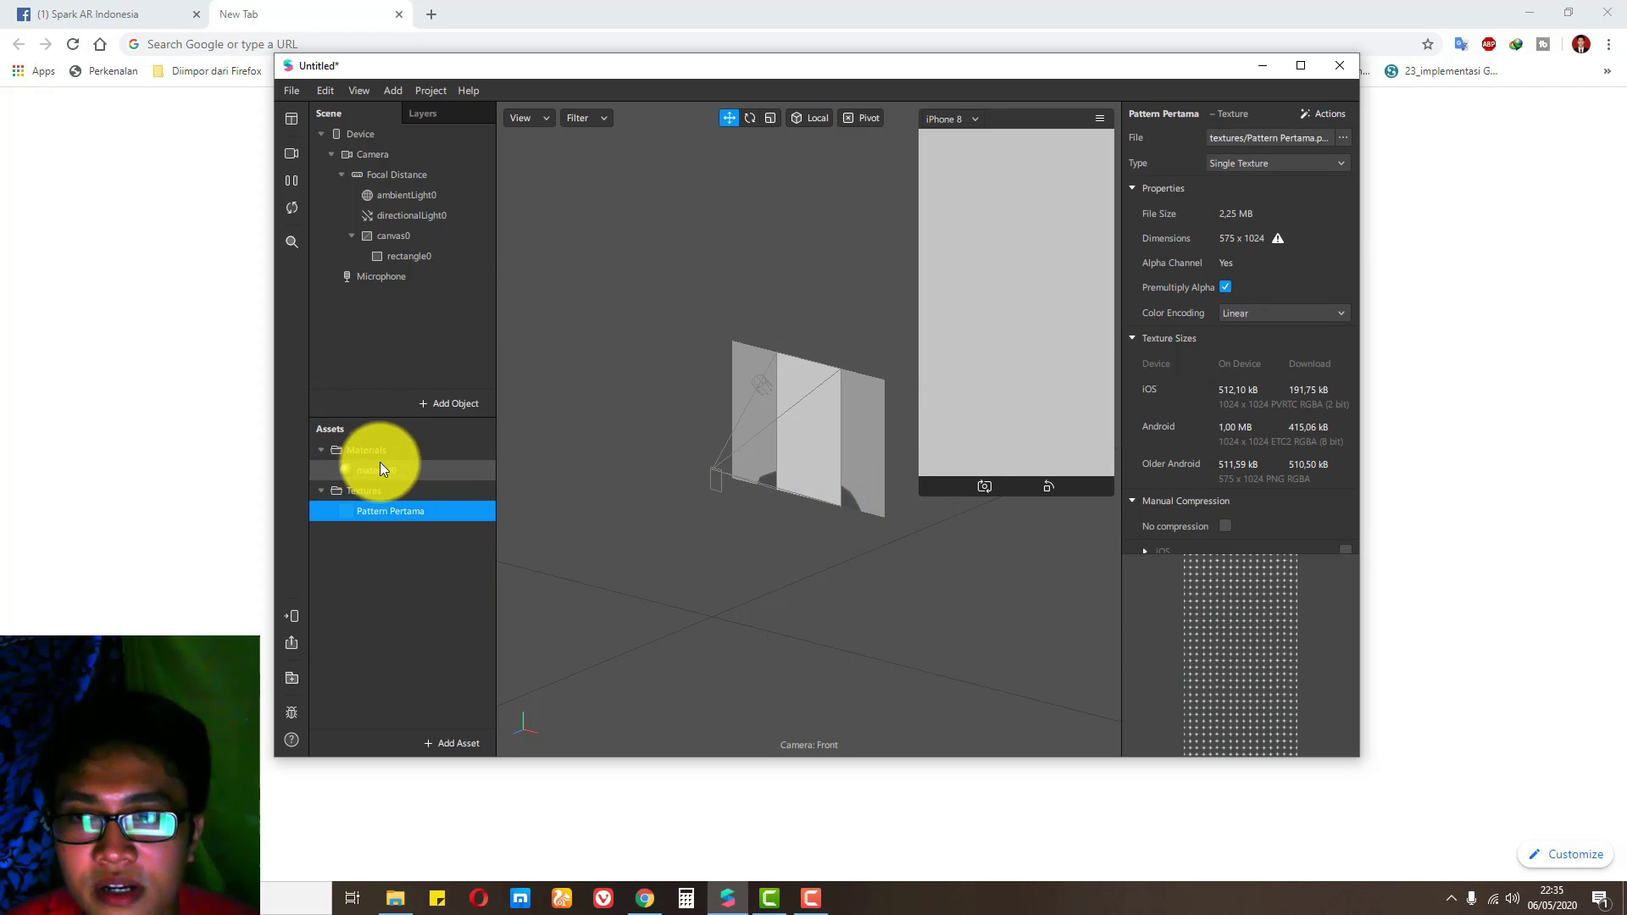
Step: Rename both the rectangle and its material as sparkle
click(405, 472)
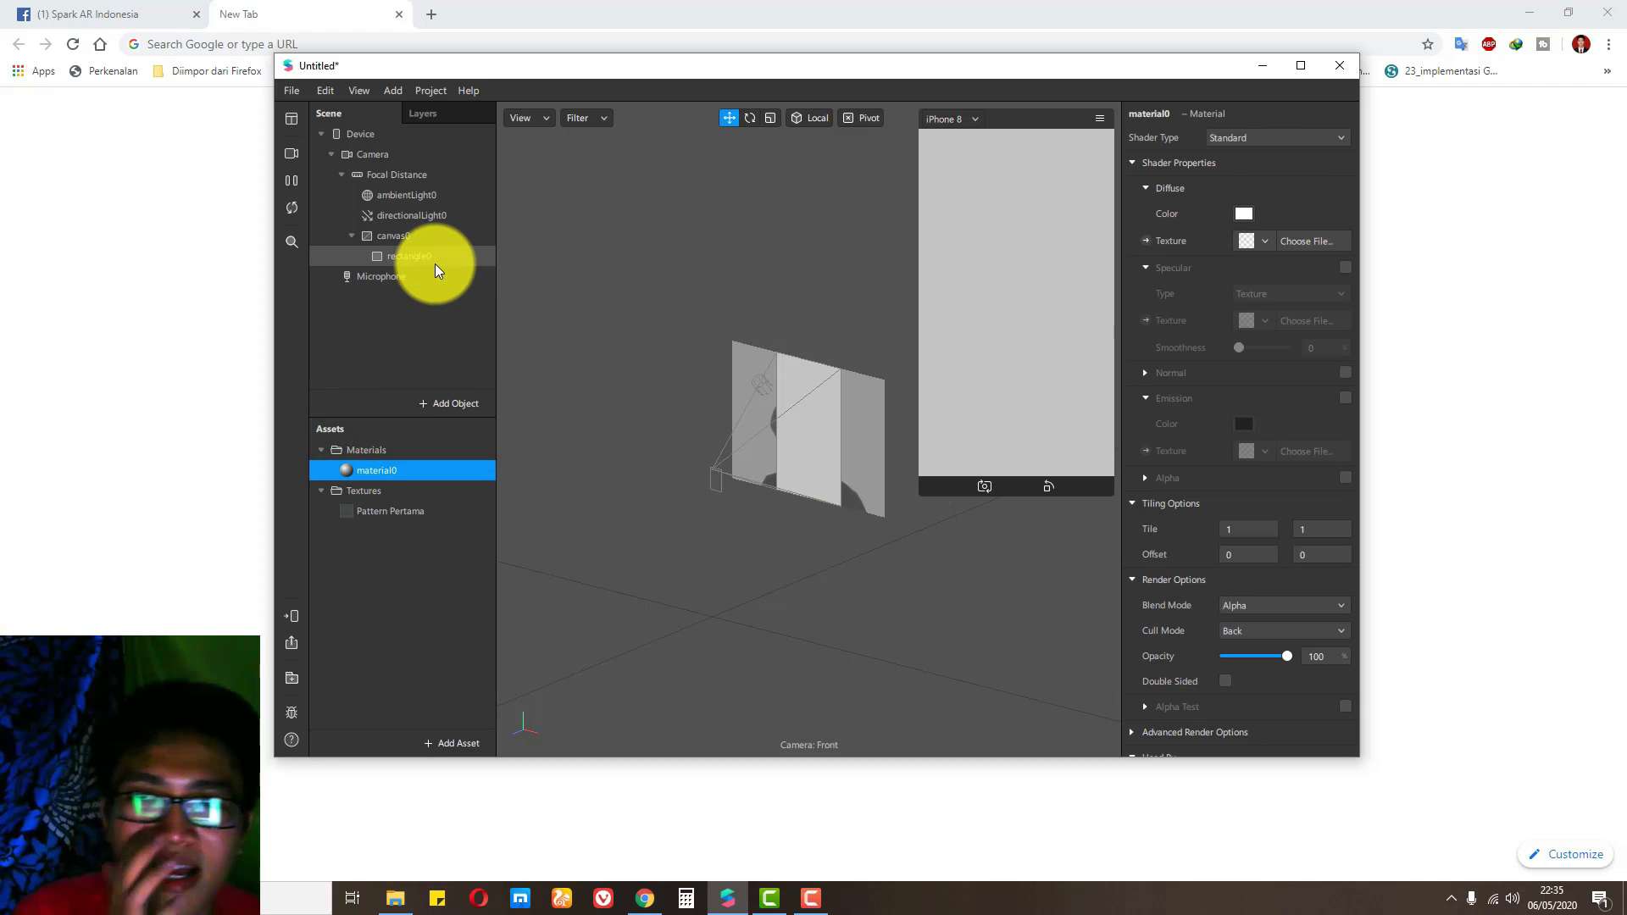
click(435, 262)
double_click(435, 263)
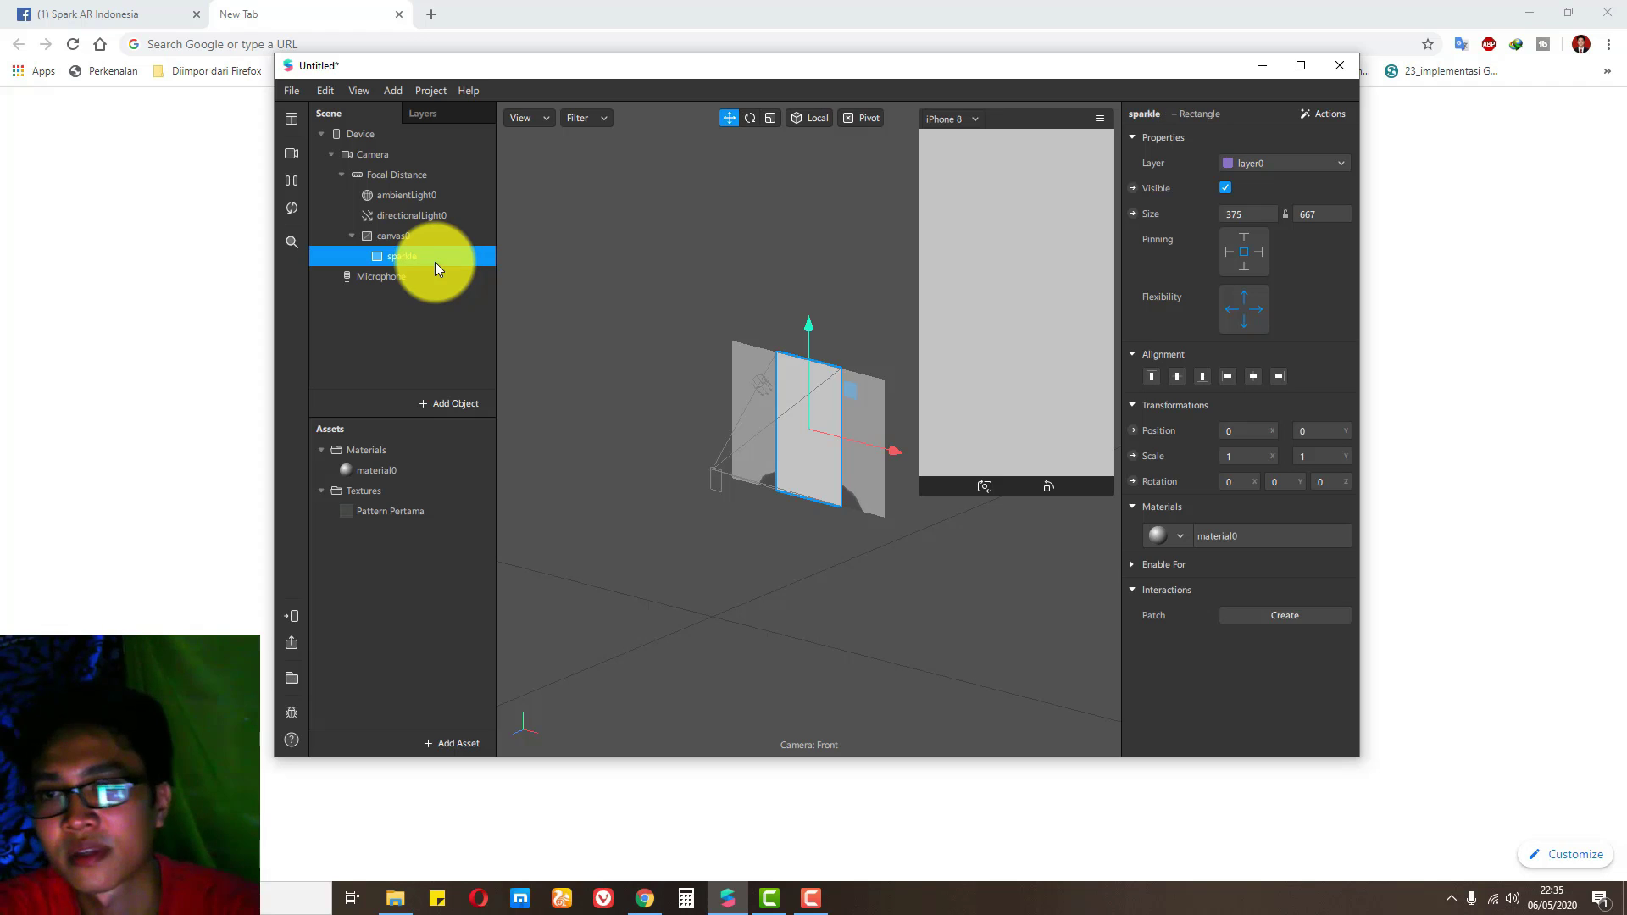
double_click(413, 470)
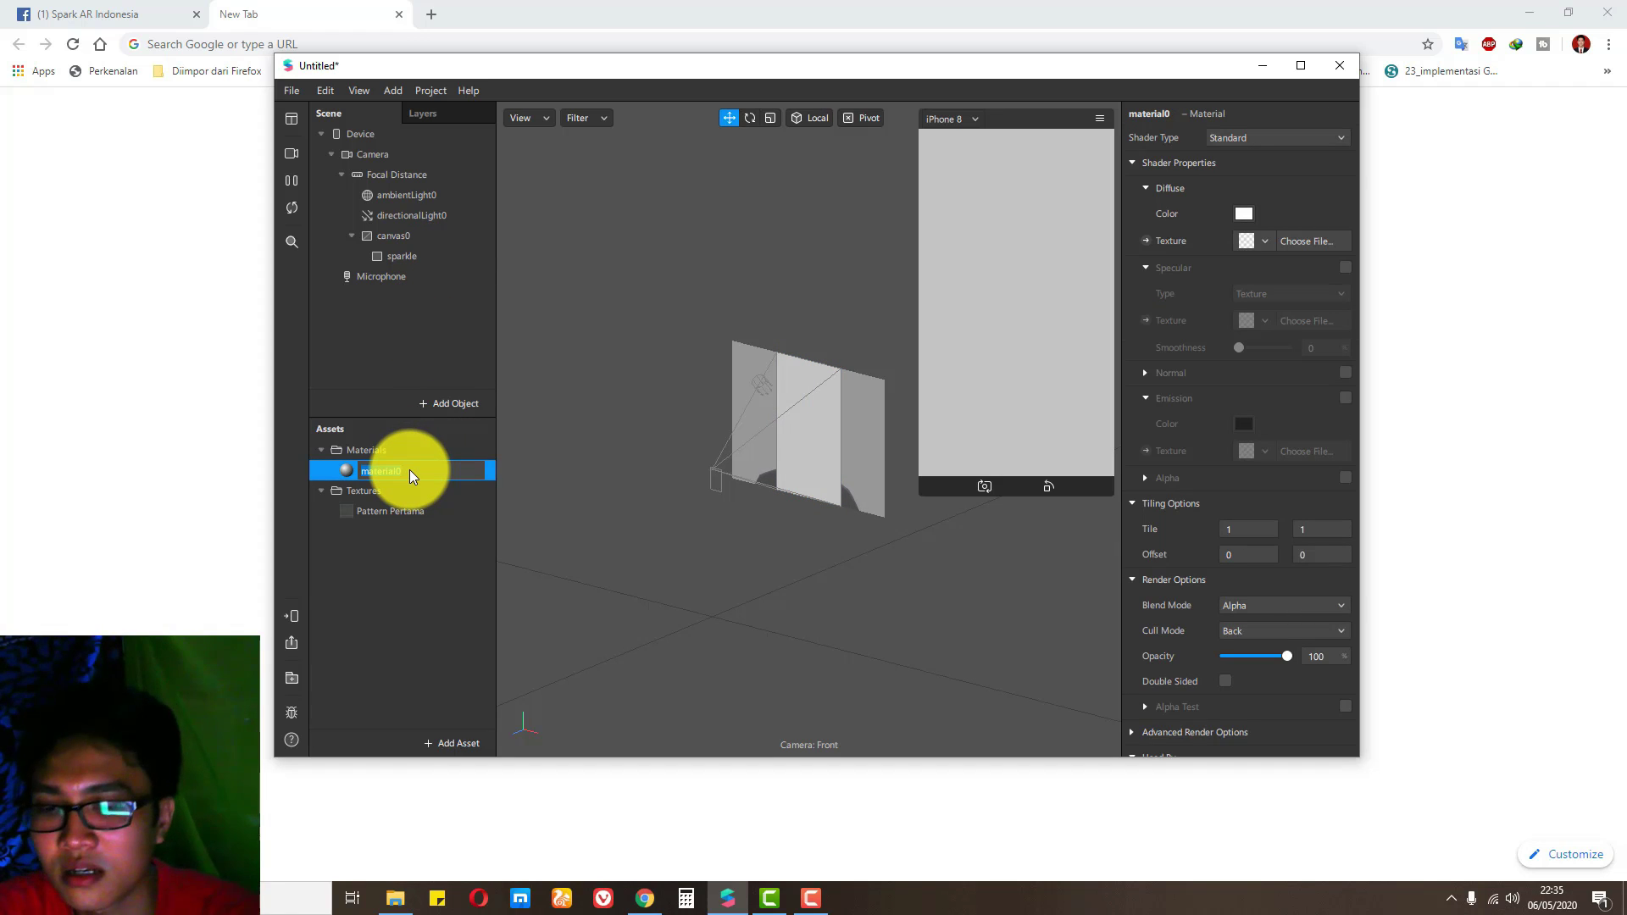
text(sparkle)
key(Return)
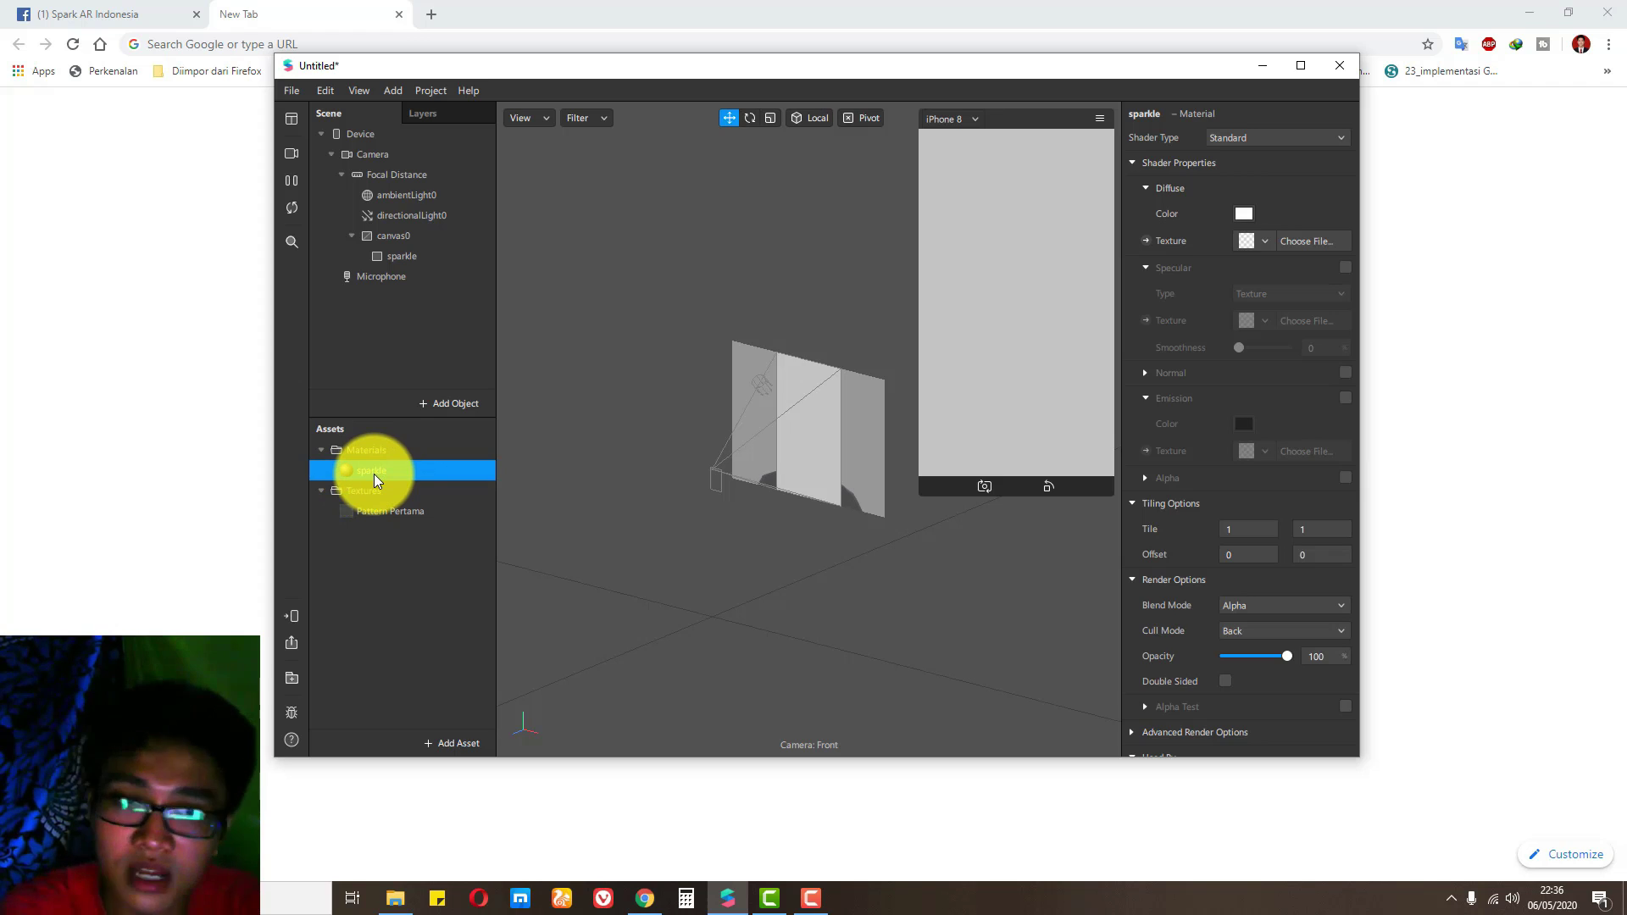
Step: Assign Pattern Pertama as the sparkle material's diffuse texture, and shrink the simulator preview
click(1265, 242)
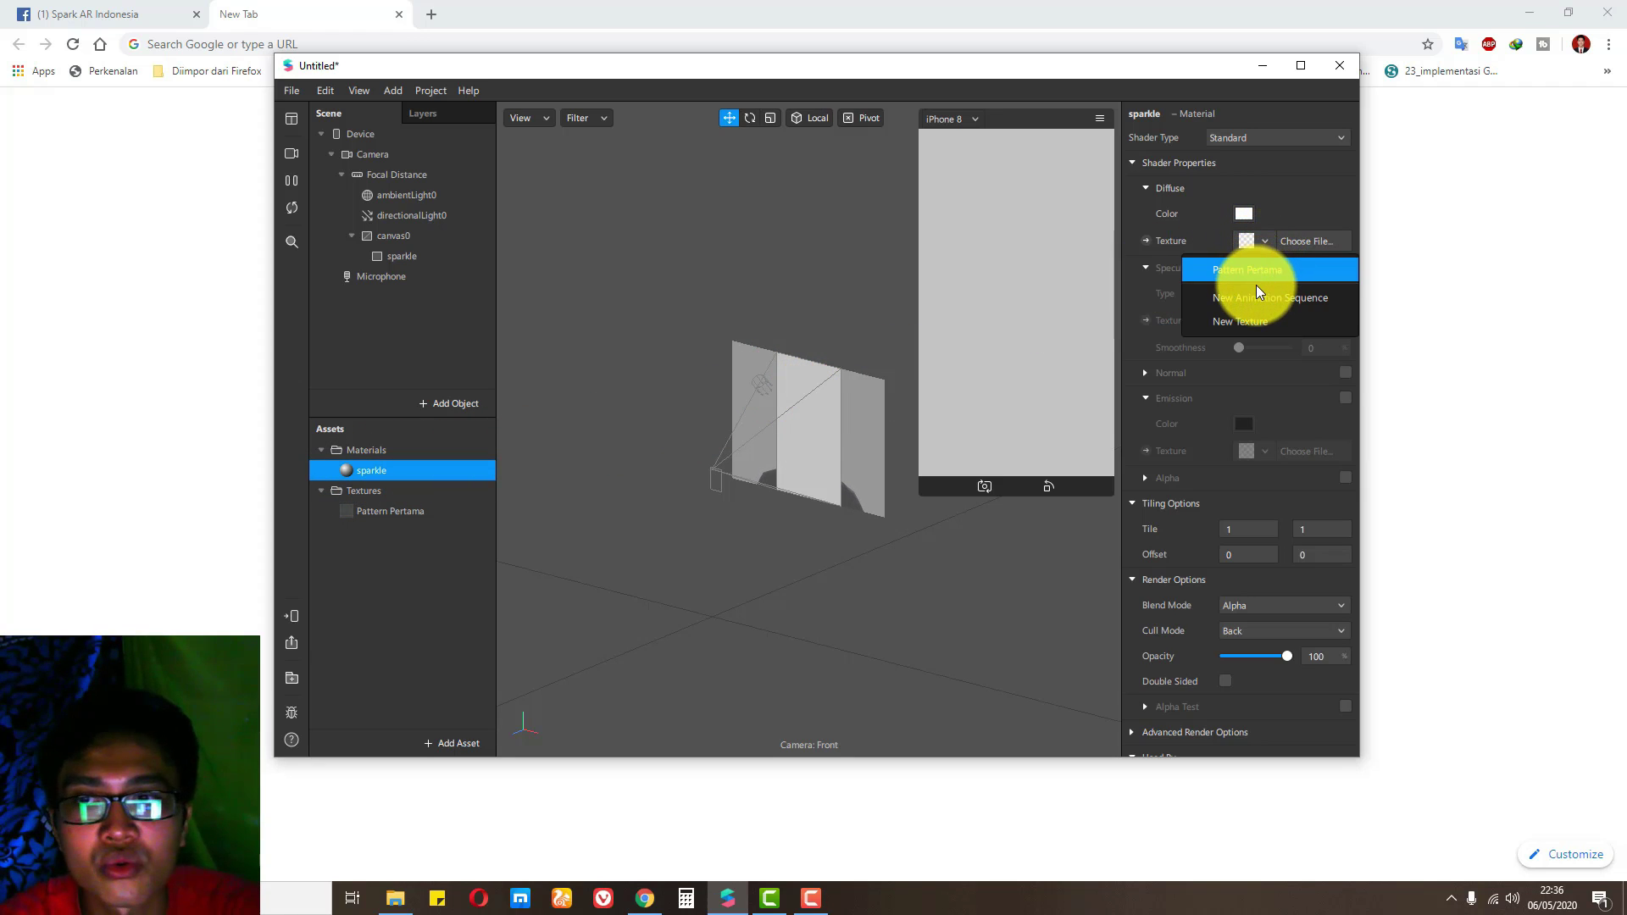
click(1263, 273)
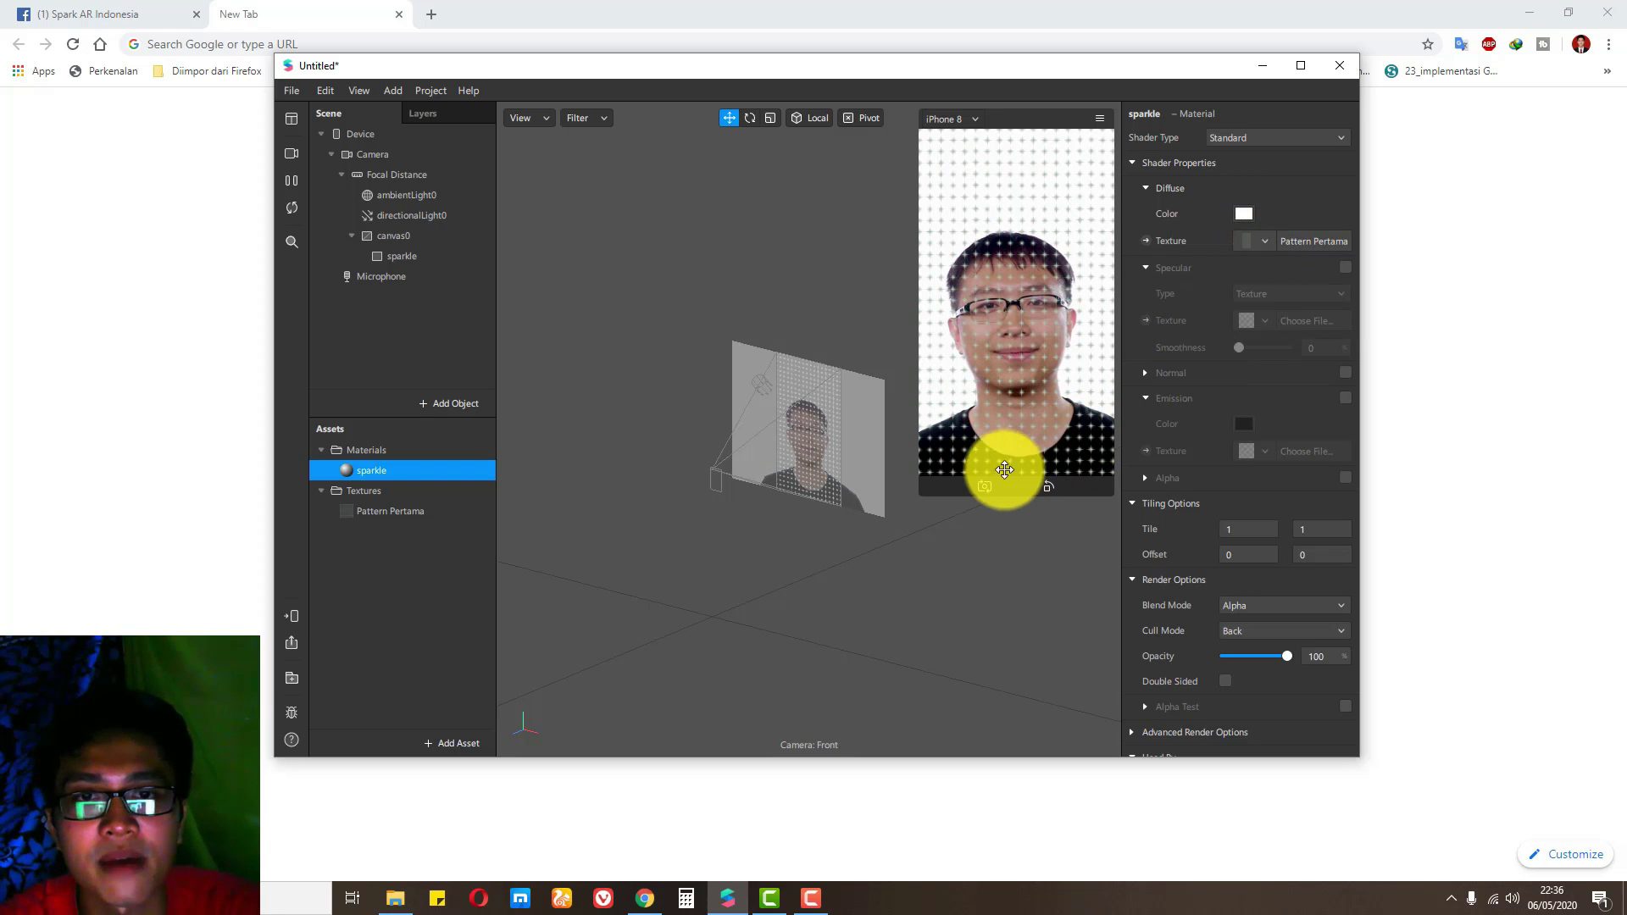
drag(916, 491, 834, 604)
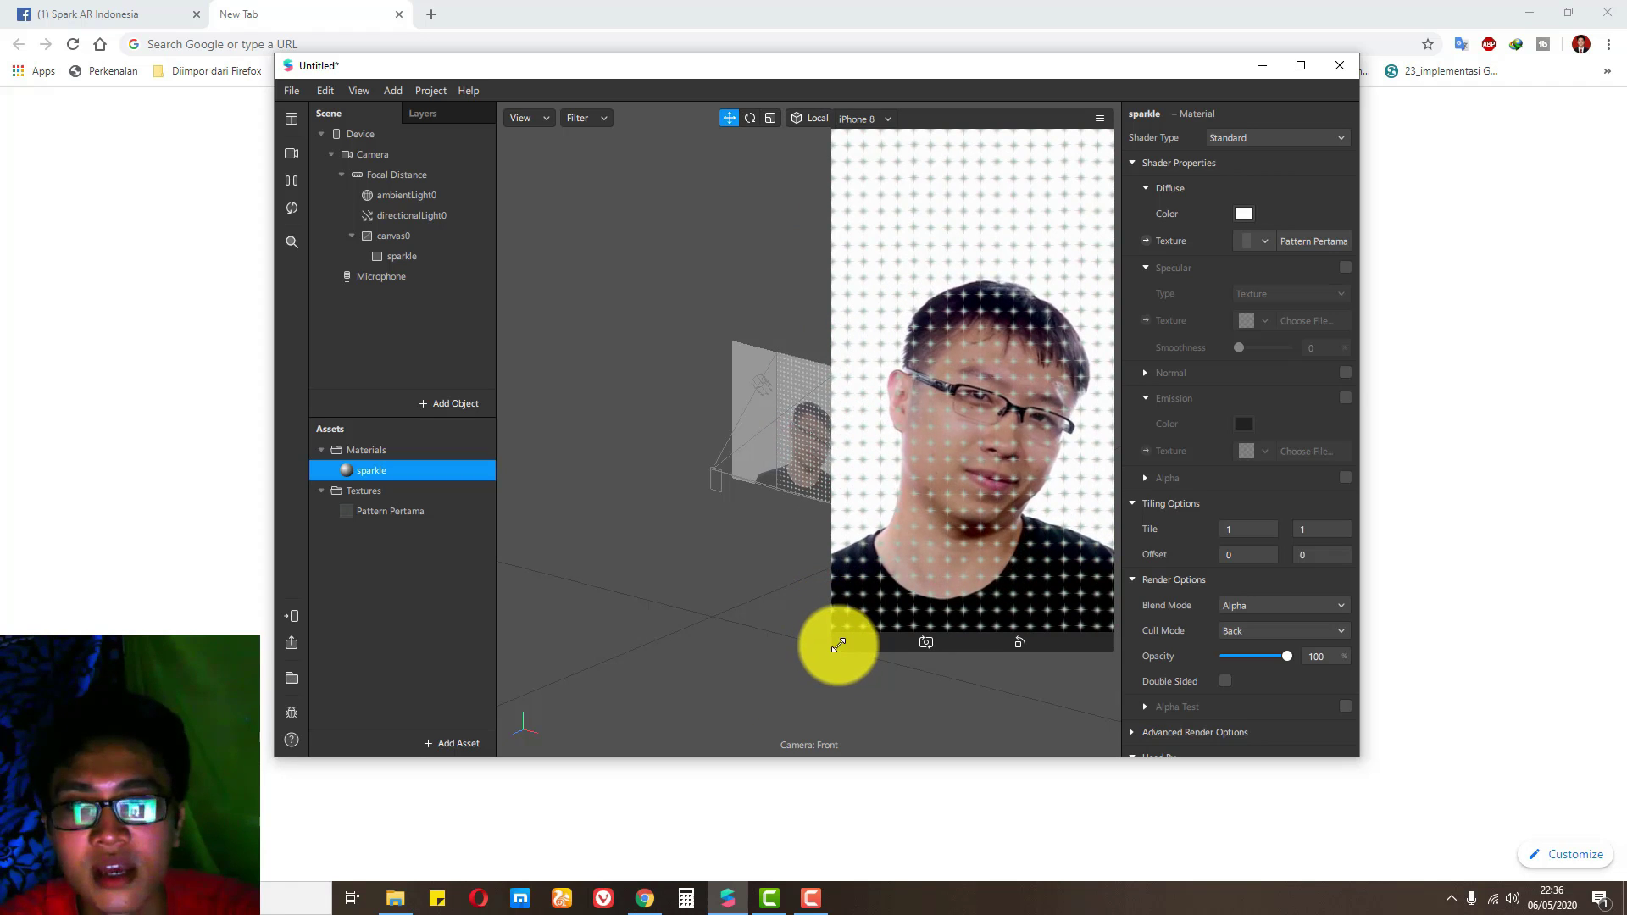
drag(839, 648, 926, 467)
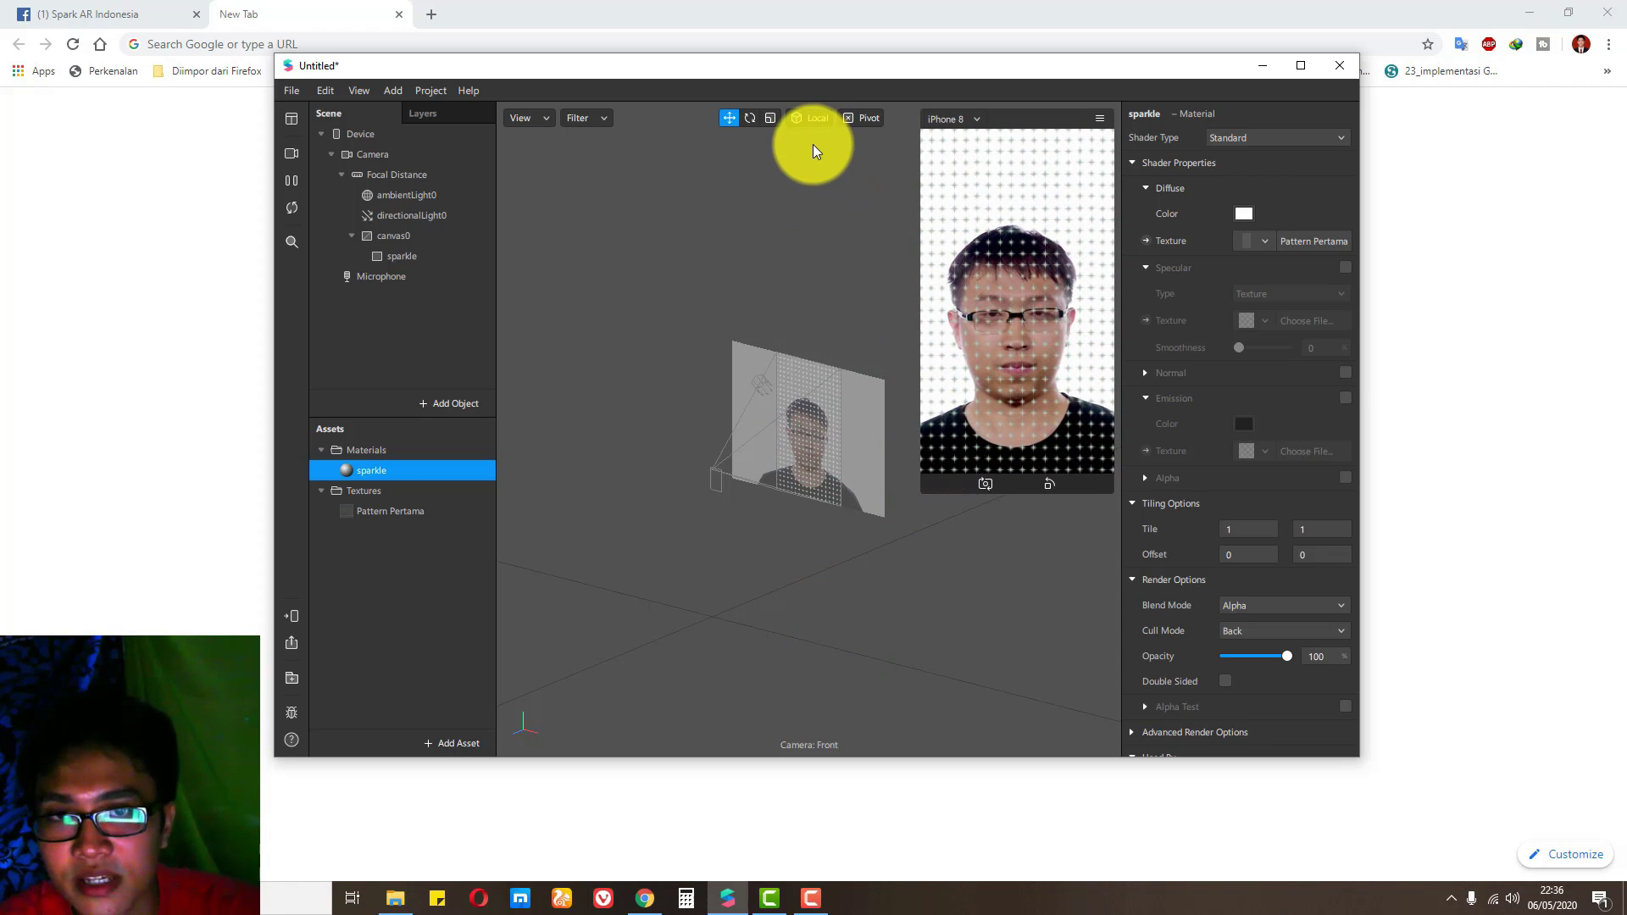
drag(923, 488, 958, 428)
Step: Show the Patch Editor and clear the material selection
click(363, 90)
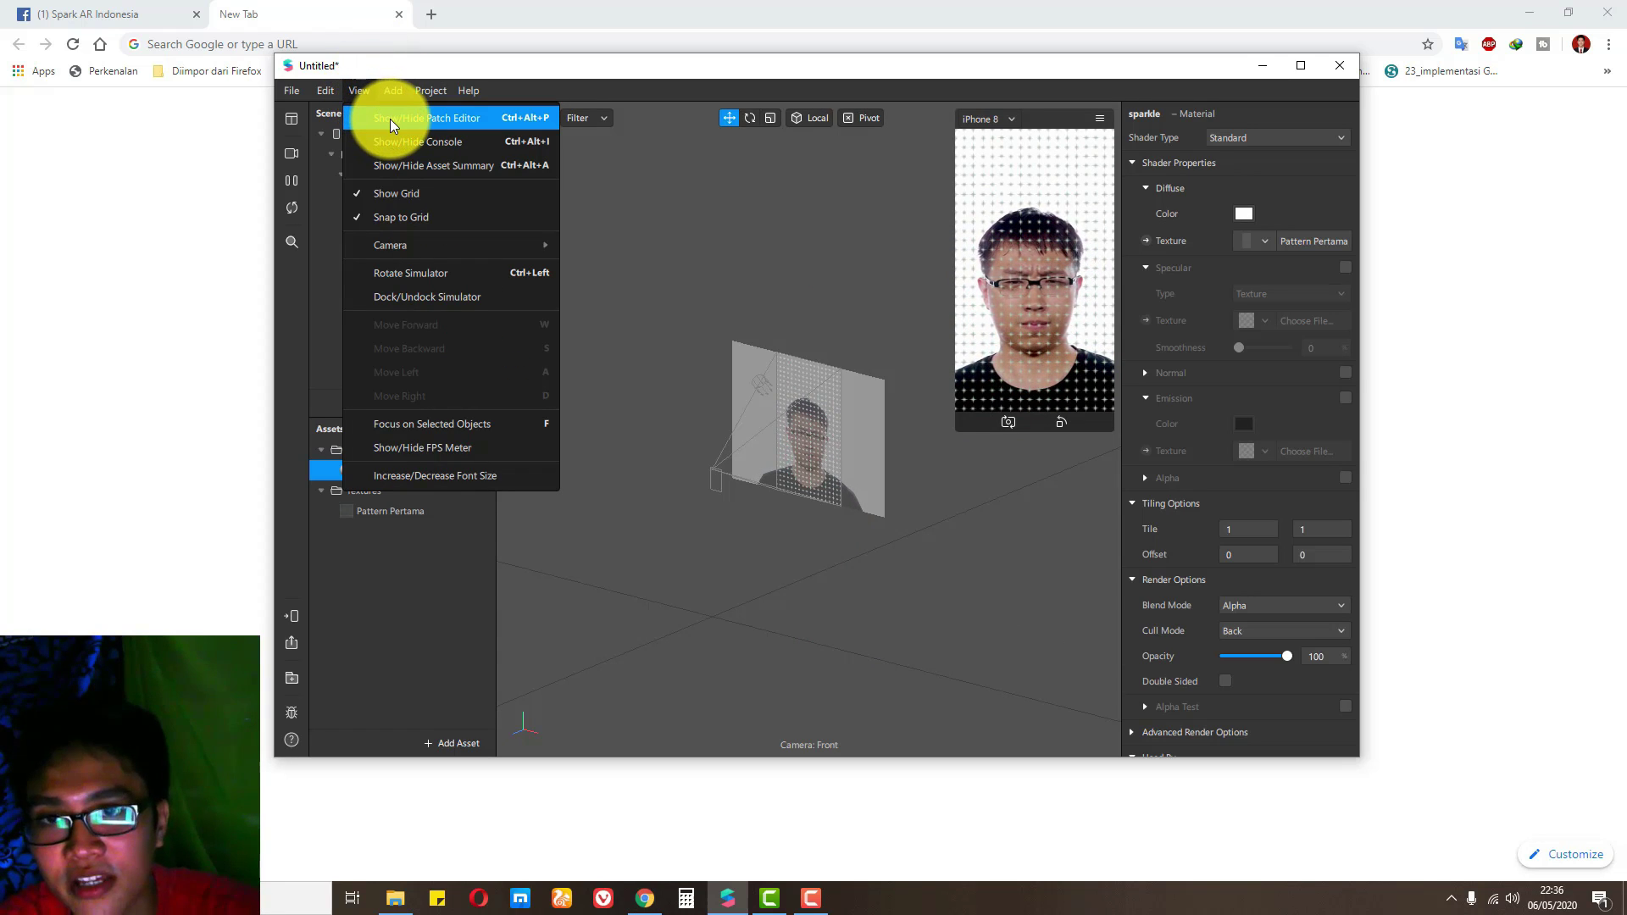
click(389, 119)
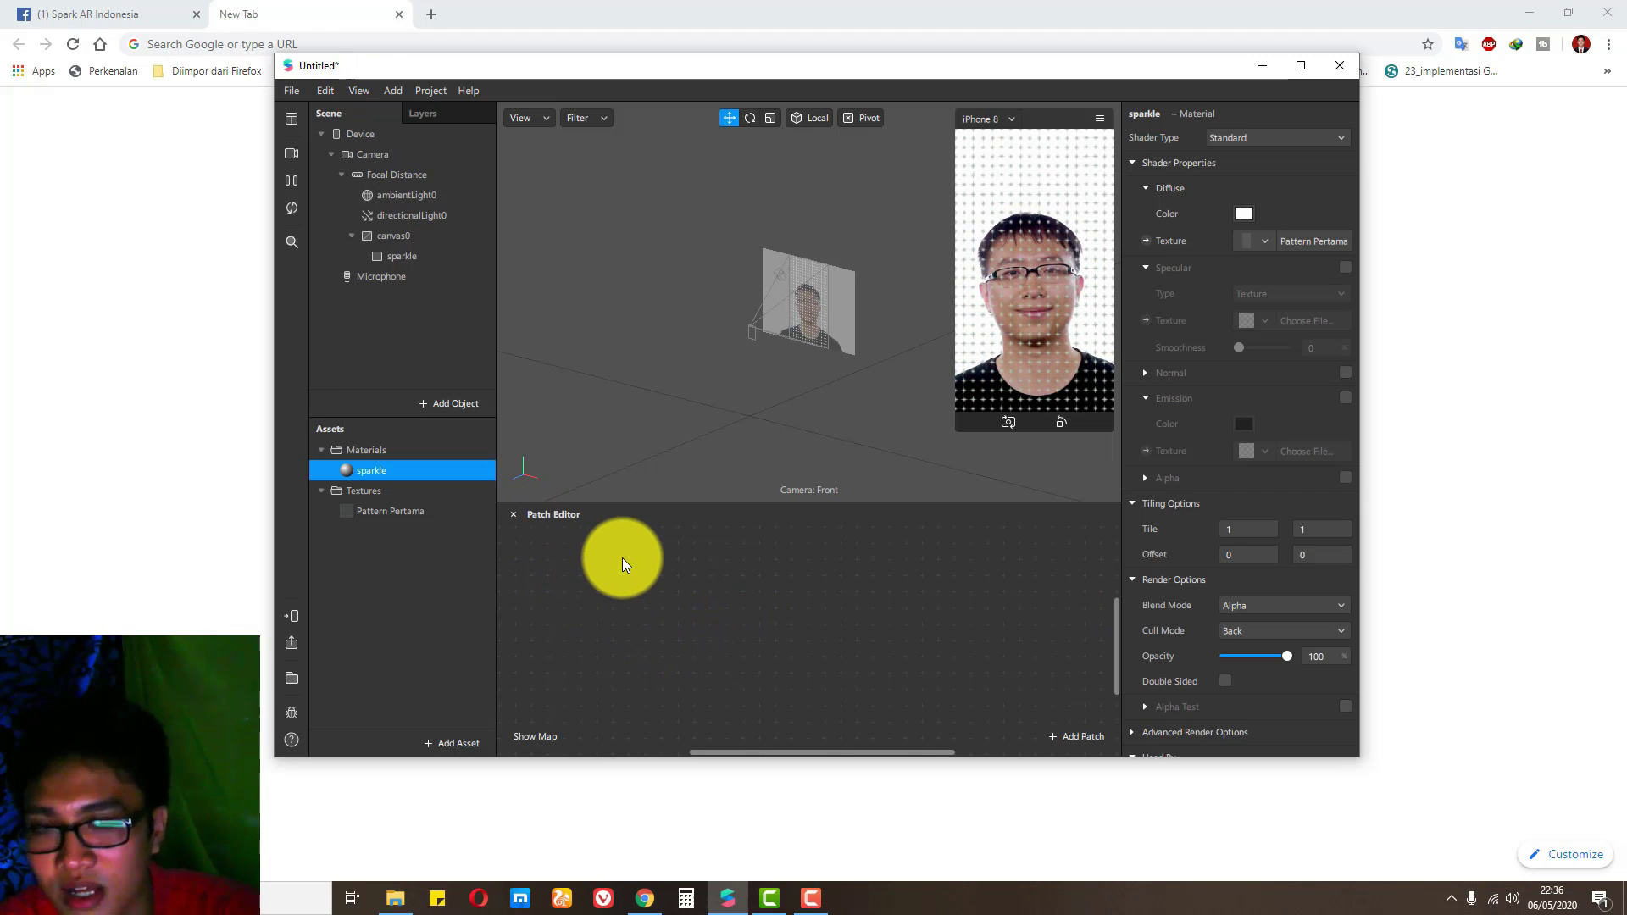
click(467, 552)
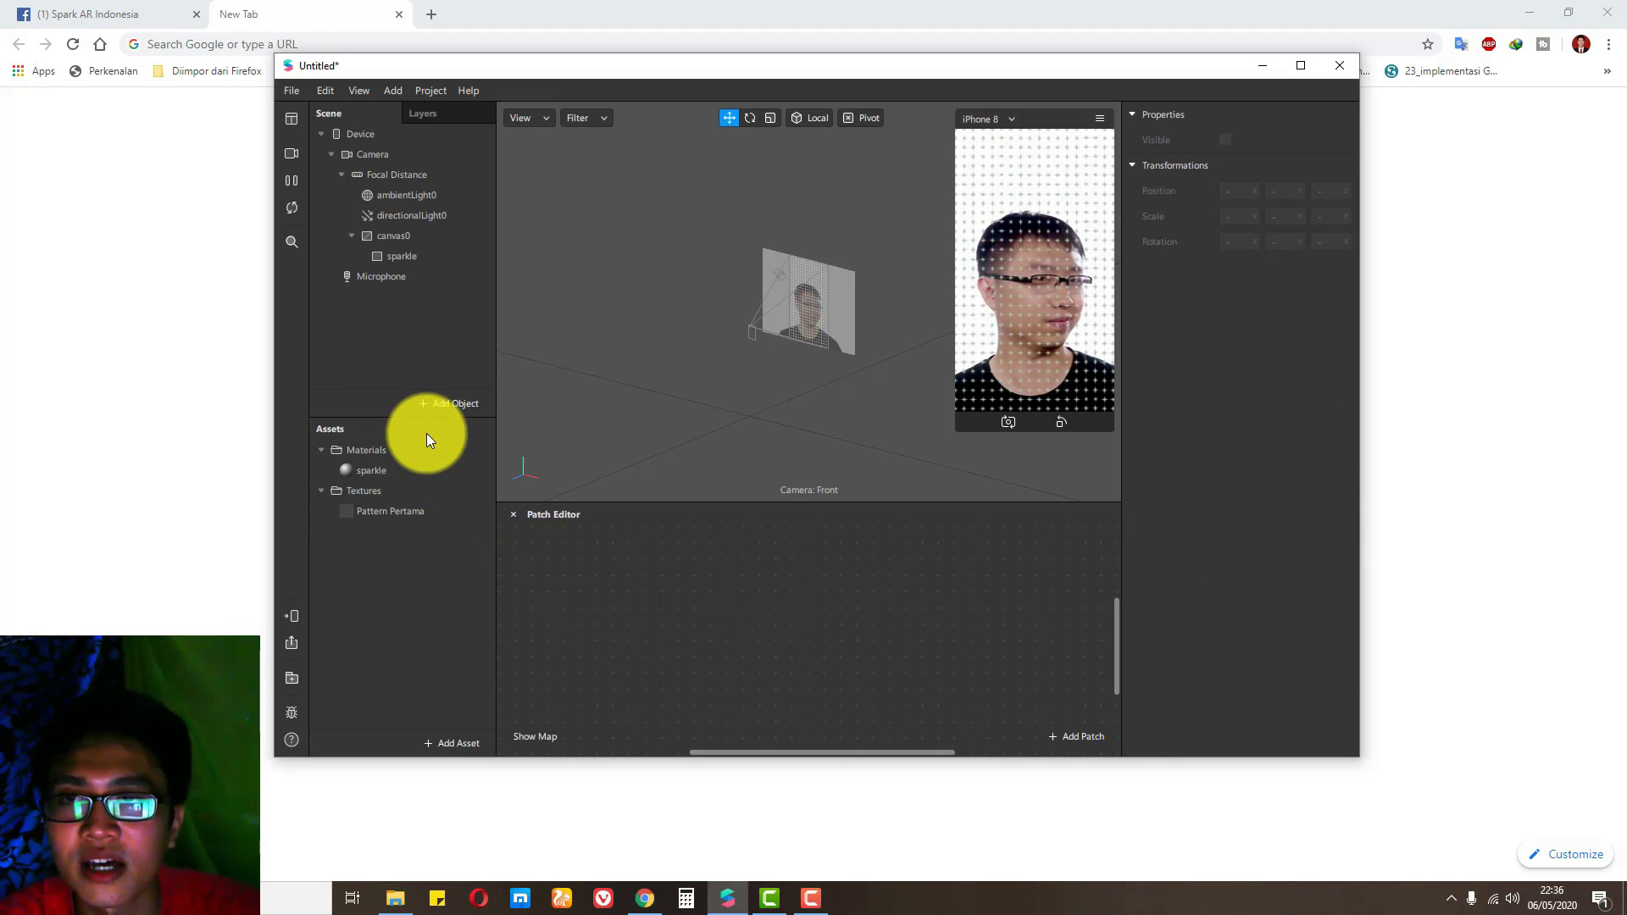
click(424, 277)
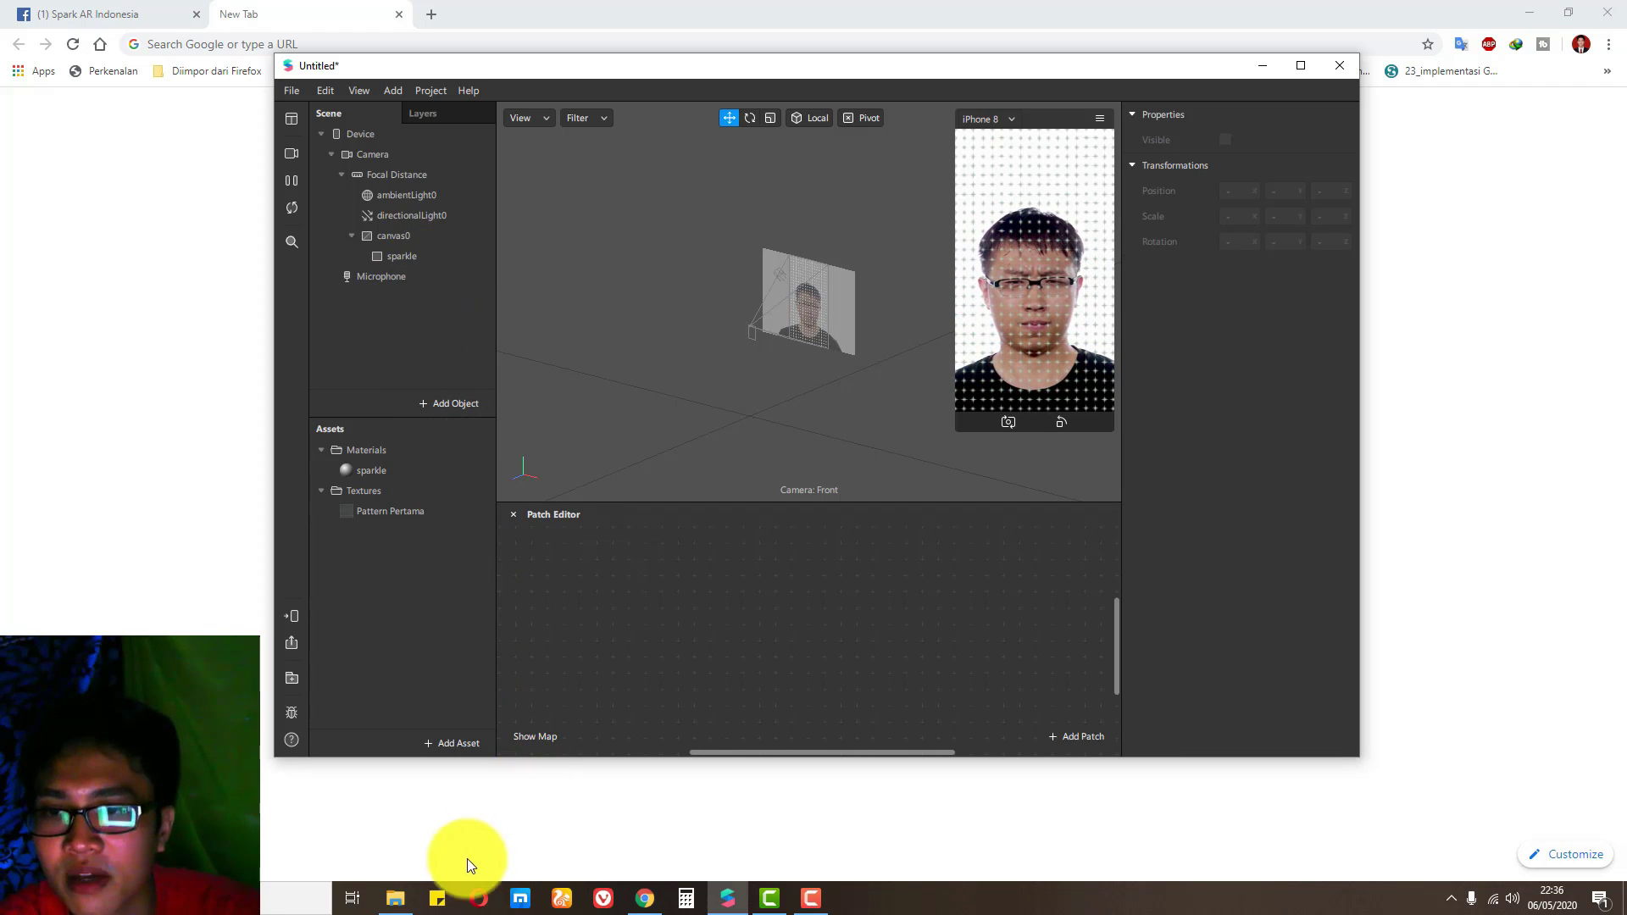
Step: Import Kira Patch Glitter.arp from the file explorer into the project's assets
click(397, 897)
click(869, 534)
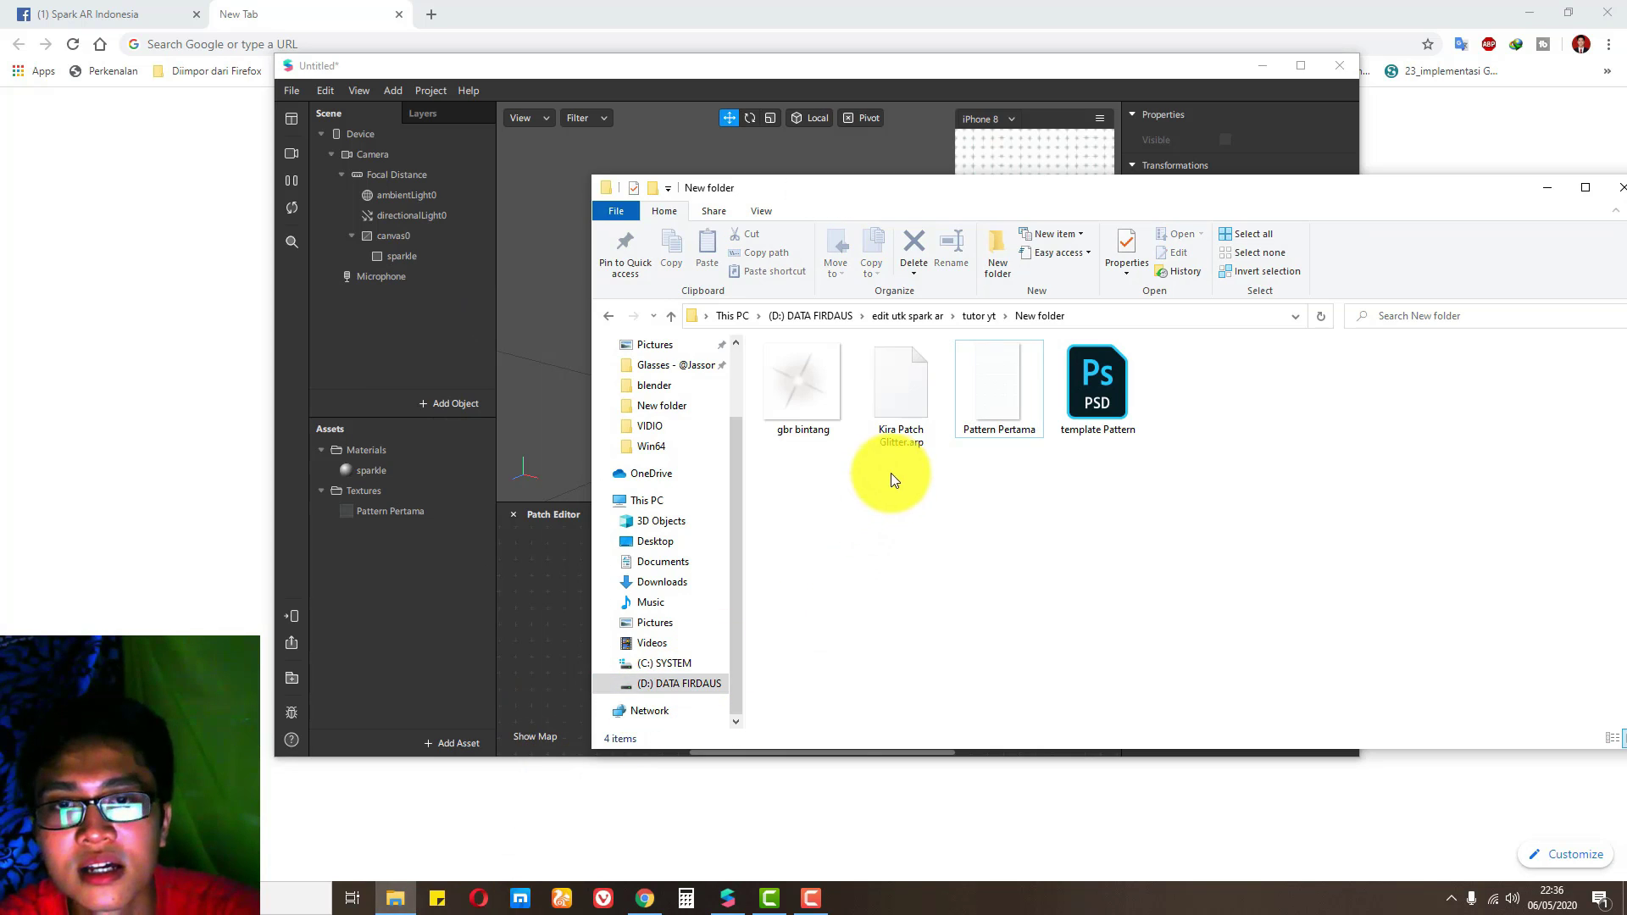
click(905, 415)
drag(907, 374, 385, 539)
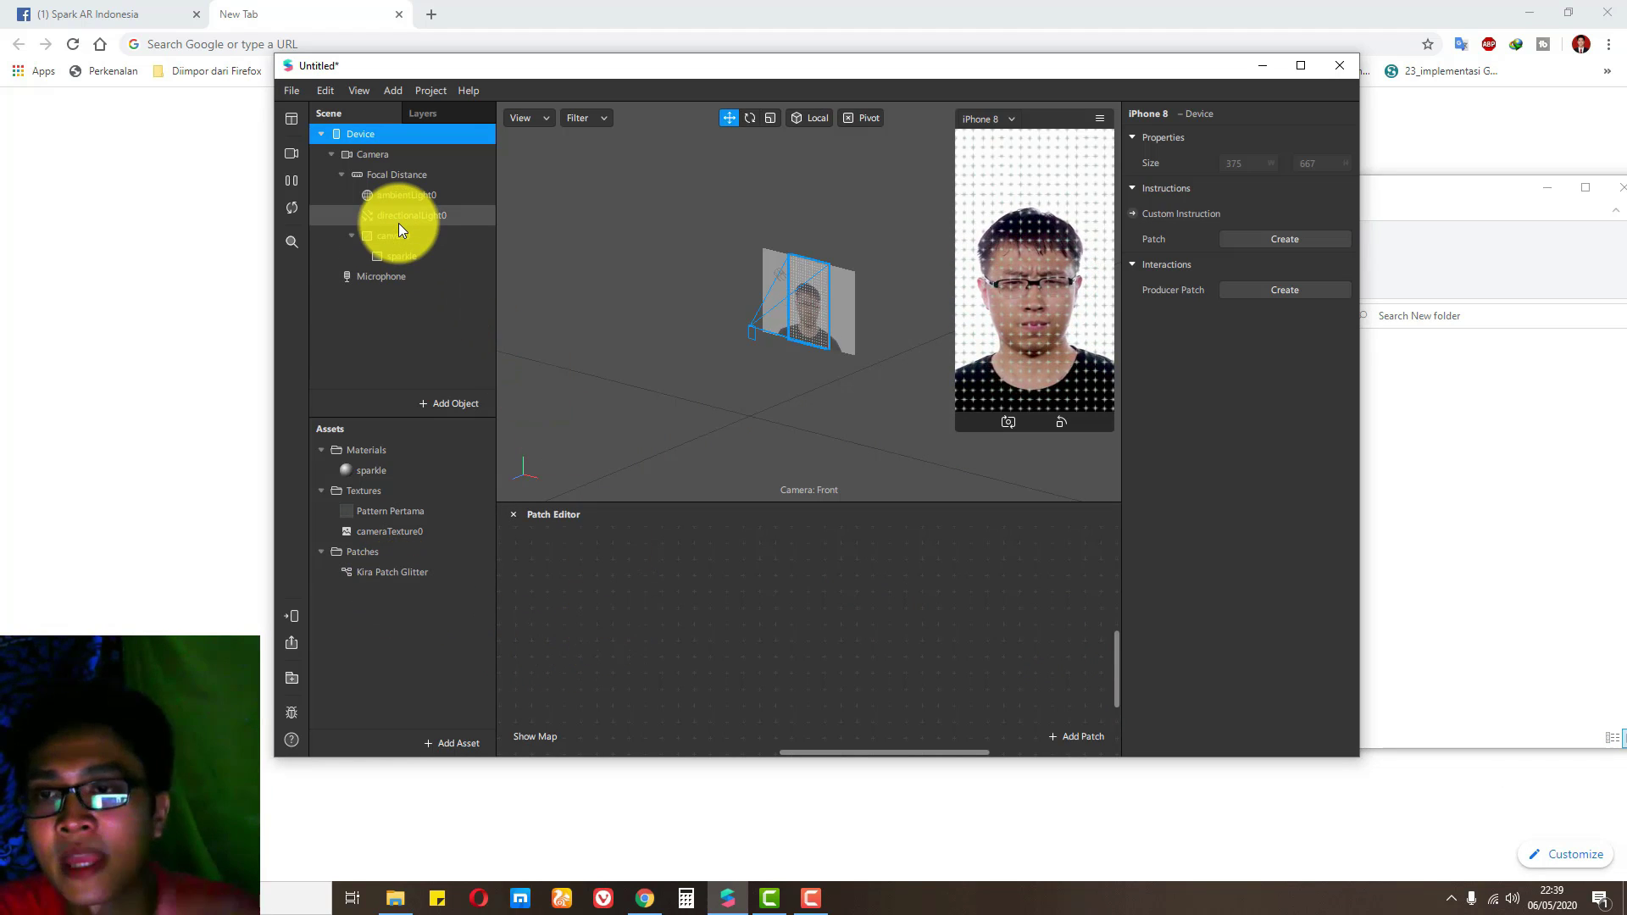
Step: Delete the existing cameraTexture0 and create a new texture extraction from the Camera
click(418, 156)
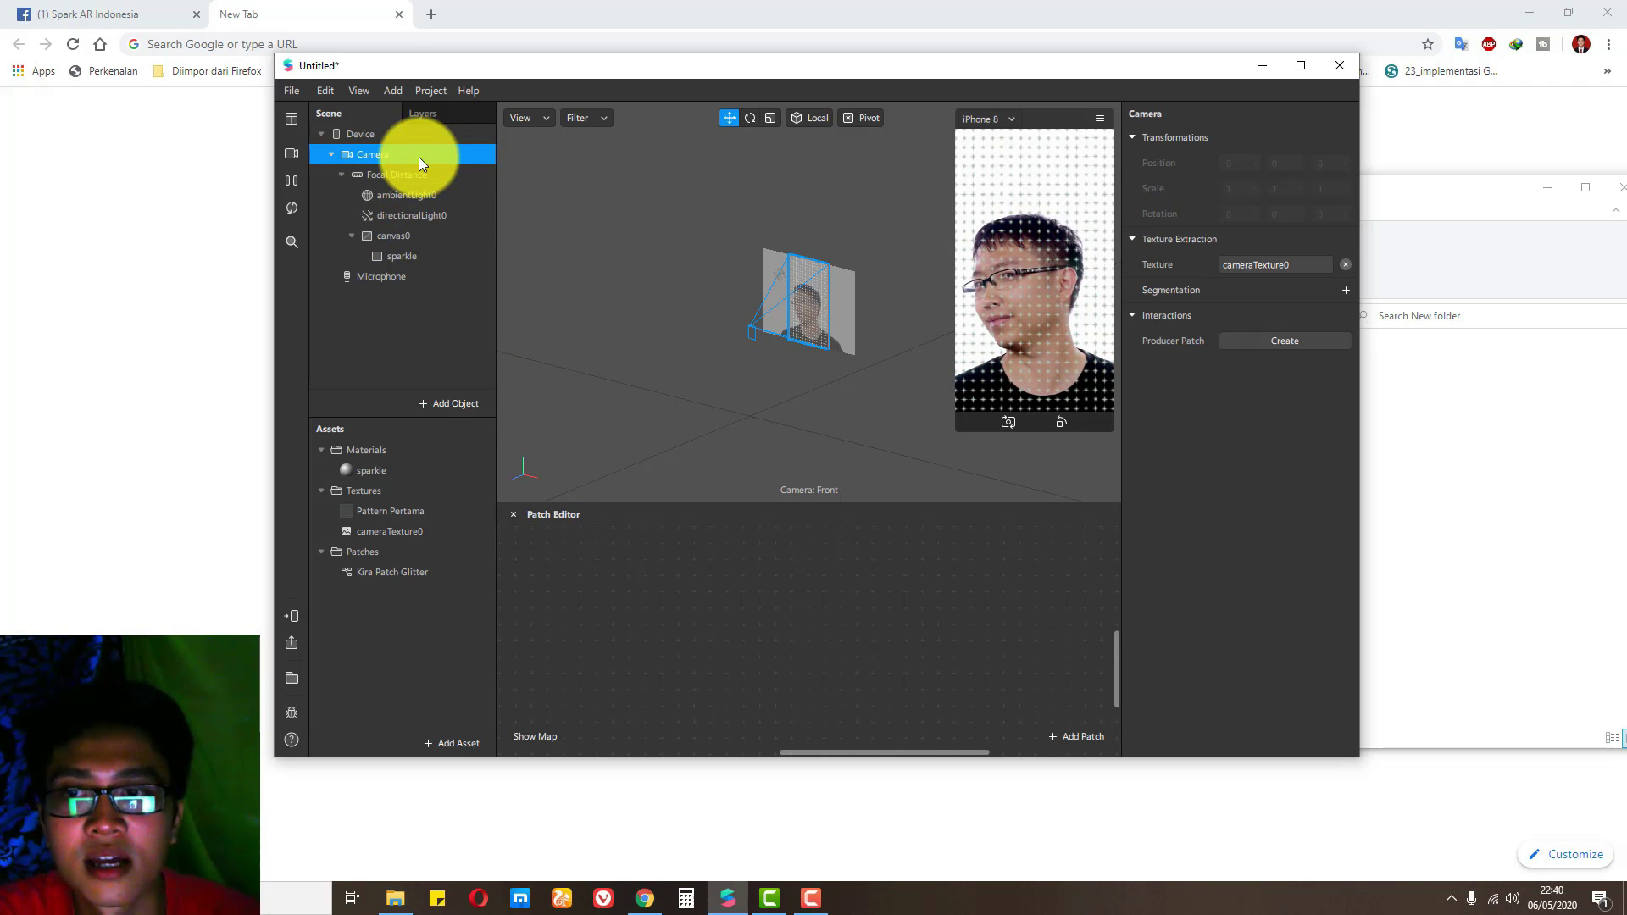
click(414, 530)
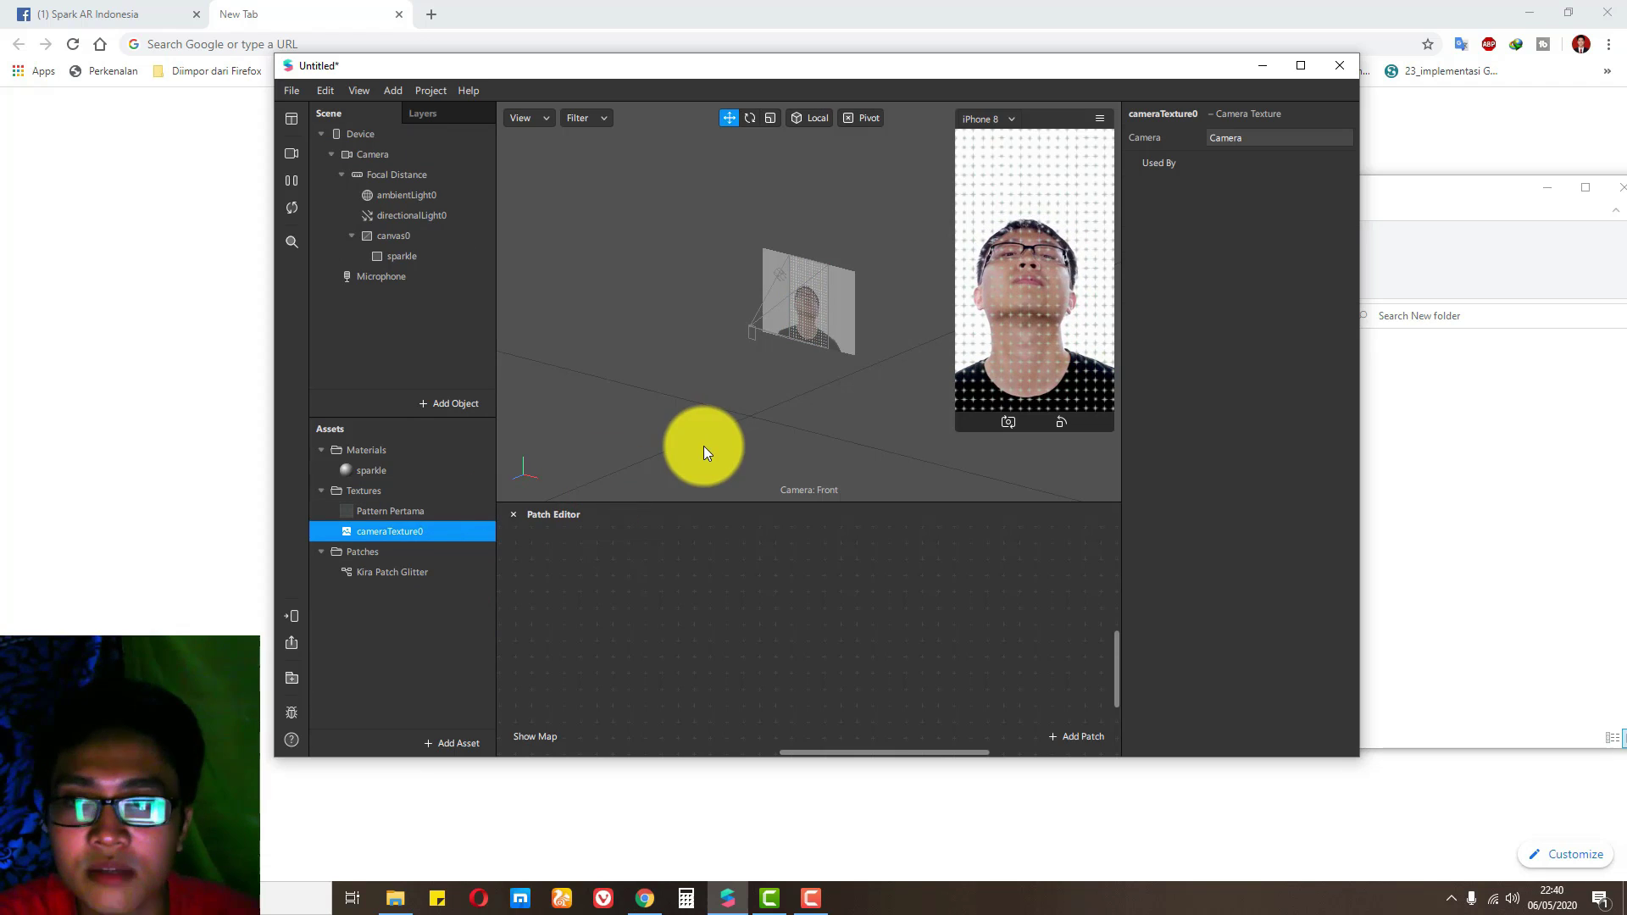
key(Delete)
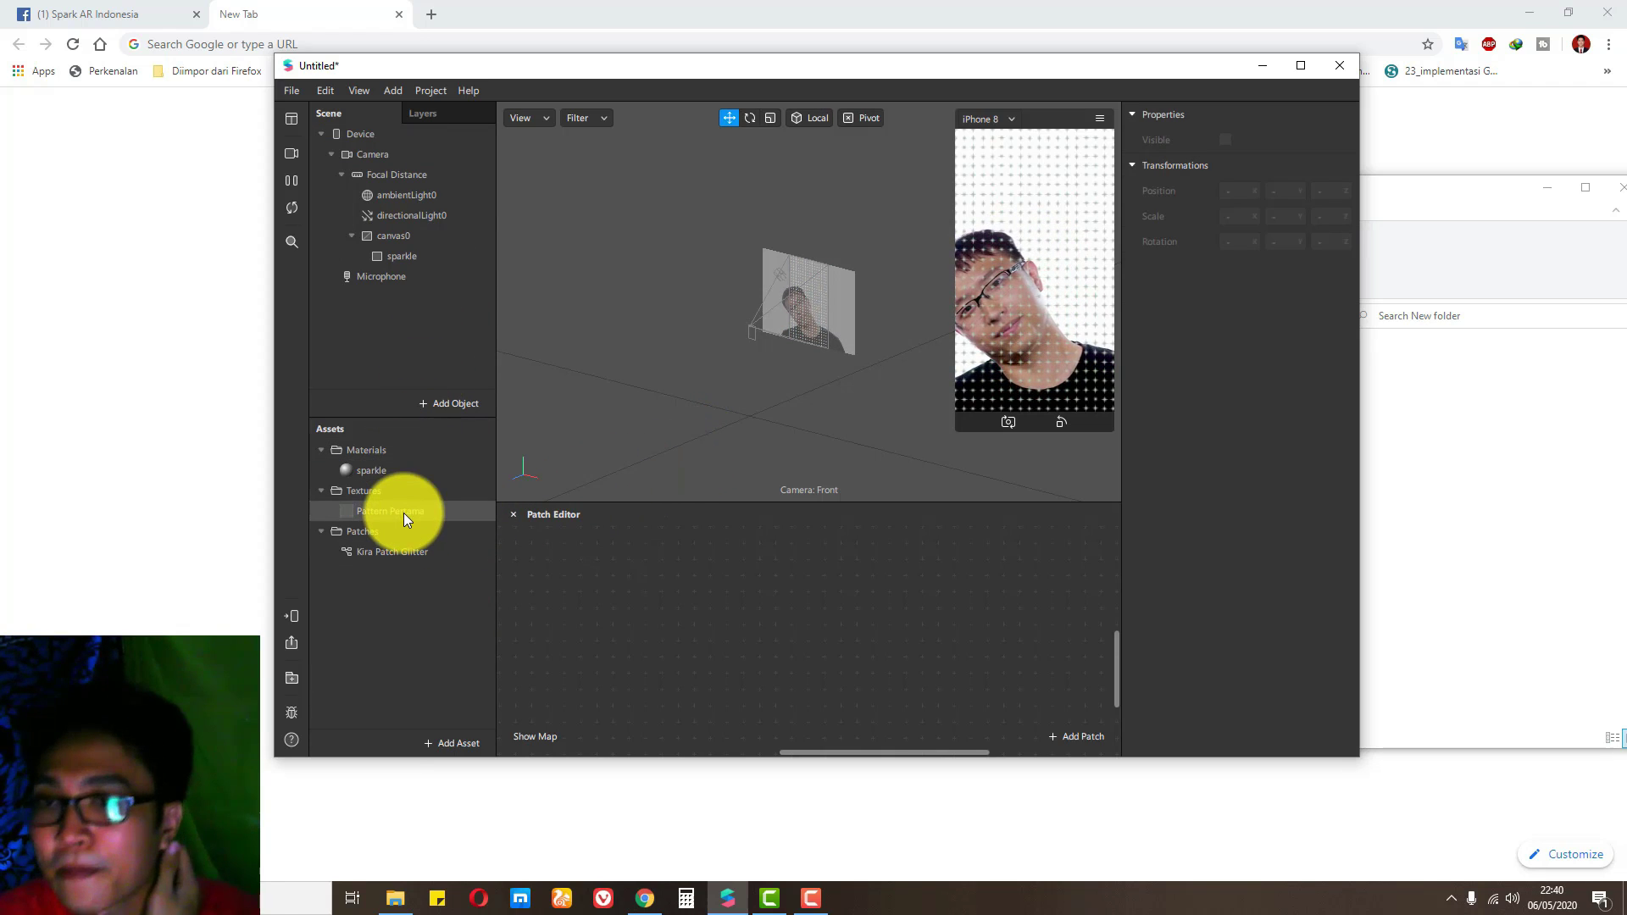
click(379, 151)
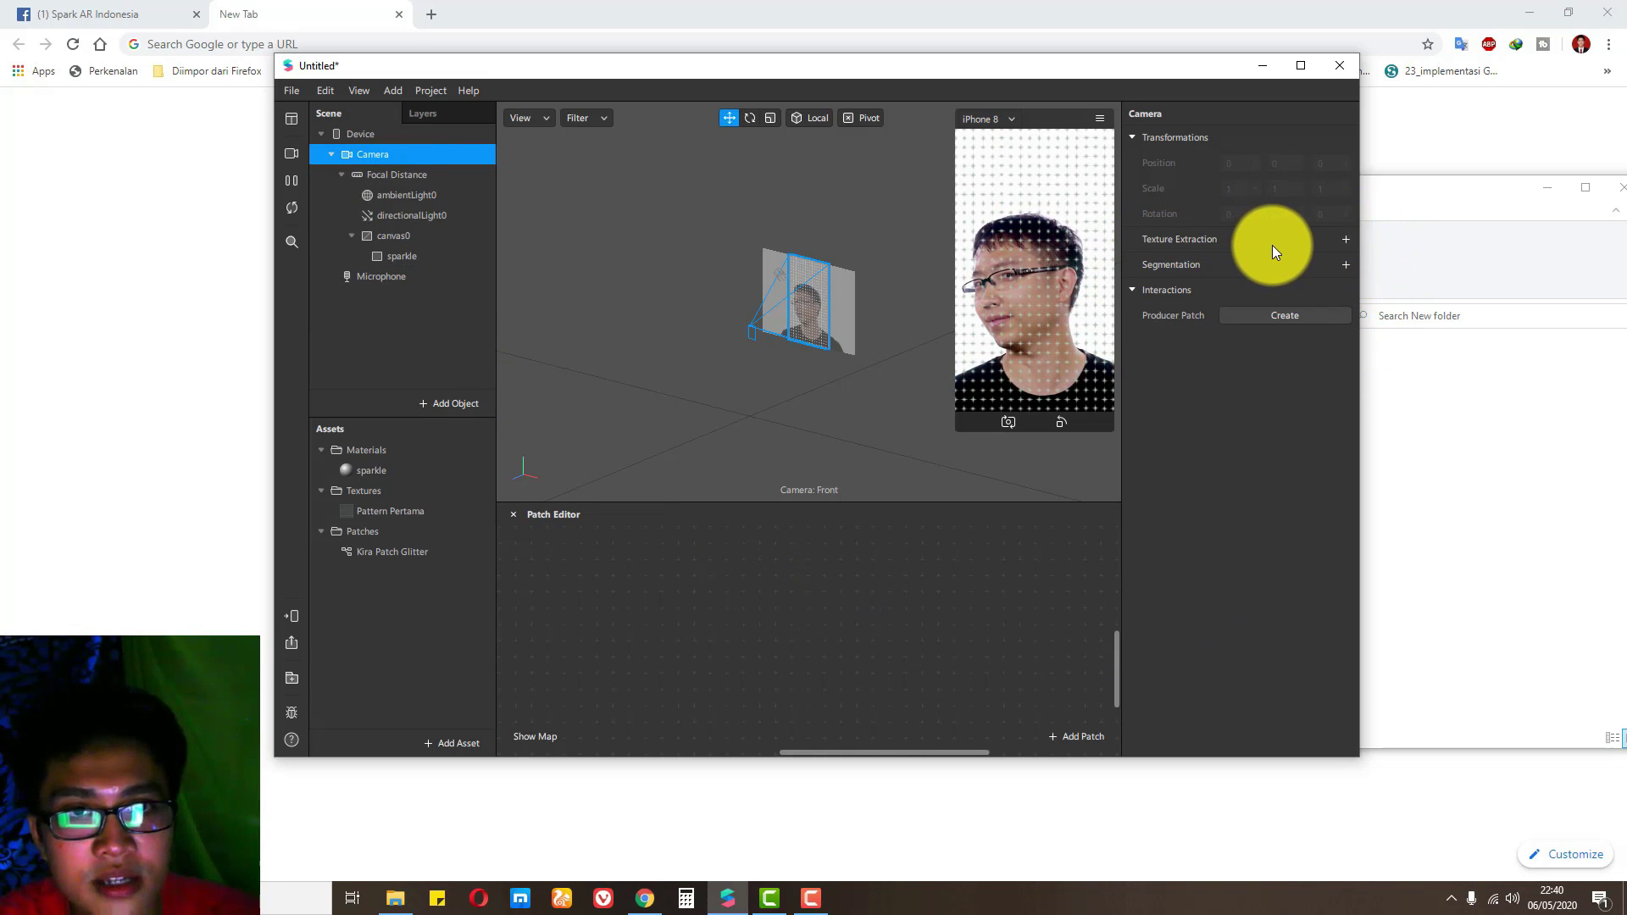
click(1345, 238)
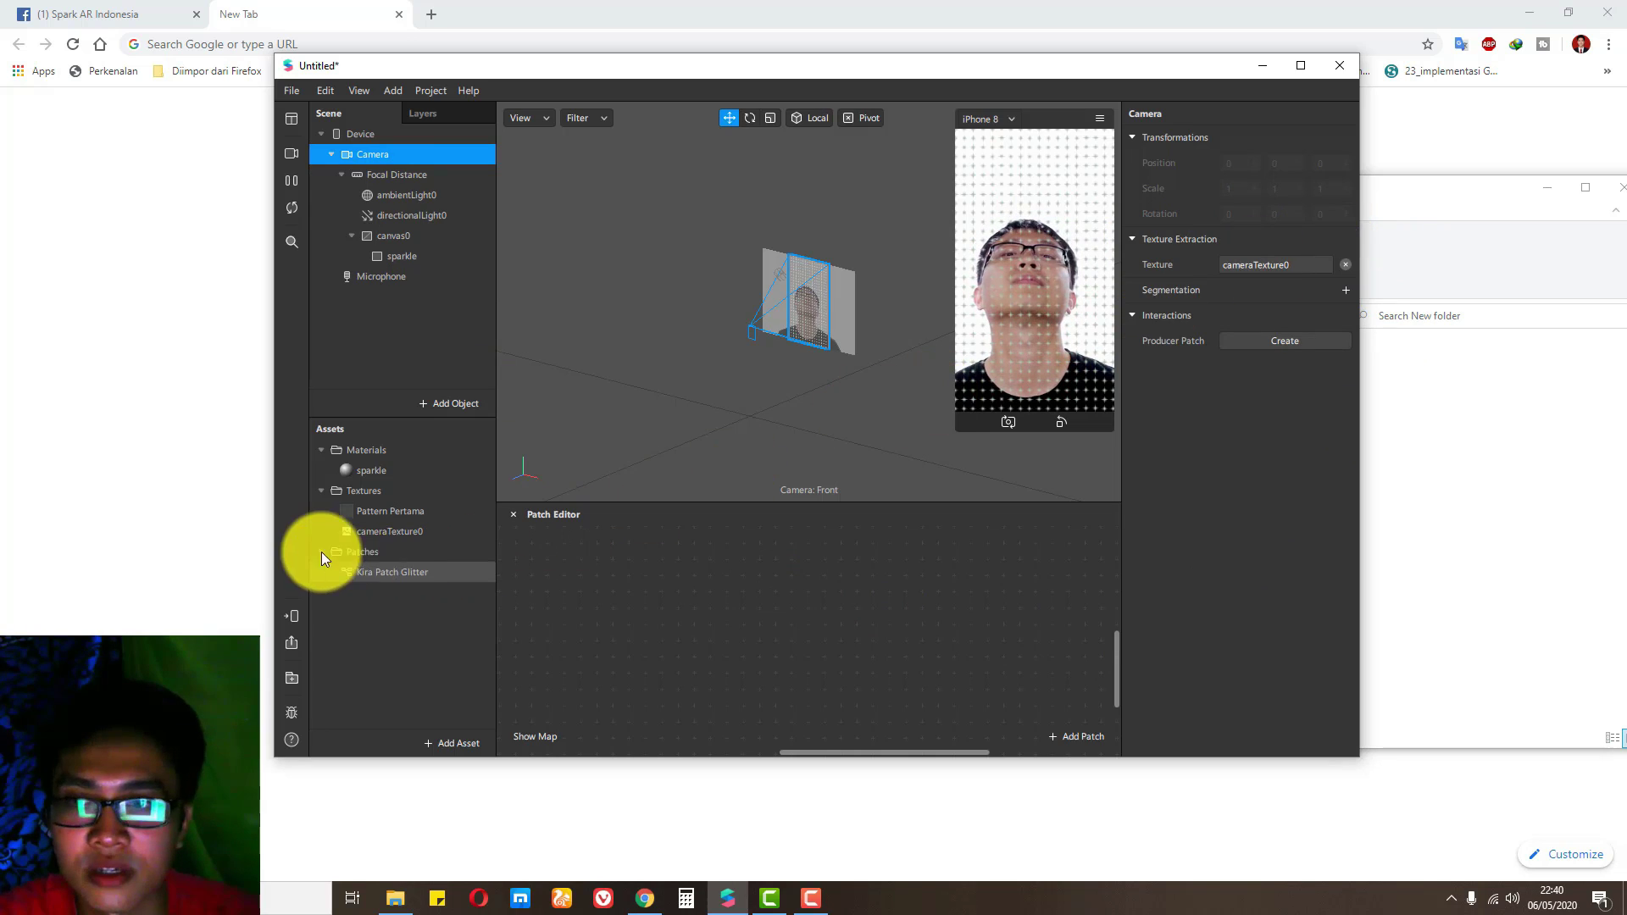
Step: Create a producer patch for the Device and move it to the left side of the patch graph
click(373, 134)
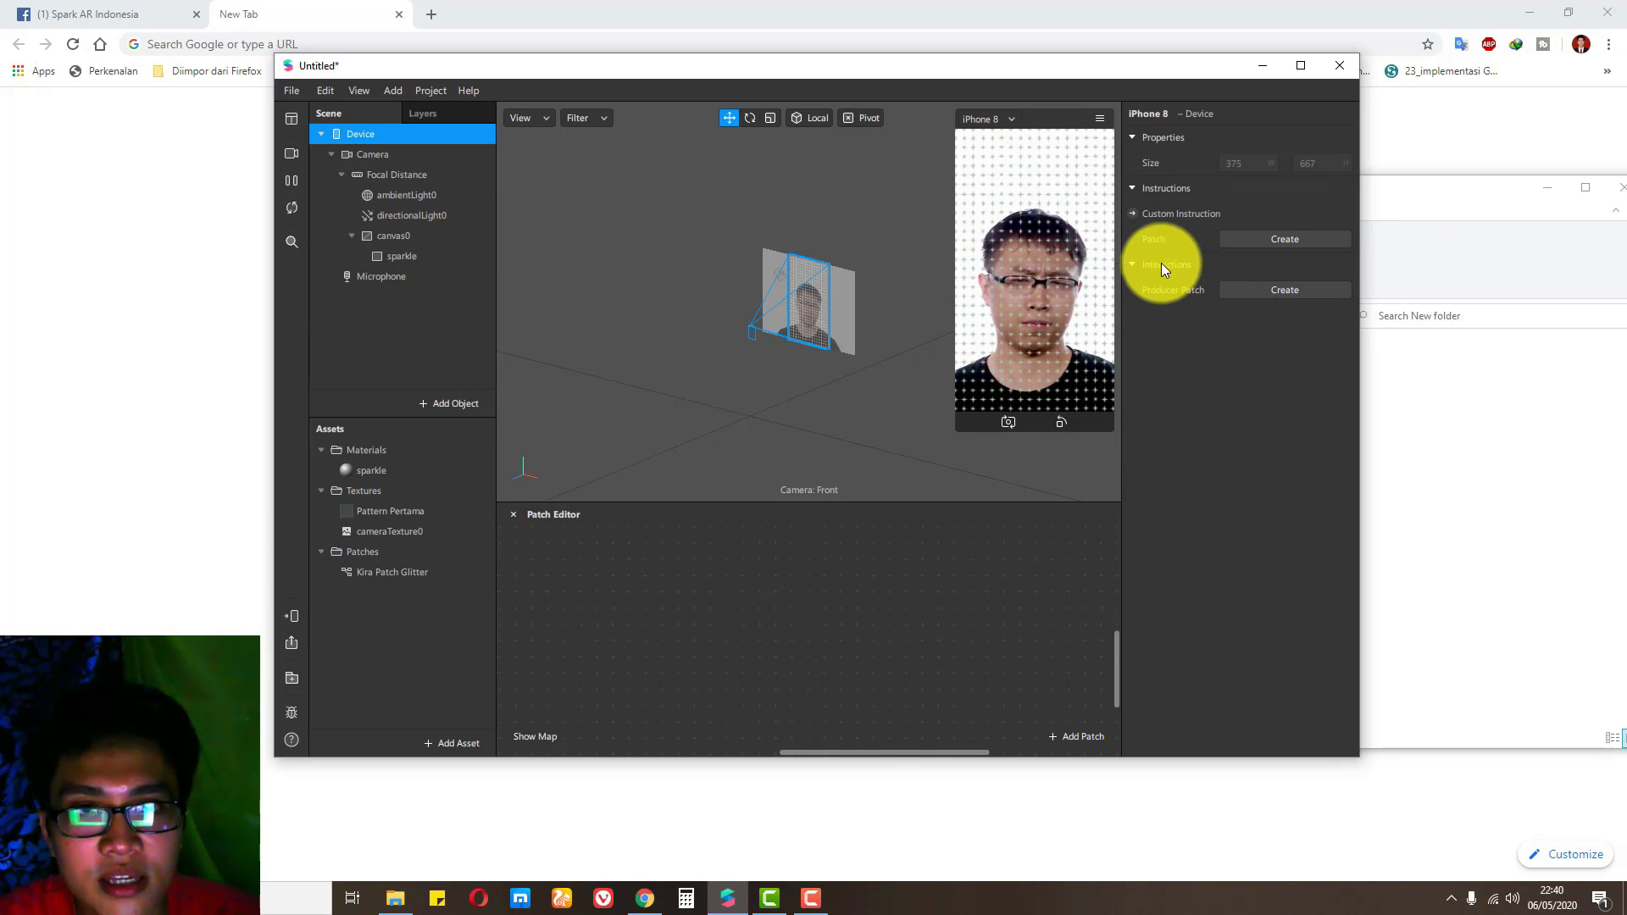
click(1260, 288)
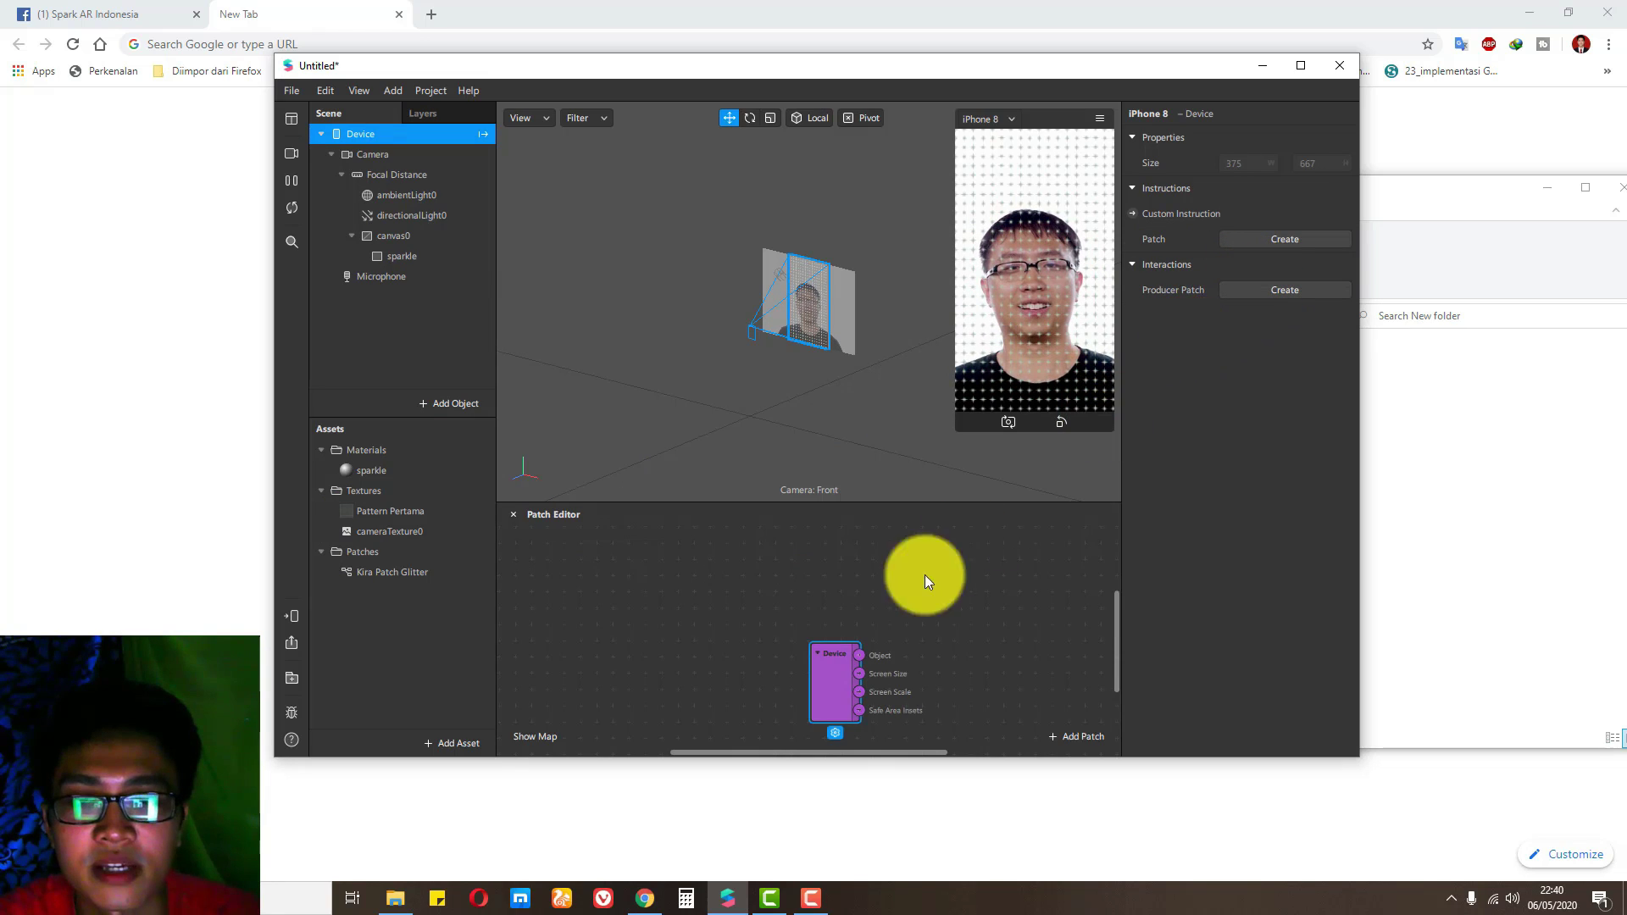
drag(821, 685, 593, 684)
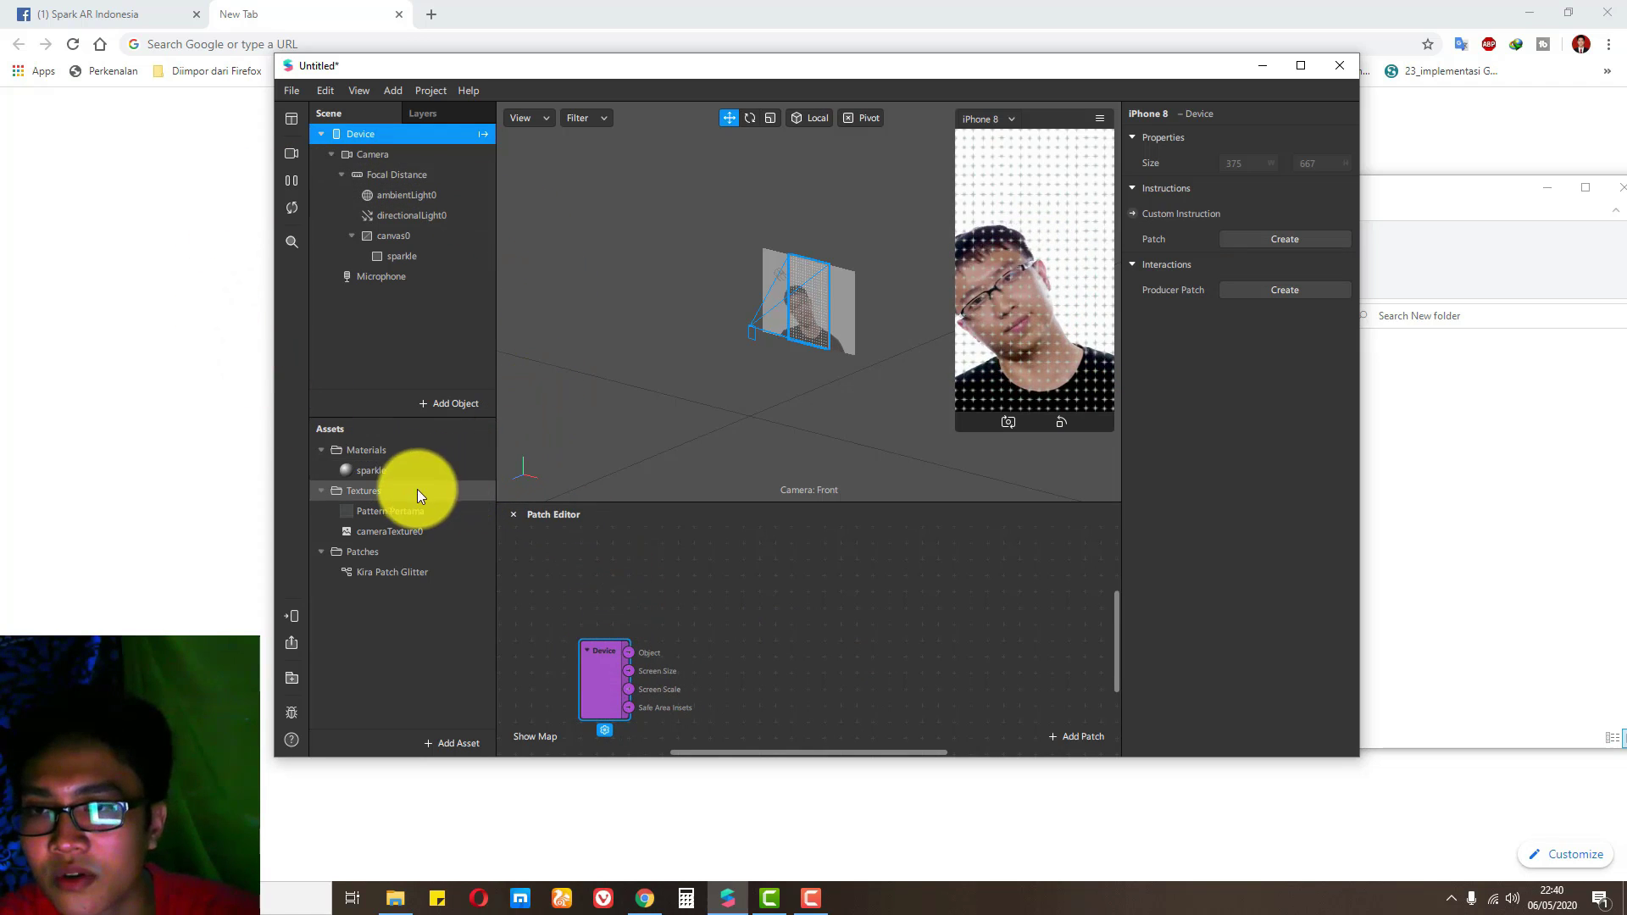
Step: Add the cameraTexture0 texture and the Kira Patch Glitter asset as patches in the patch graph
click(375, 527)
drag(375, 525, 568, 564)
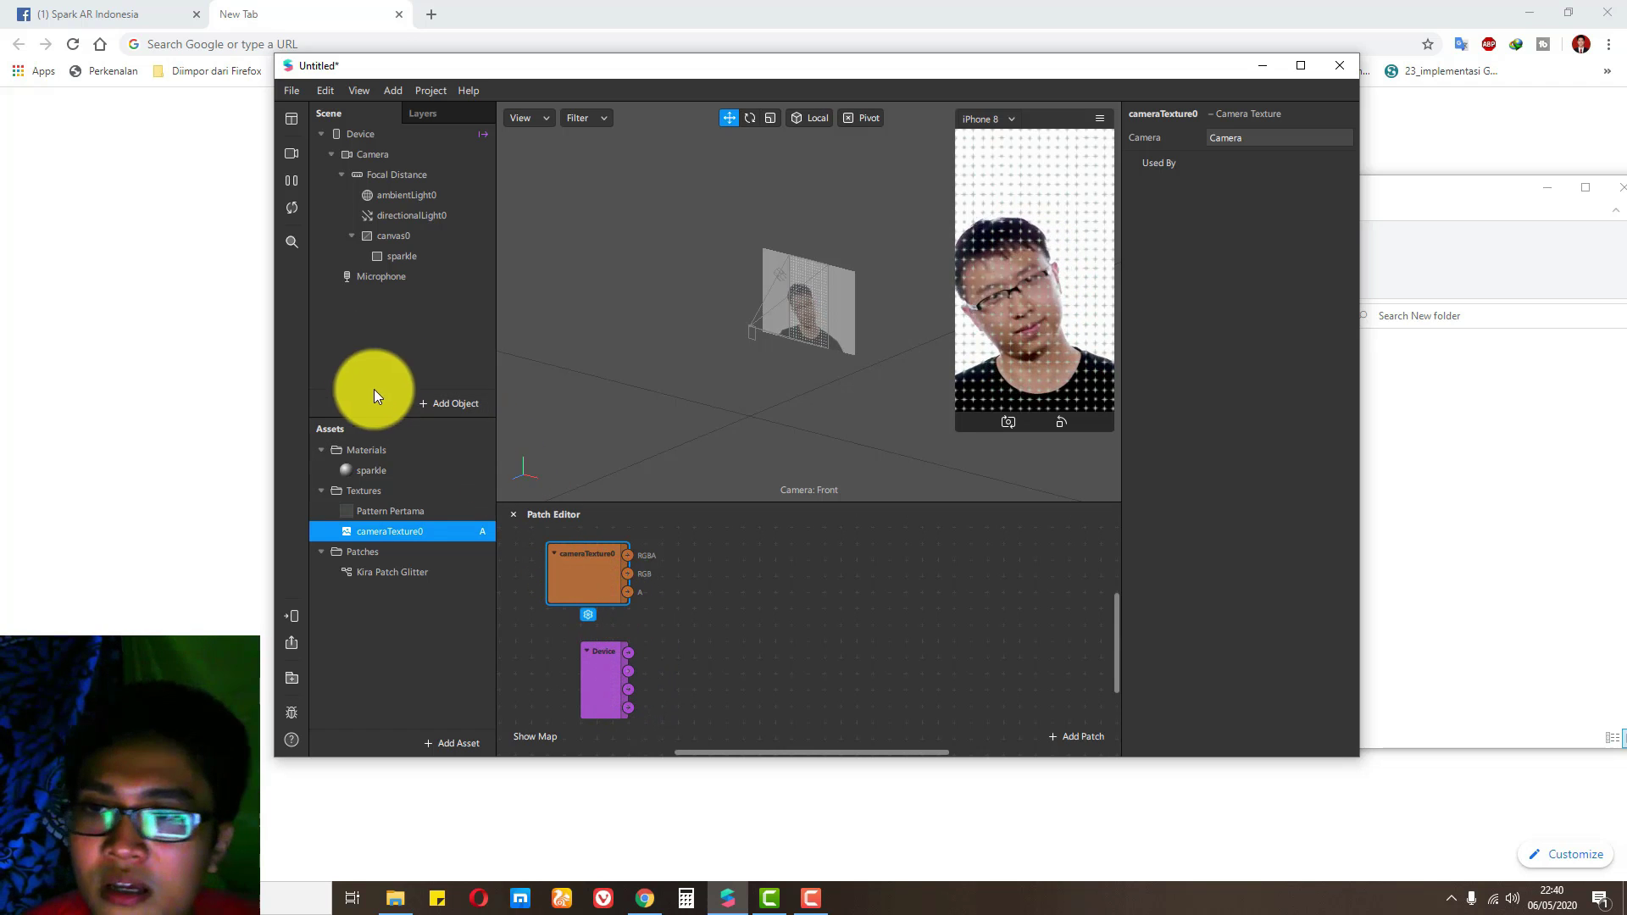
drag(376, 572, 763, 592)
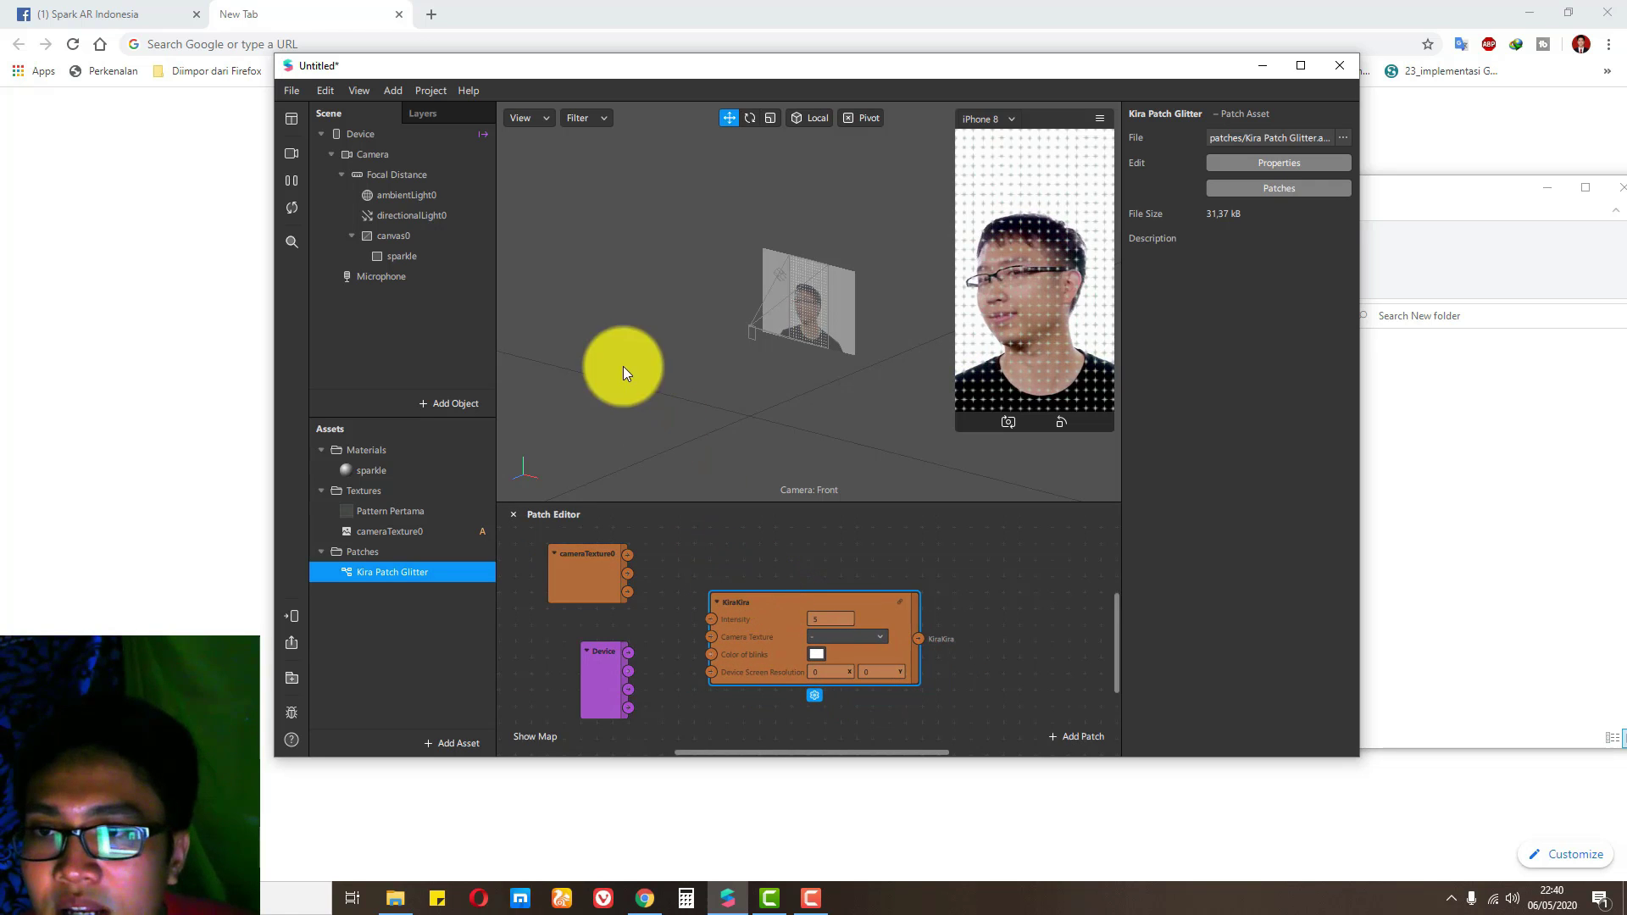
Step: Create a patch for the sparkle material's diffuse texture and place it after the KiraKira patch
click(383, 473)
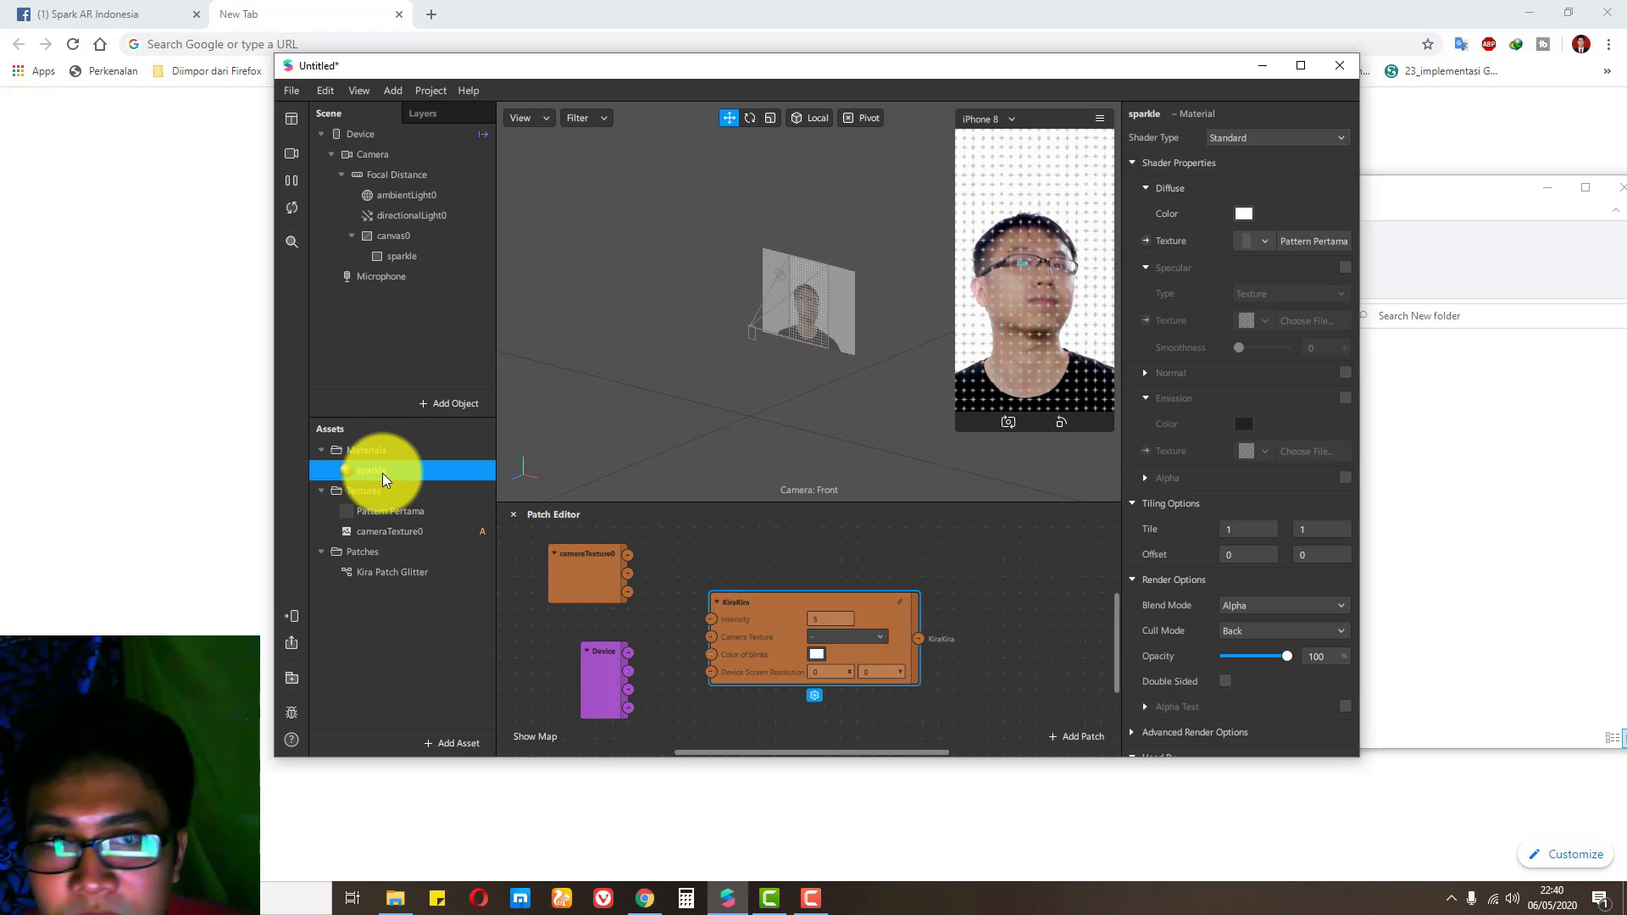
click(1147, 241)
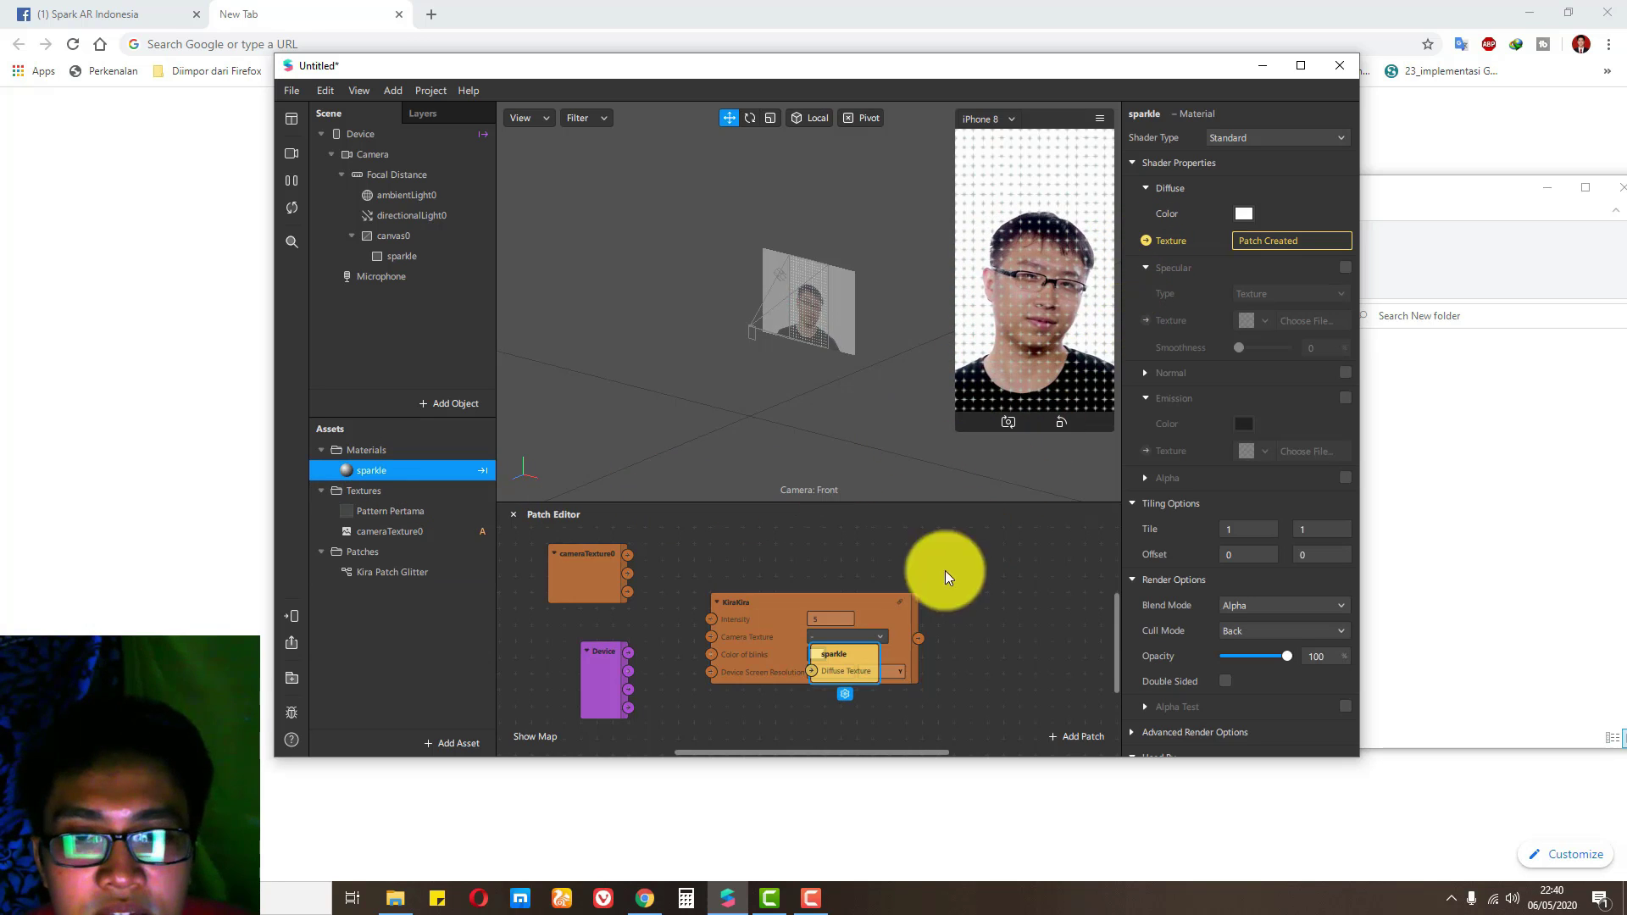
drag(863, 653, 1021, 617)
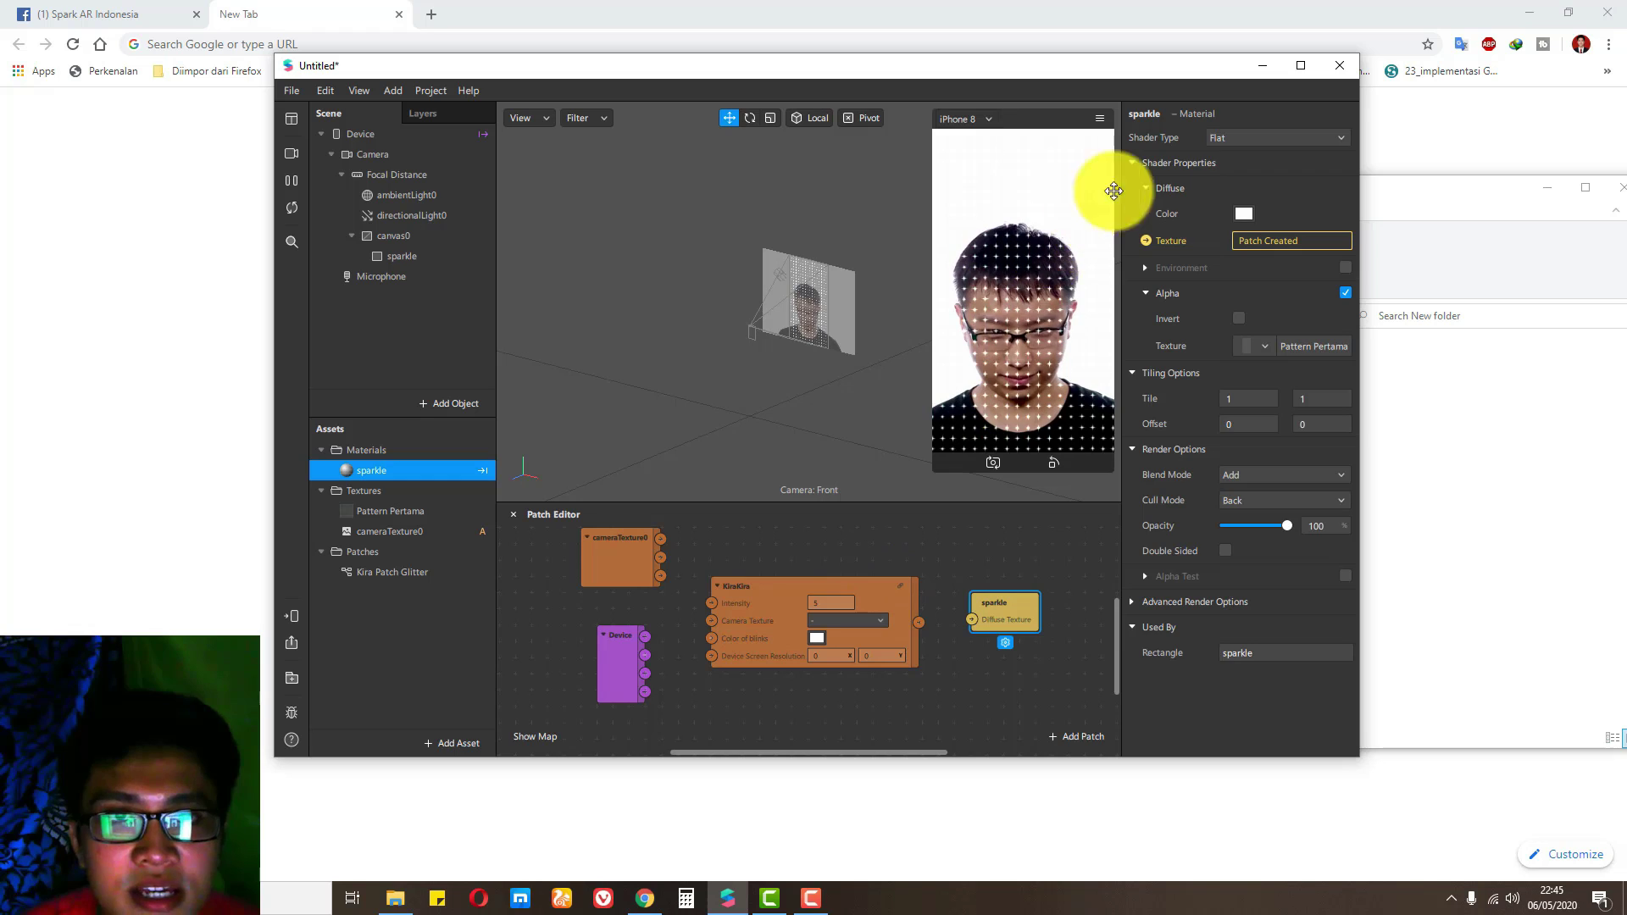
Step: Check the sparkle material's shader type and Alpha setting, and reselect Pattern Pertama as its alpha texture
click(1245, 134)
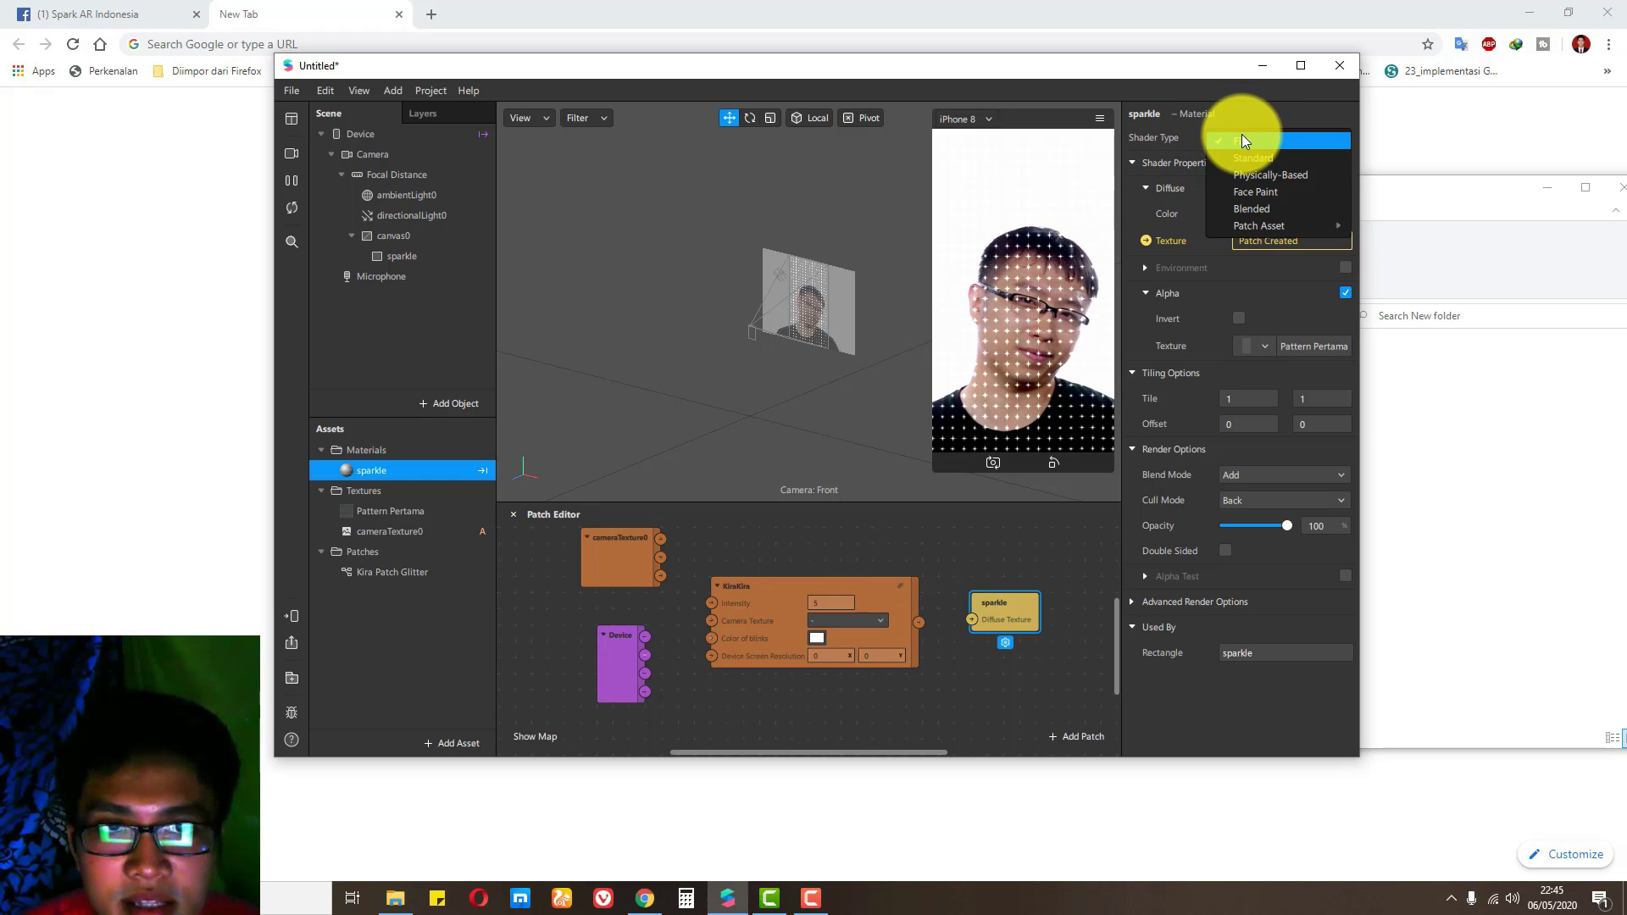
click(1250, 119)
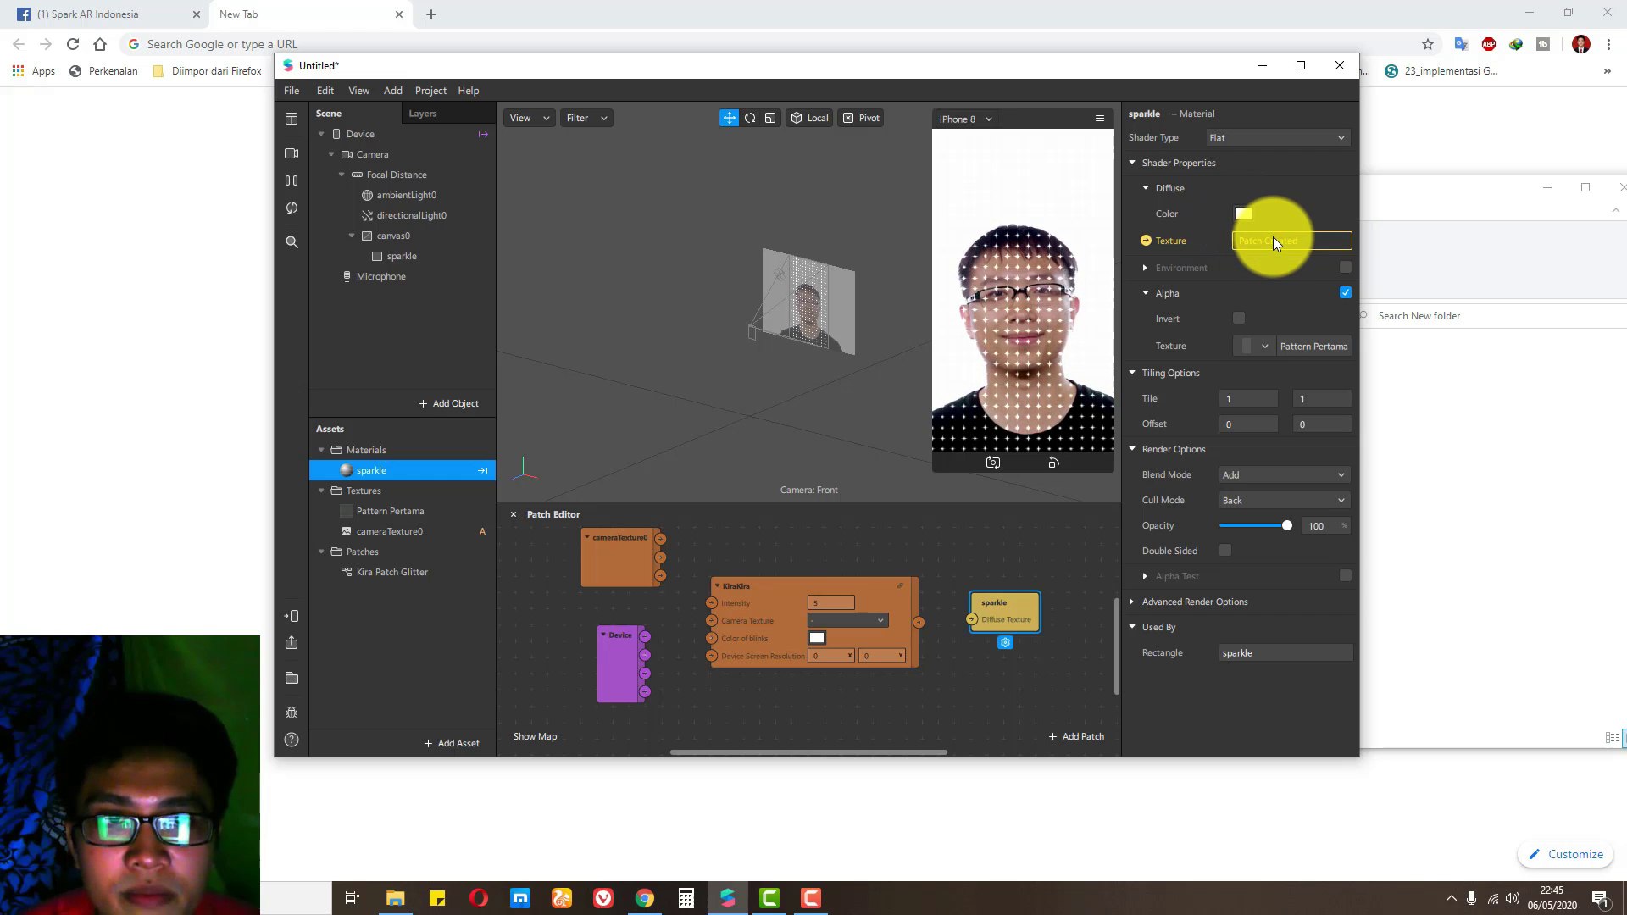
click(1346, 293)
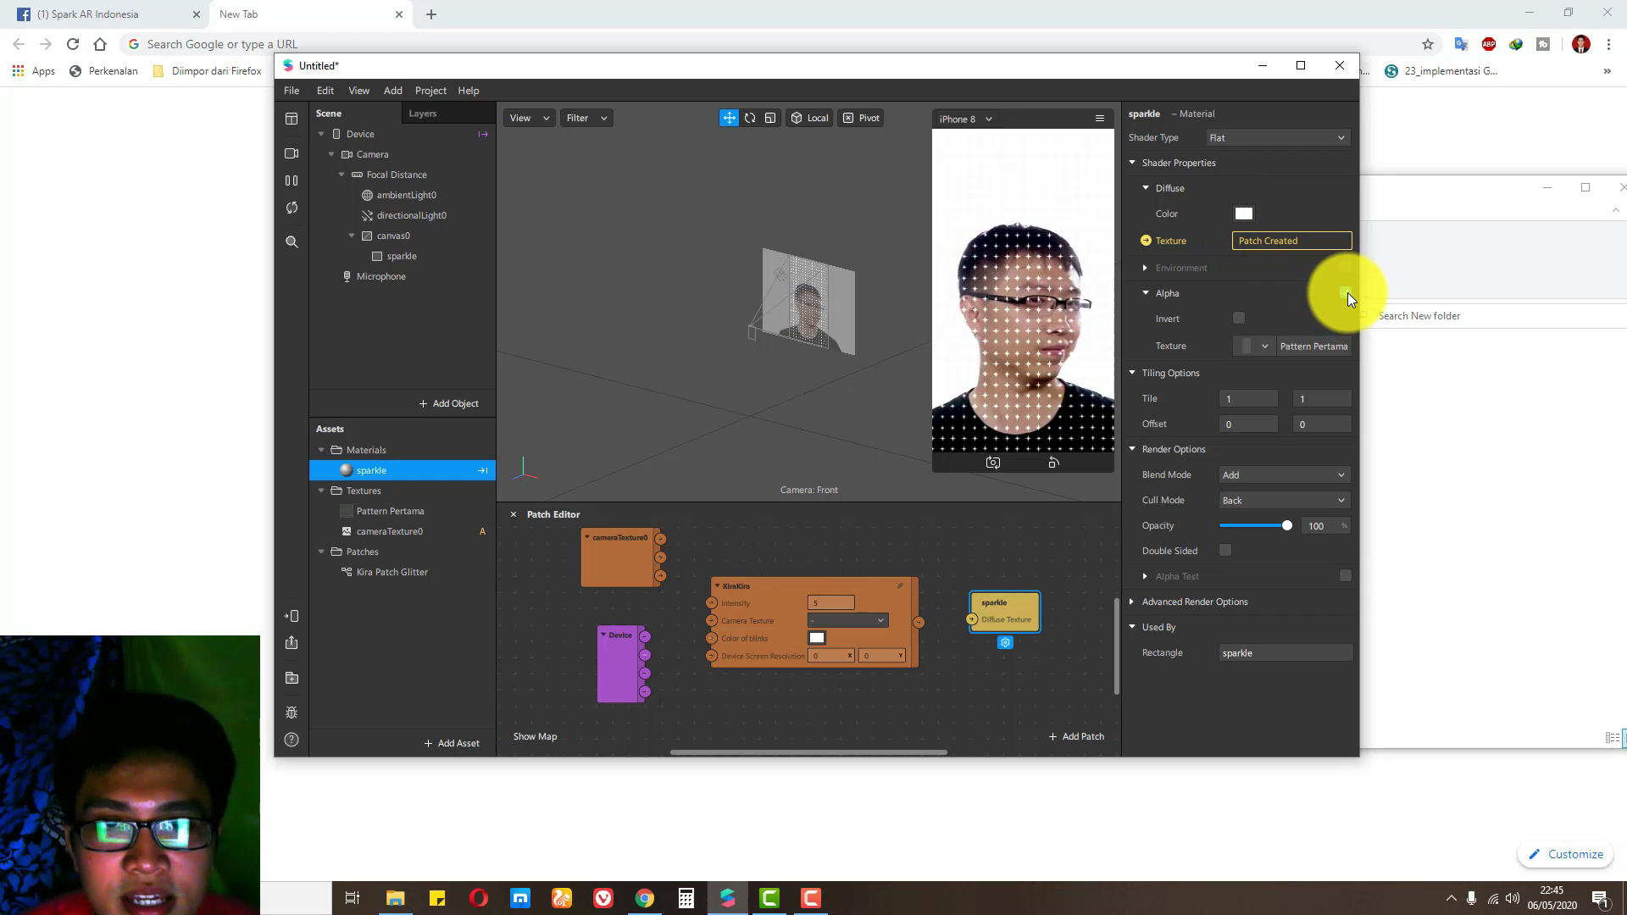
click(1346, 292)
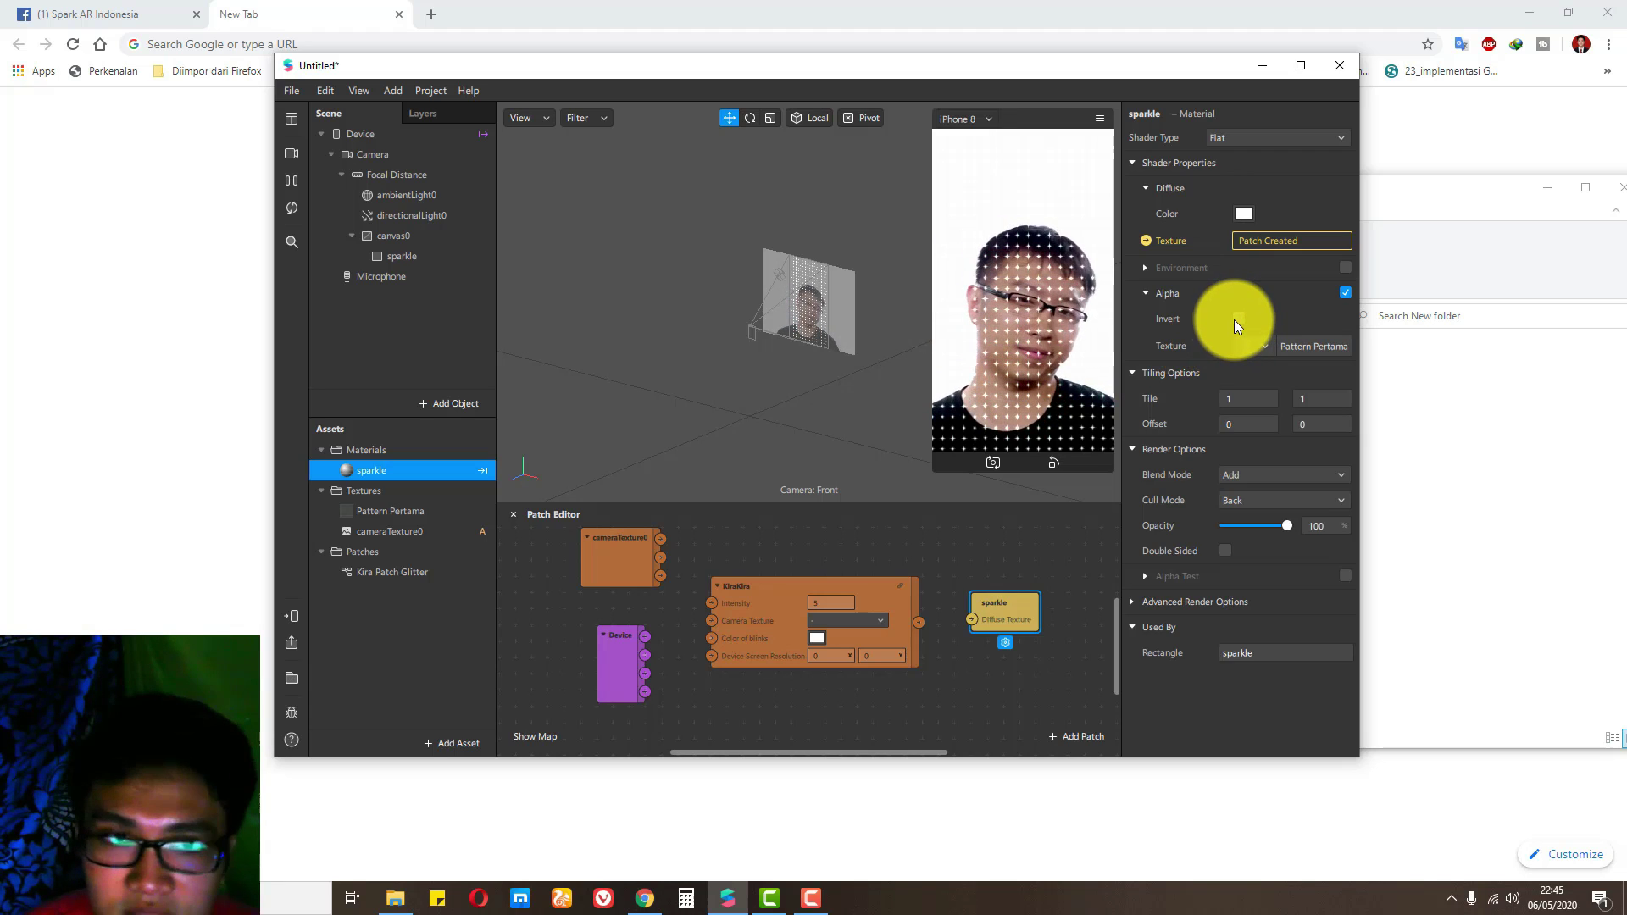
click(1267, 348)
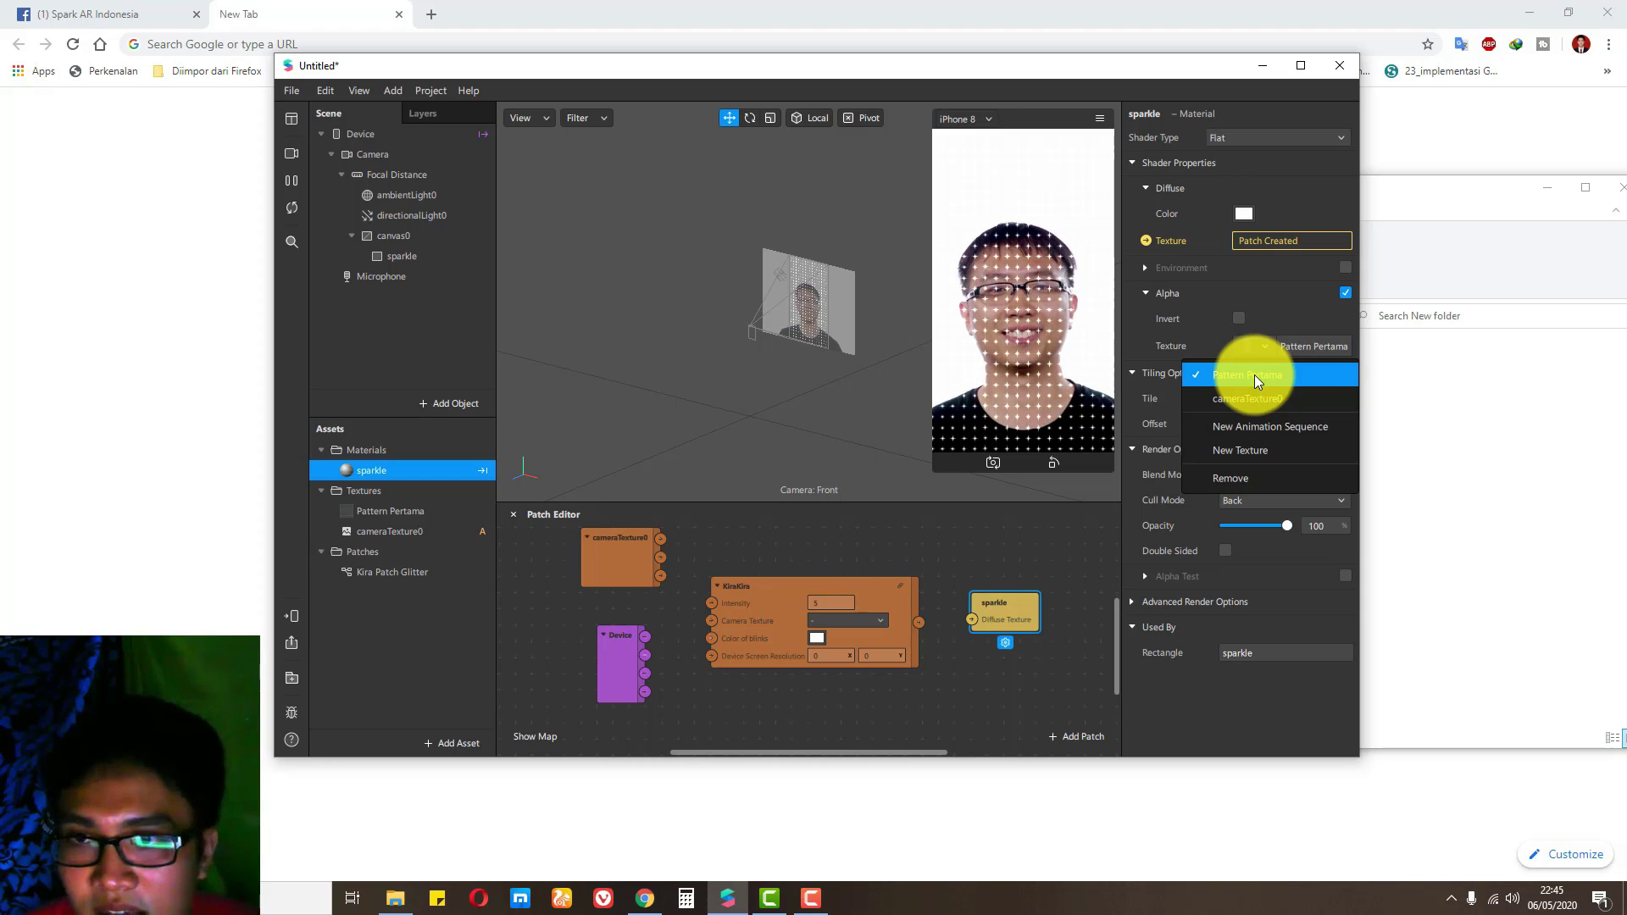
click(1254, 375)
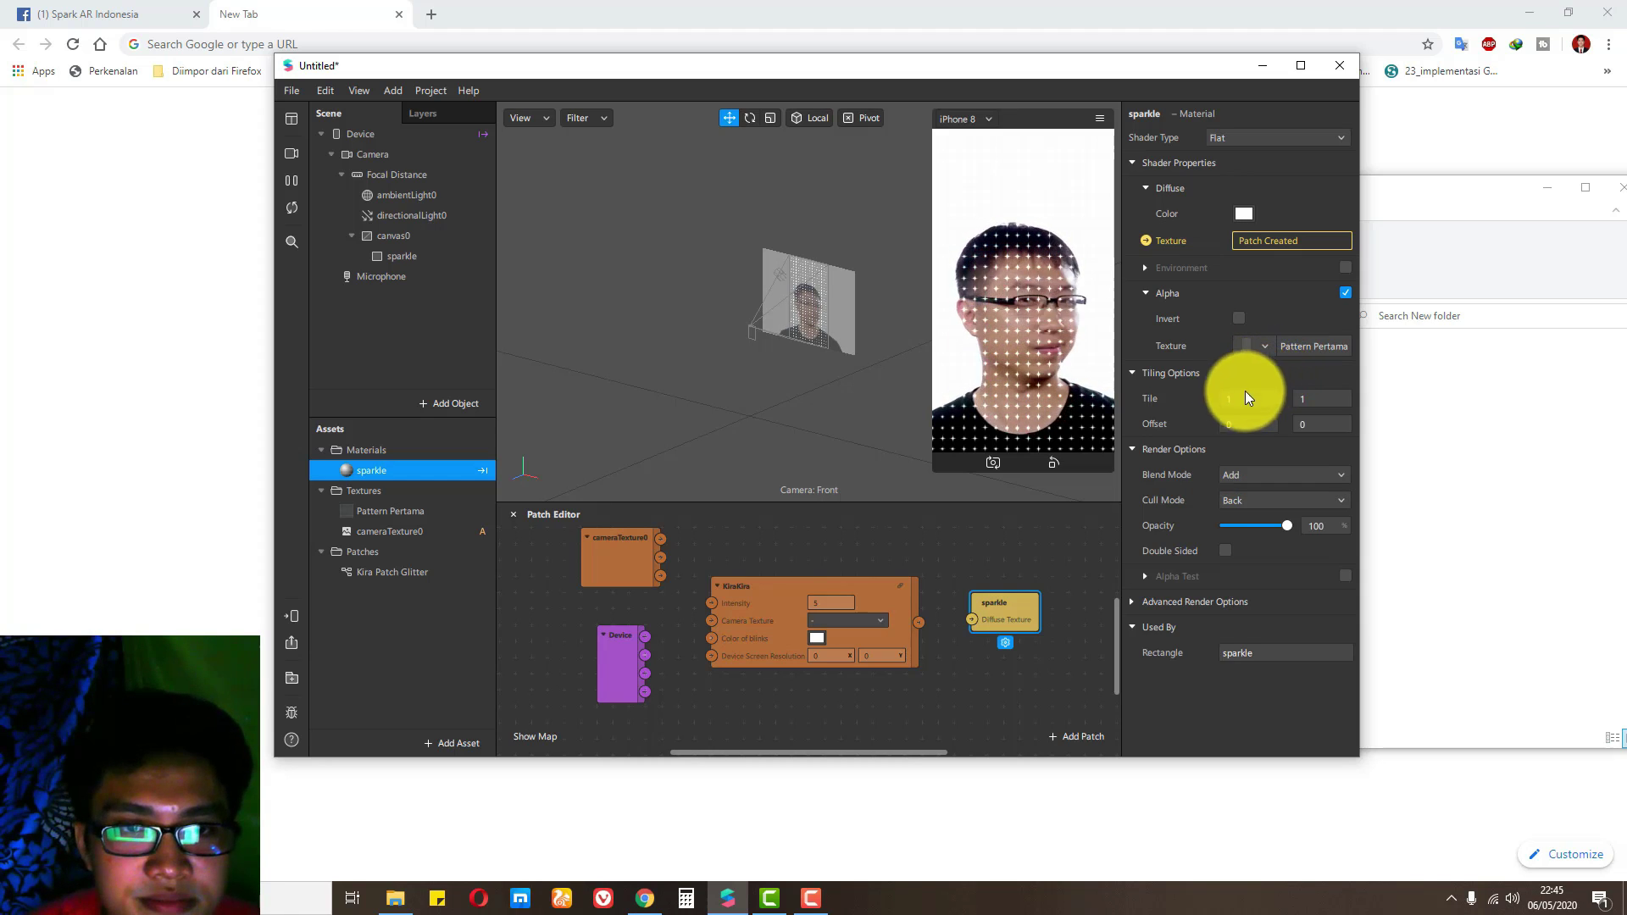
Step: Review the sparkle material's blend mode options, keeping Add, and set its opacity to 89%
click(1273, 478)
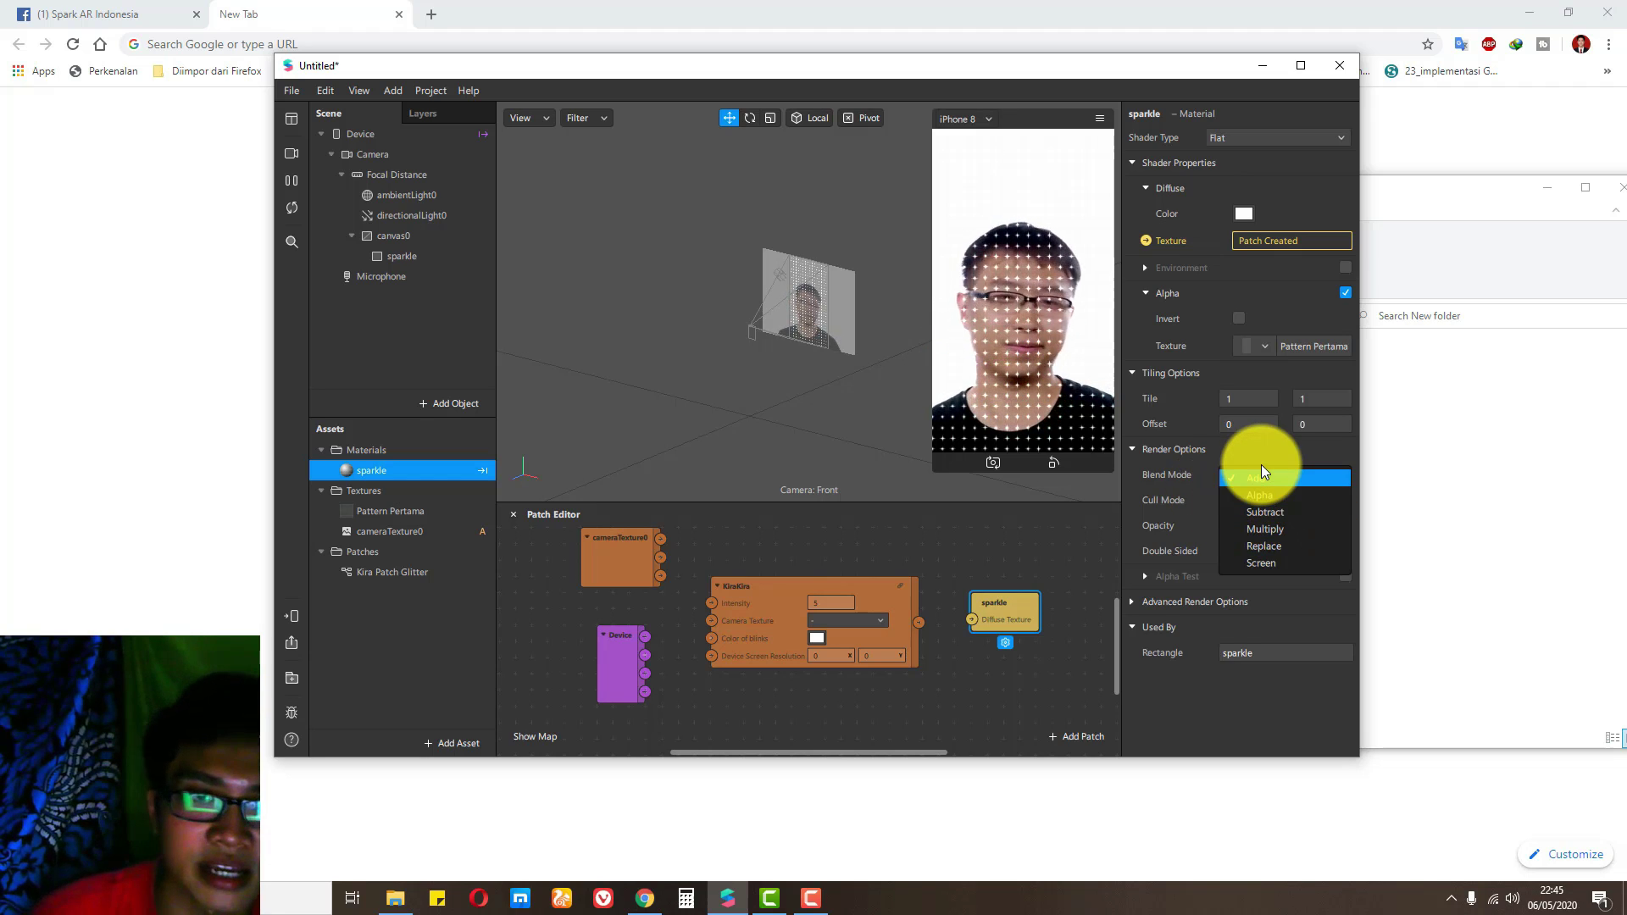
click(1270, 453)
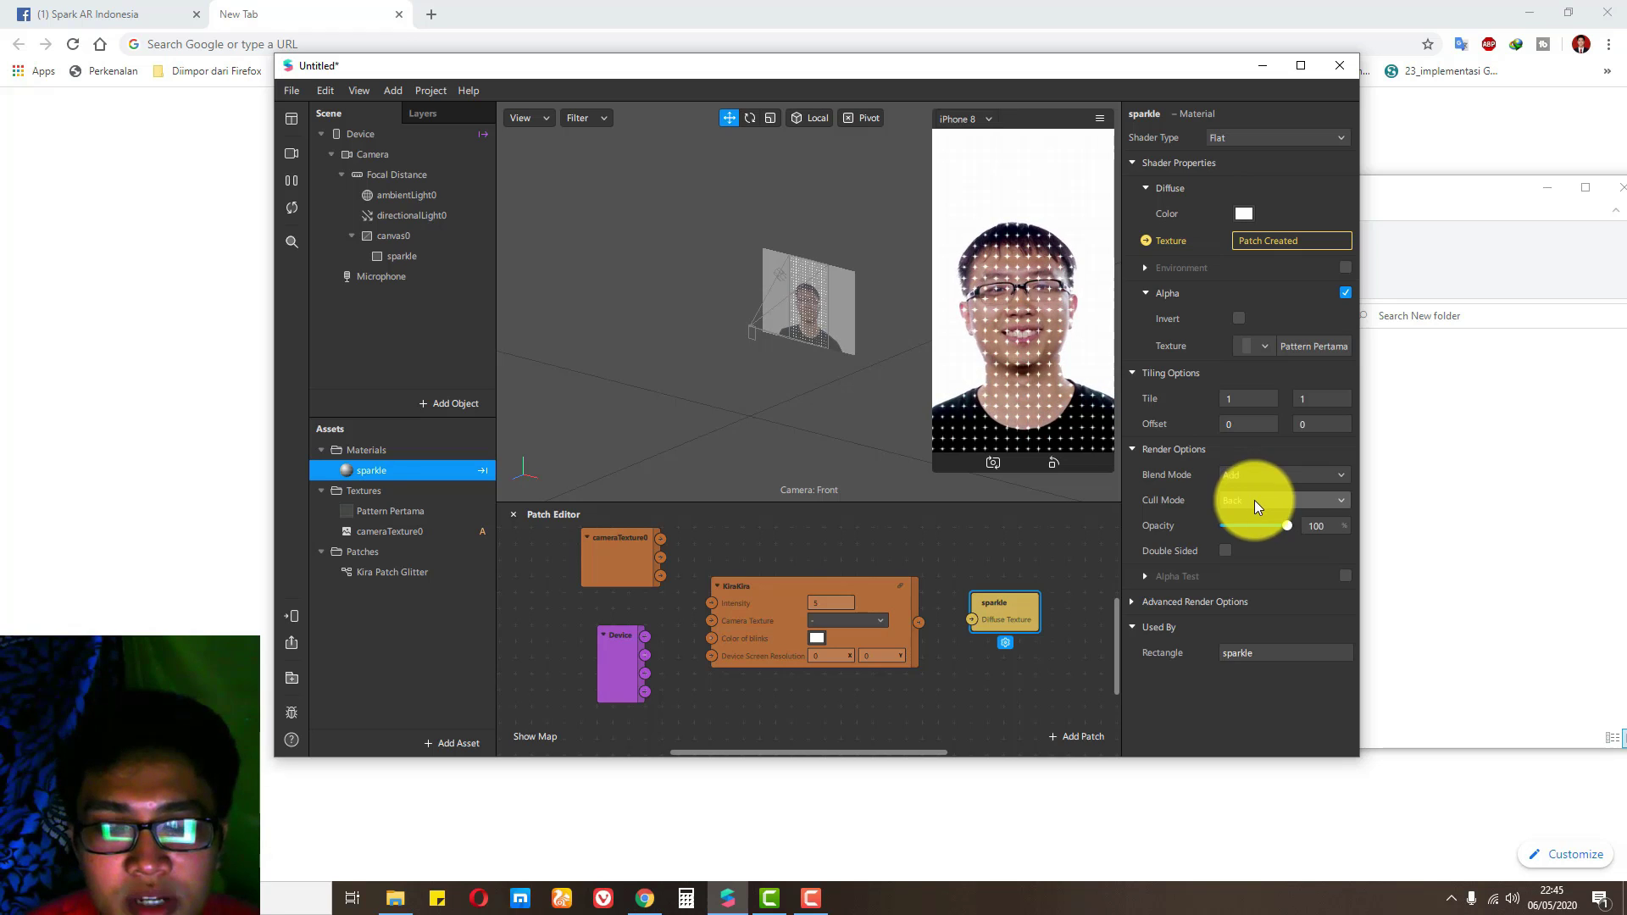
drag(1293, 535, 1280, 526)
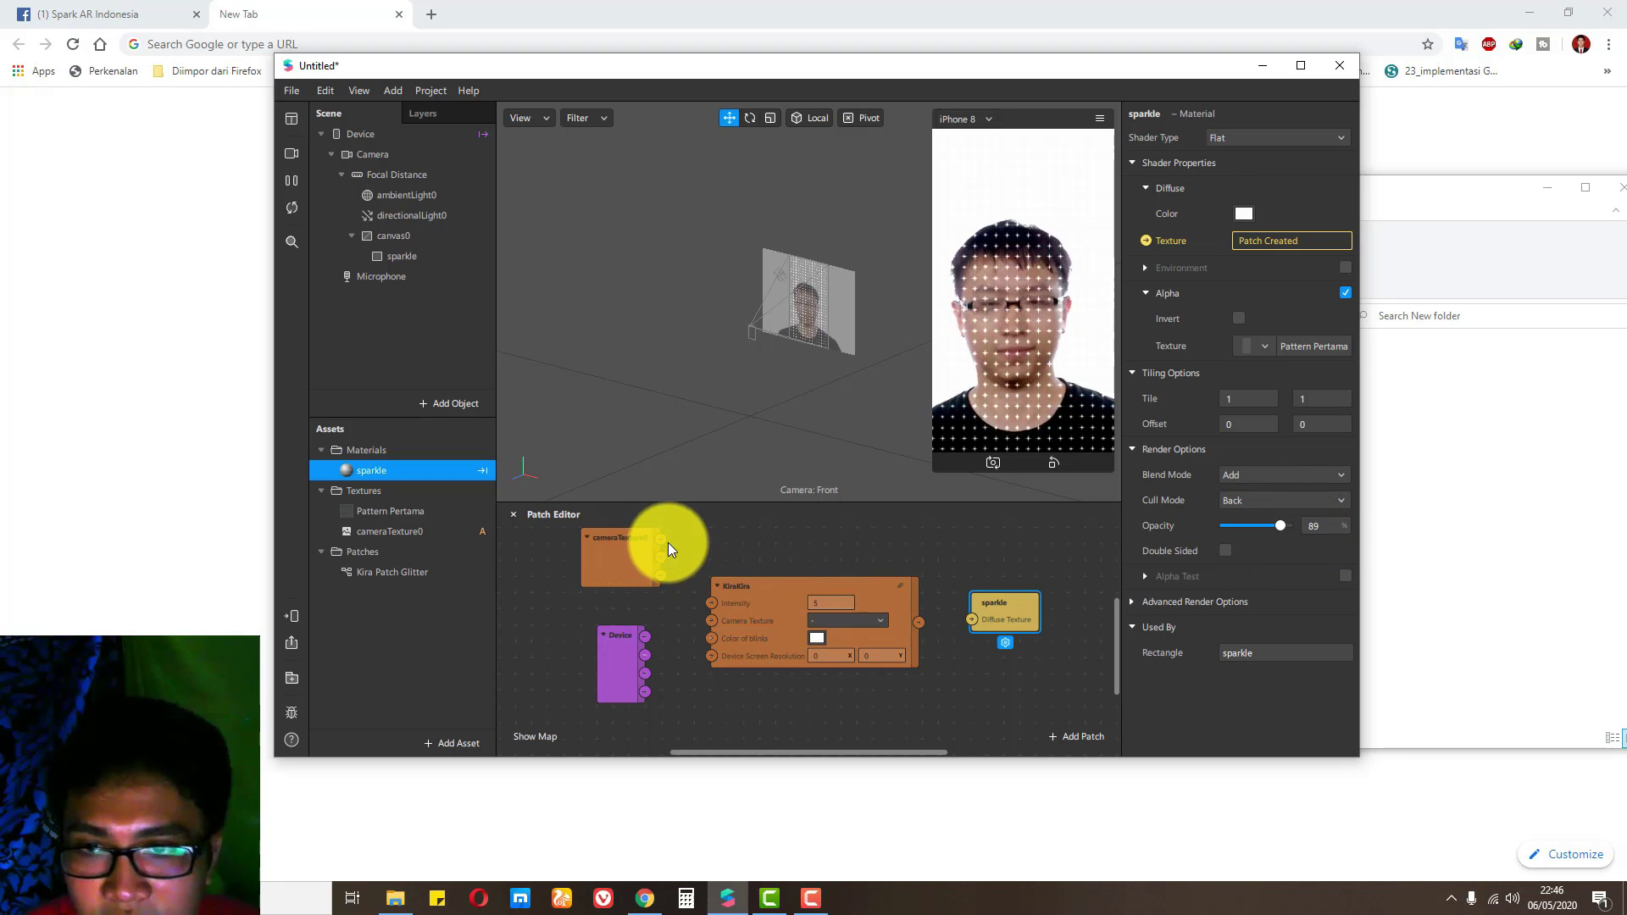
Step: Connect the camera texture's RGBA and the device's screen size to KiraKira, and its output to the sparkle diffuse texture
click(744, 537)
drag(662, 539, 712, 656)
drag(923, 624, 971, 619)
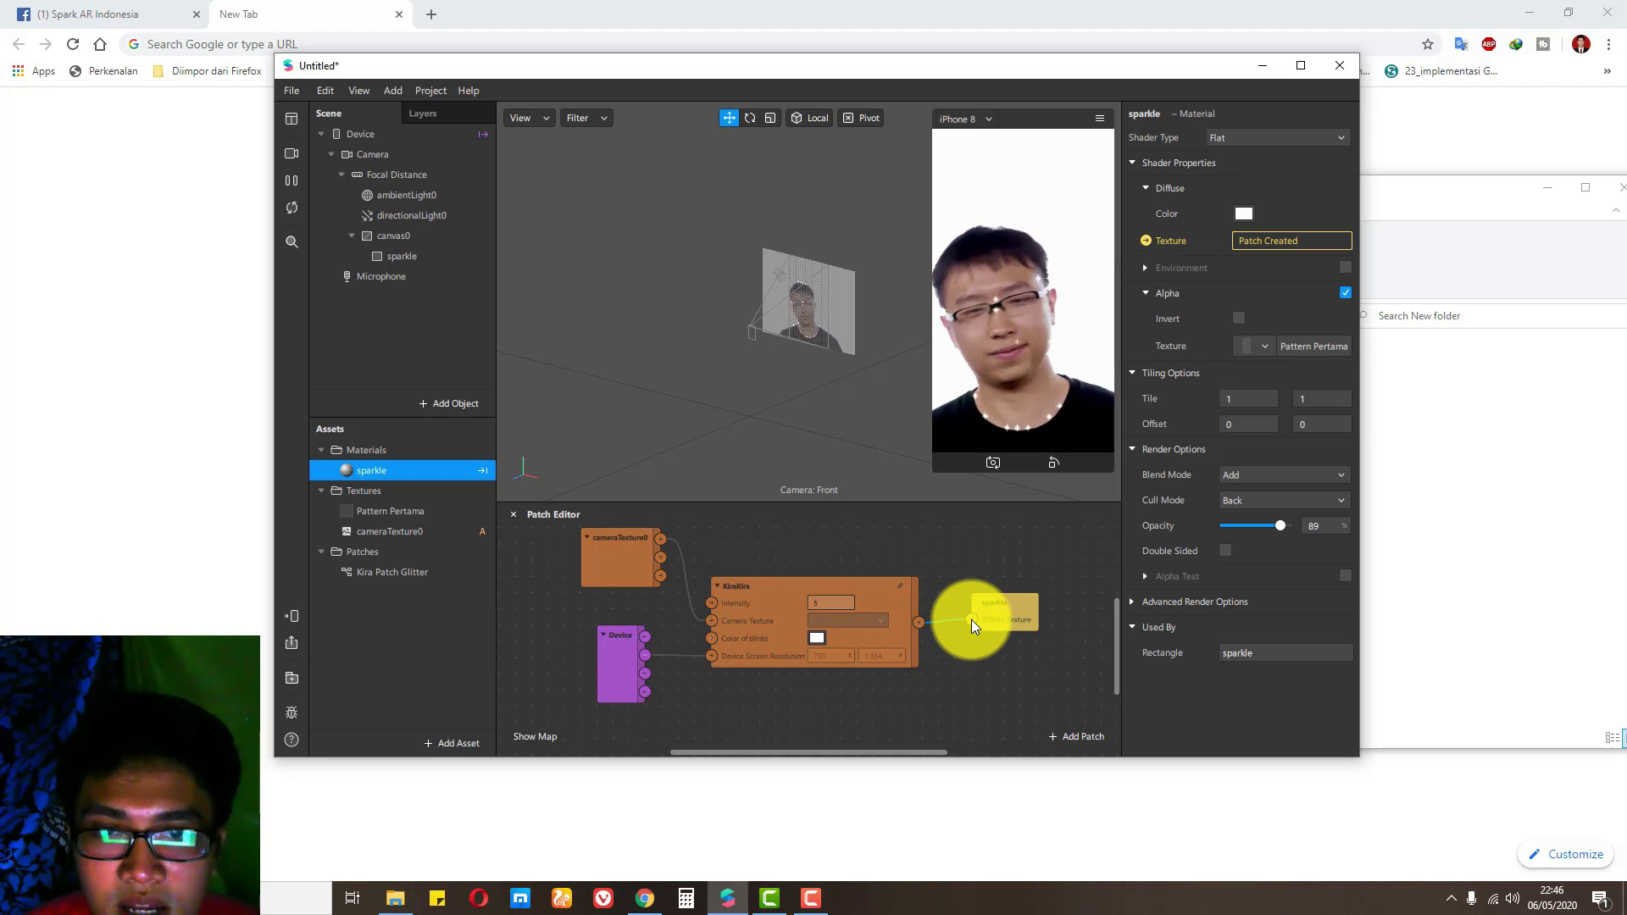
drag(934, 467, 726, 806)
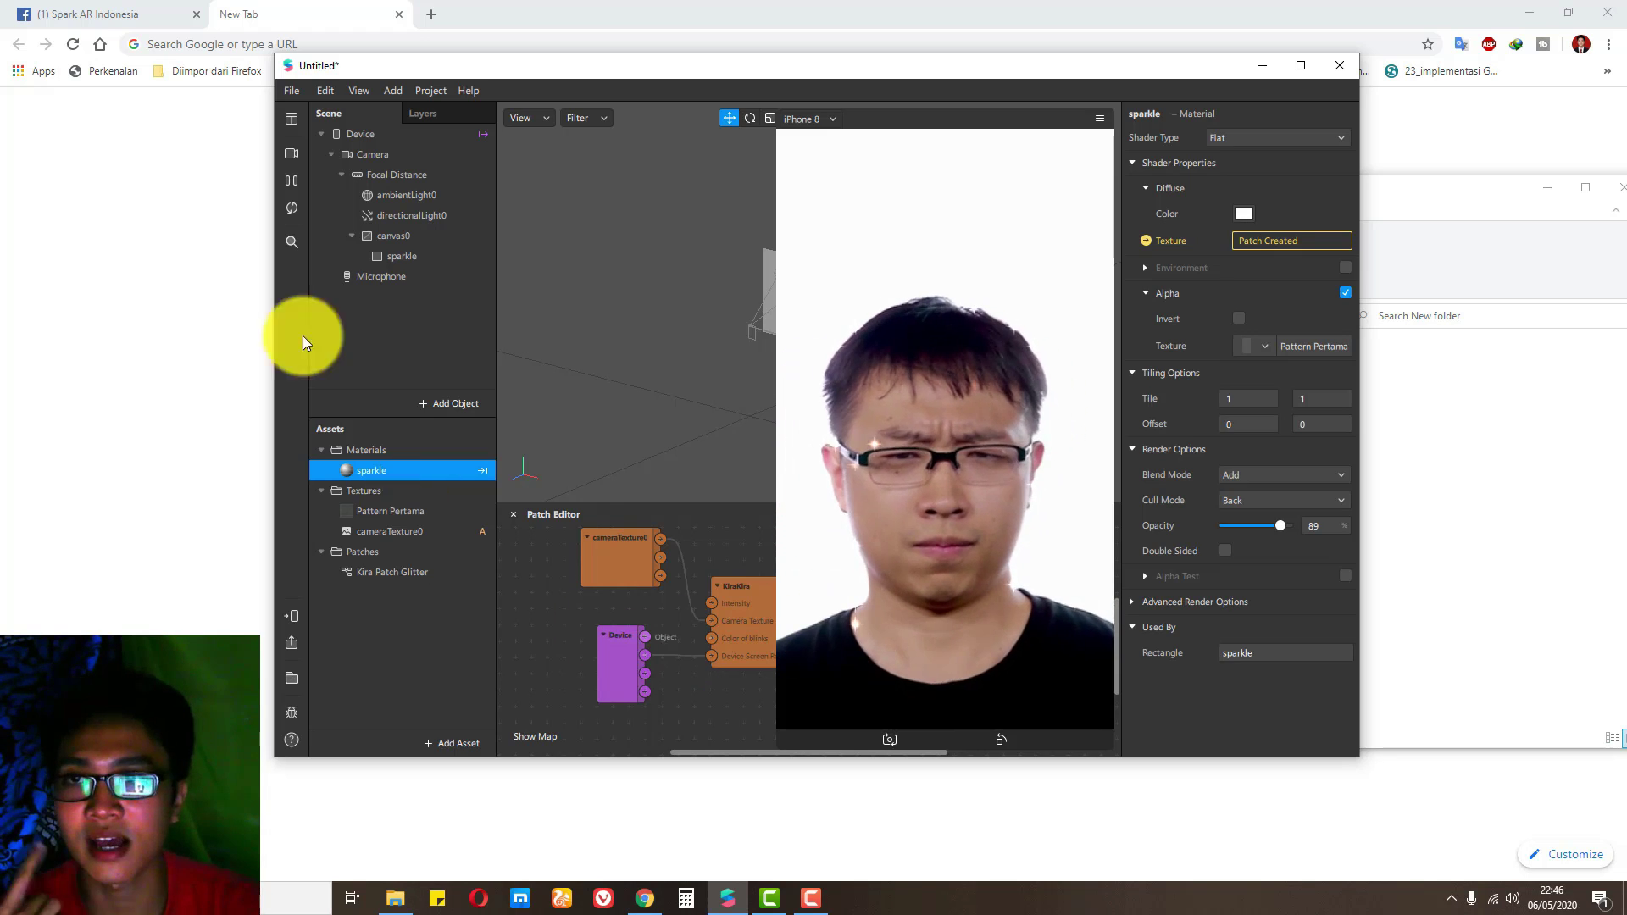
Step: Open the existing project "Effect 3 Tap Sparkle and Retouch(1)" and enlarge its window
click(293, 91)
click(332, 164)
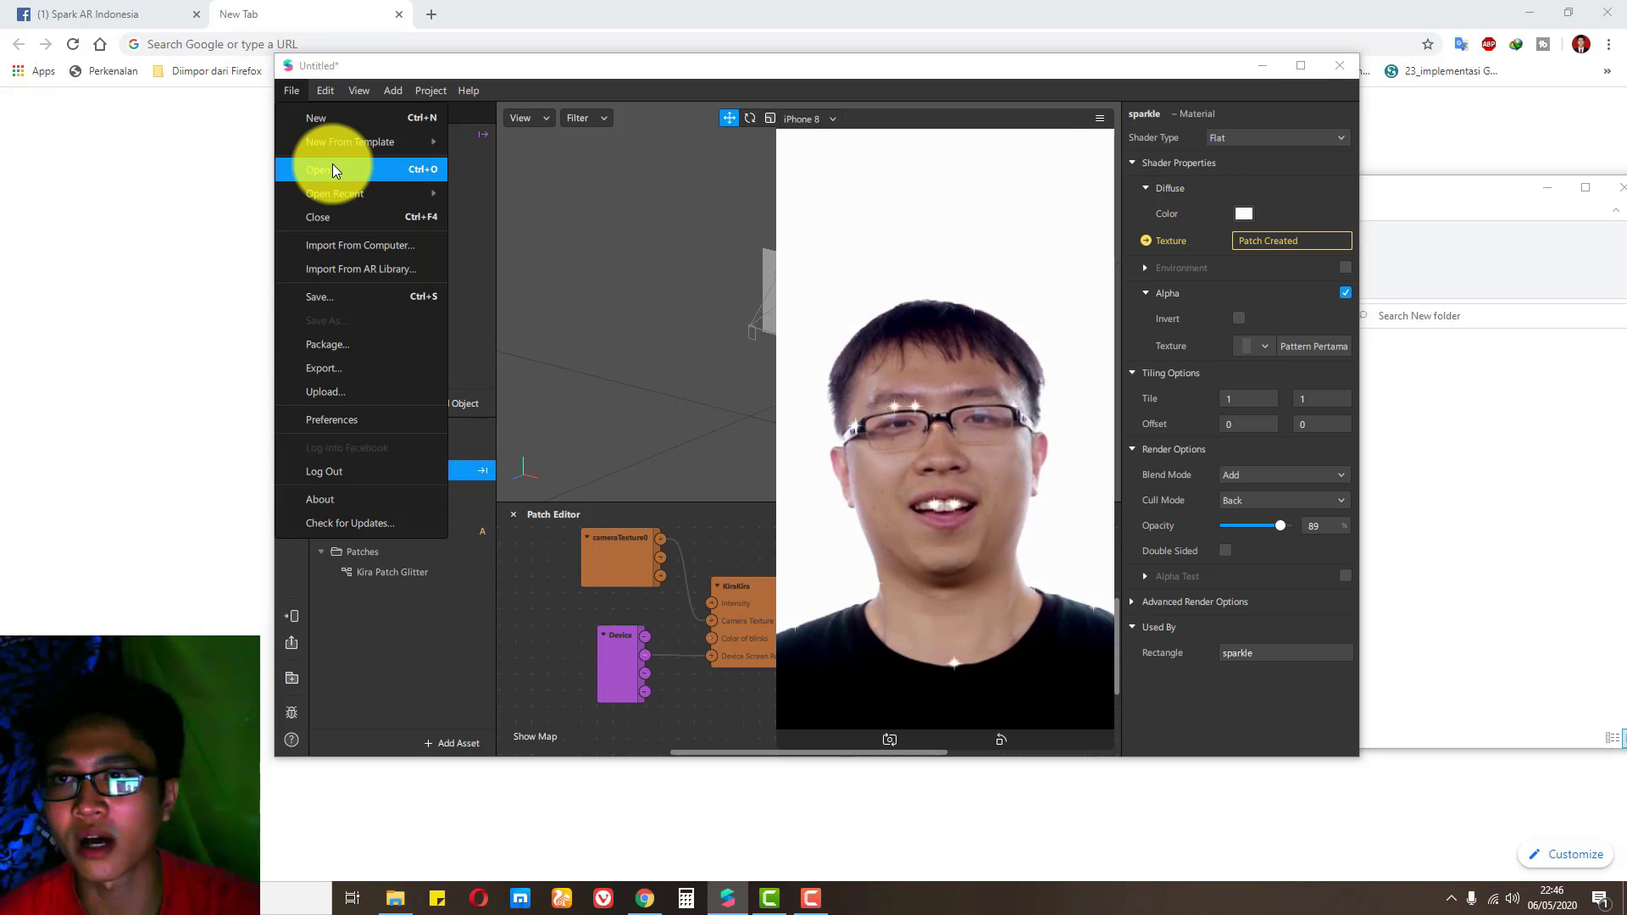
scroll(581, 363, down, 1)
double_click(644, 379)
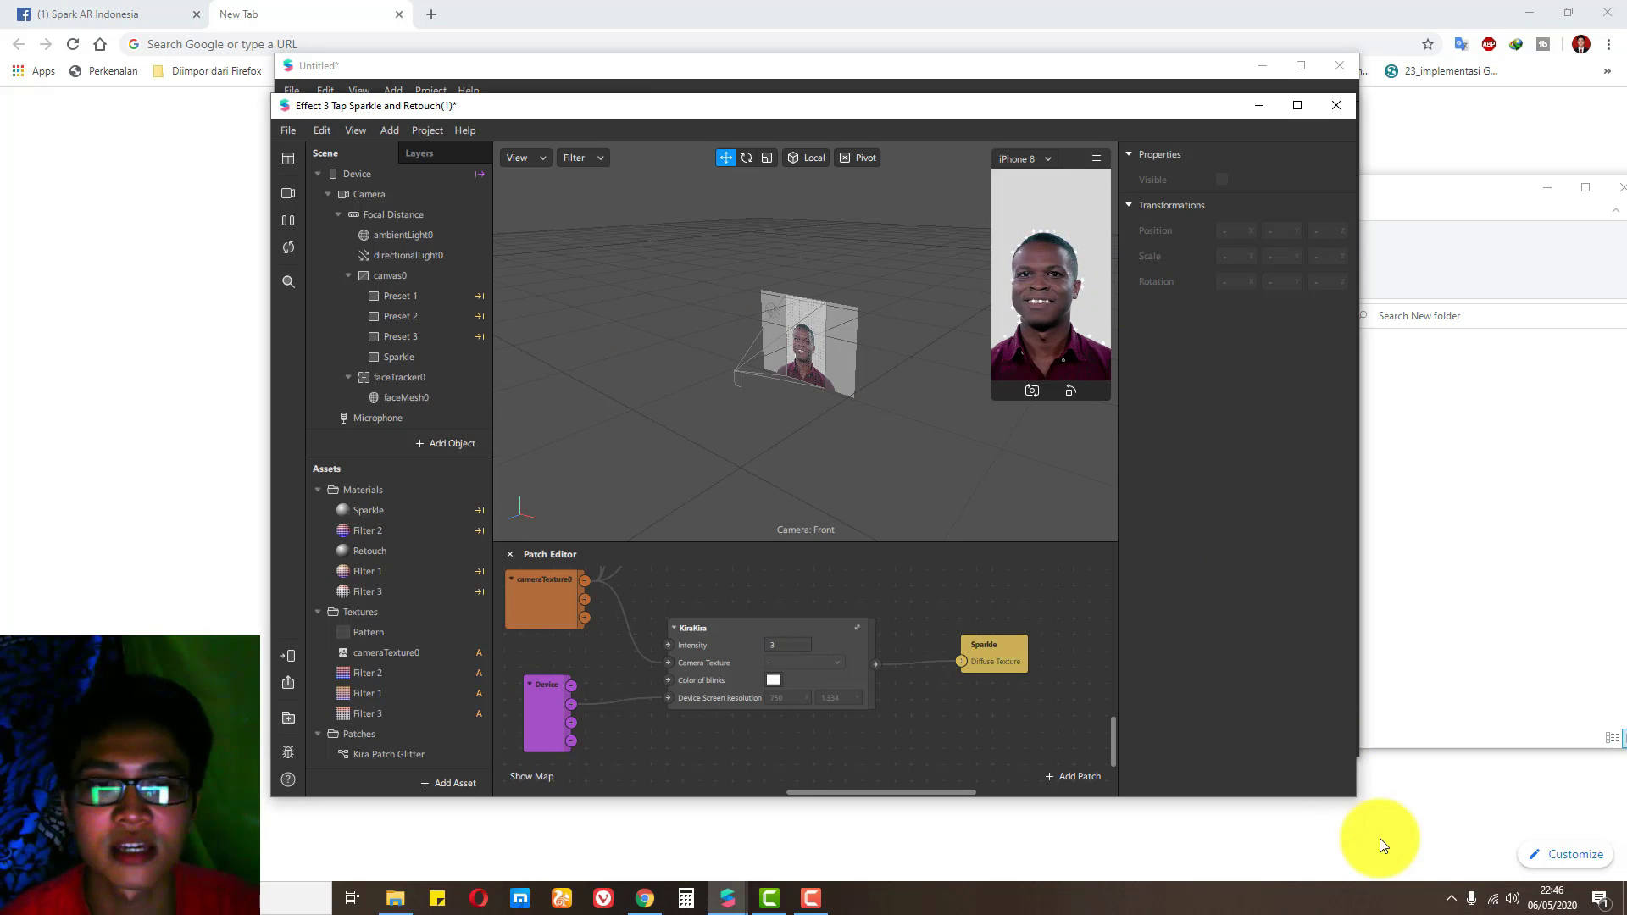
drag(1355, 796, 1483, 912)
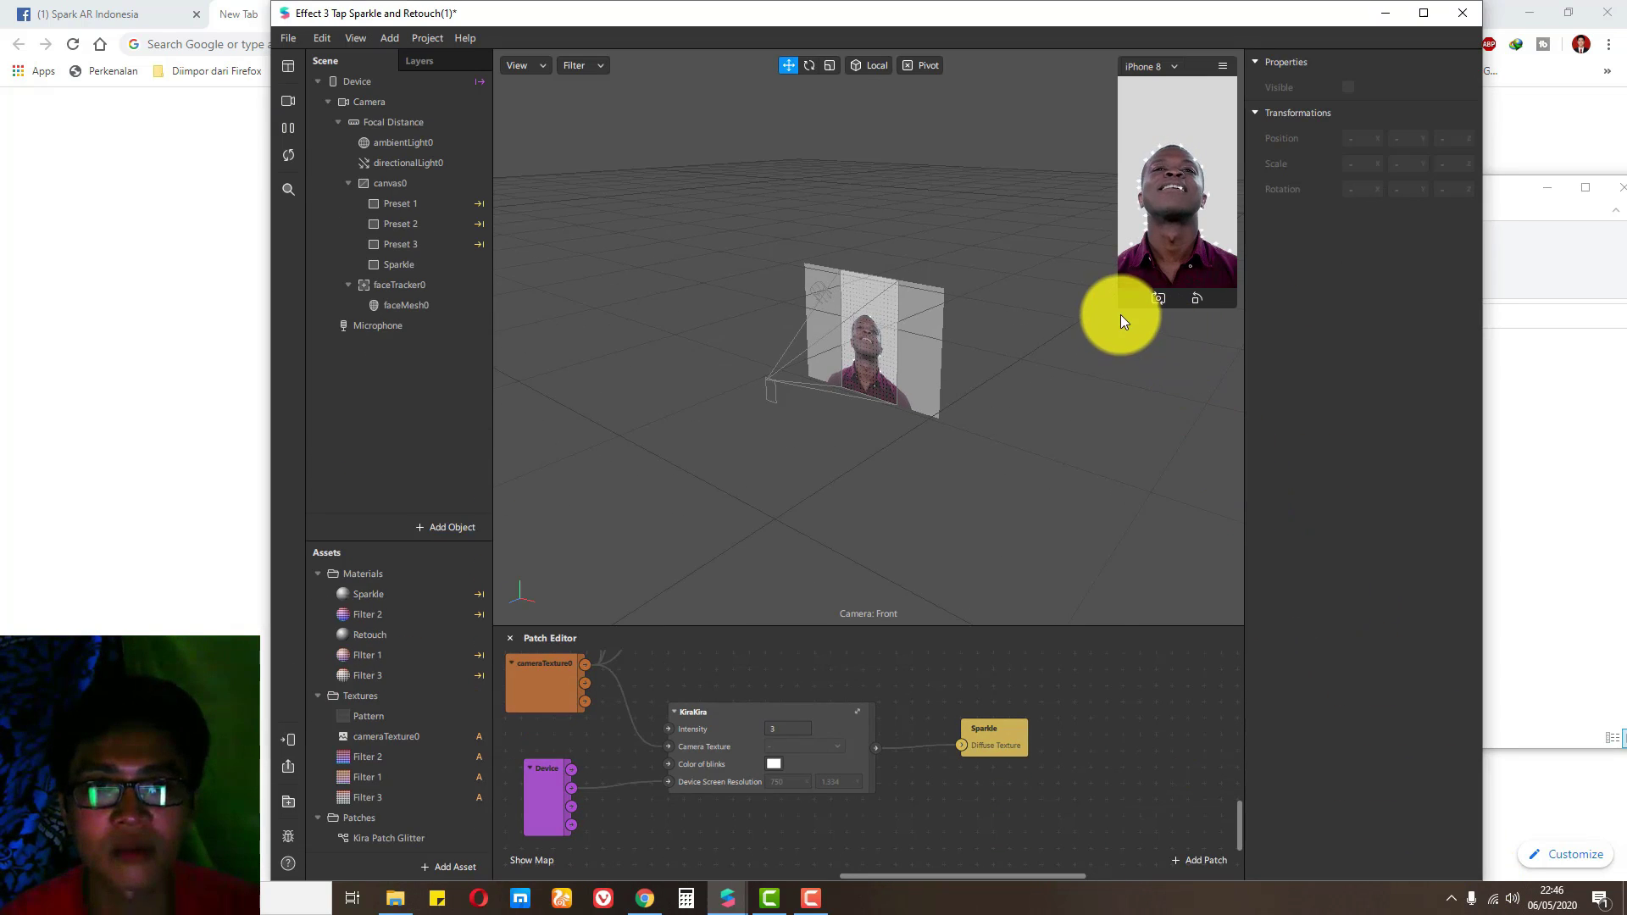
Step: Enlarge the preview, switch the simulation video to the man with glasses, and test the effect with simulated touch
drag(1119, 304, 834, 750)
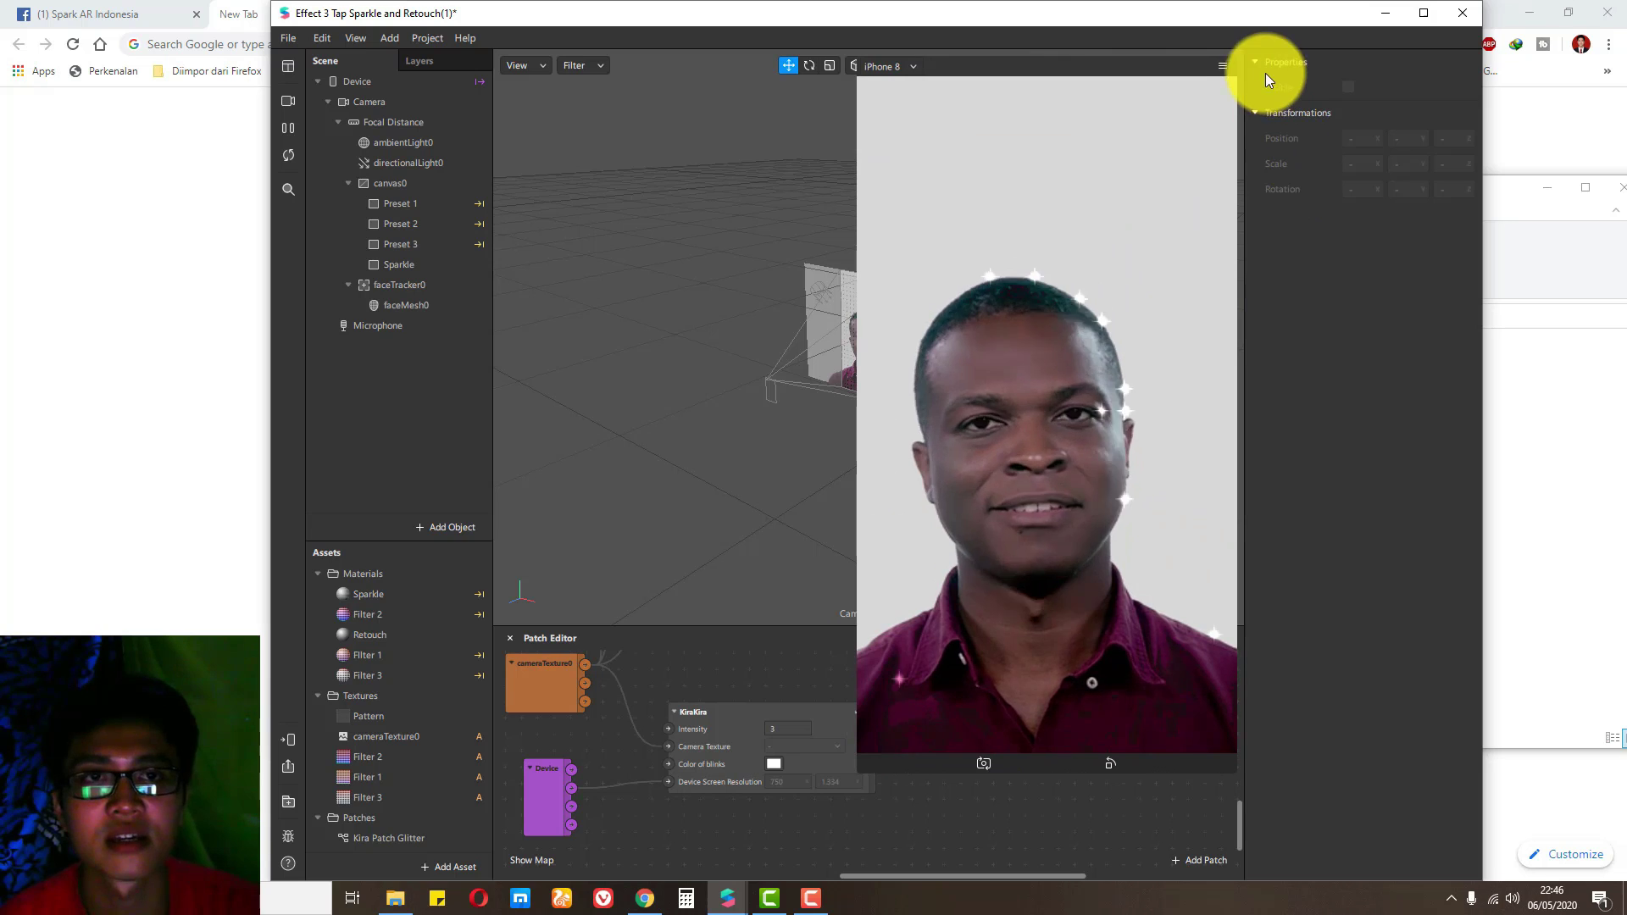
click(1226, 65)
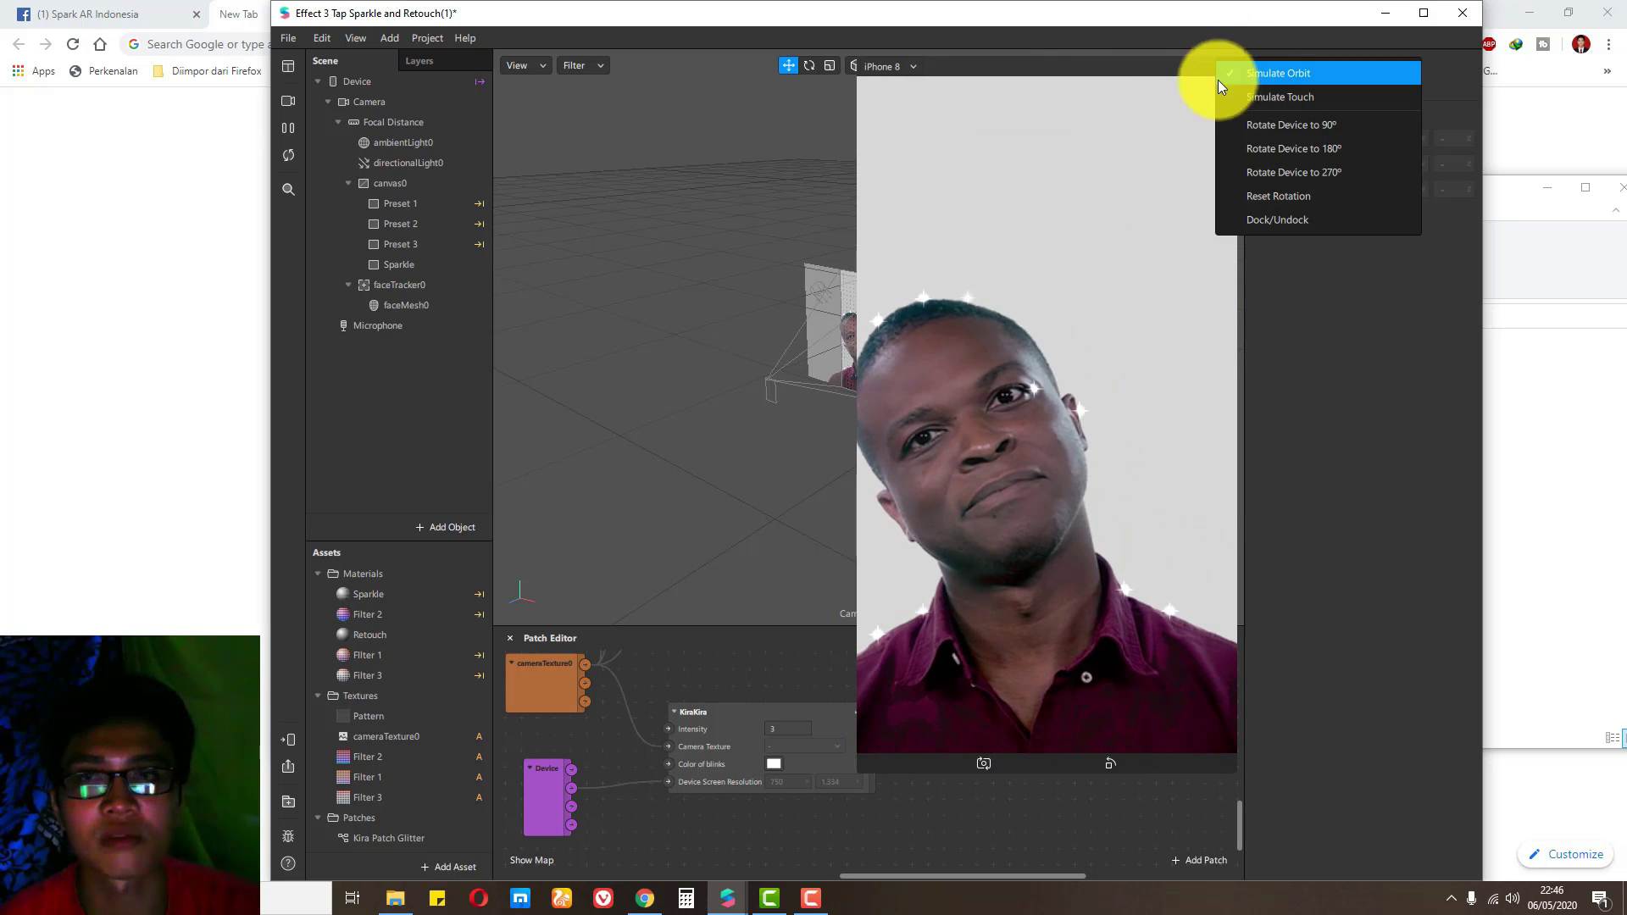
click(288, 101)
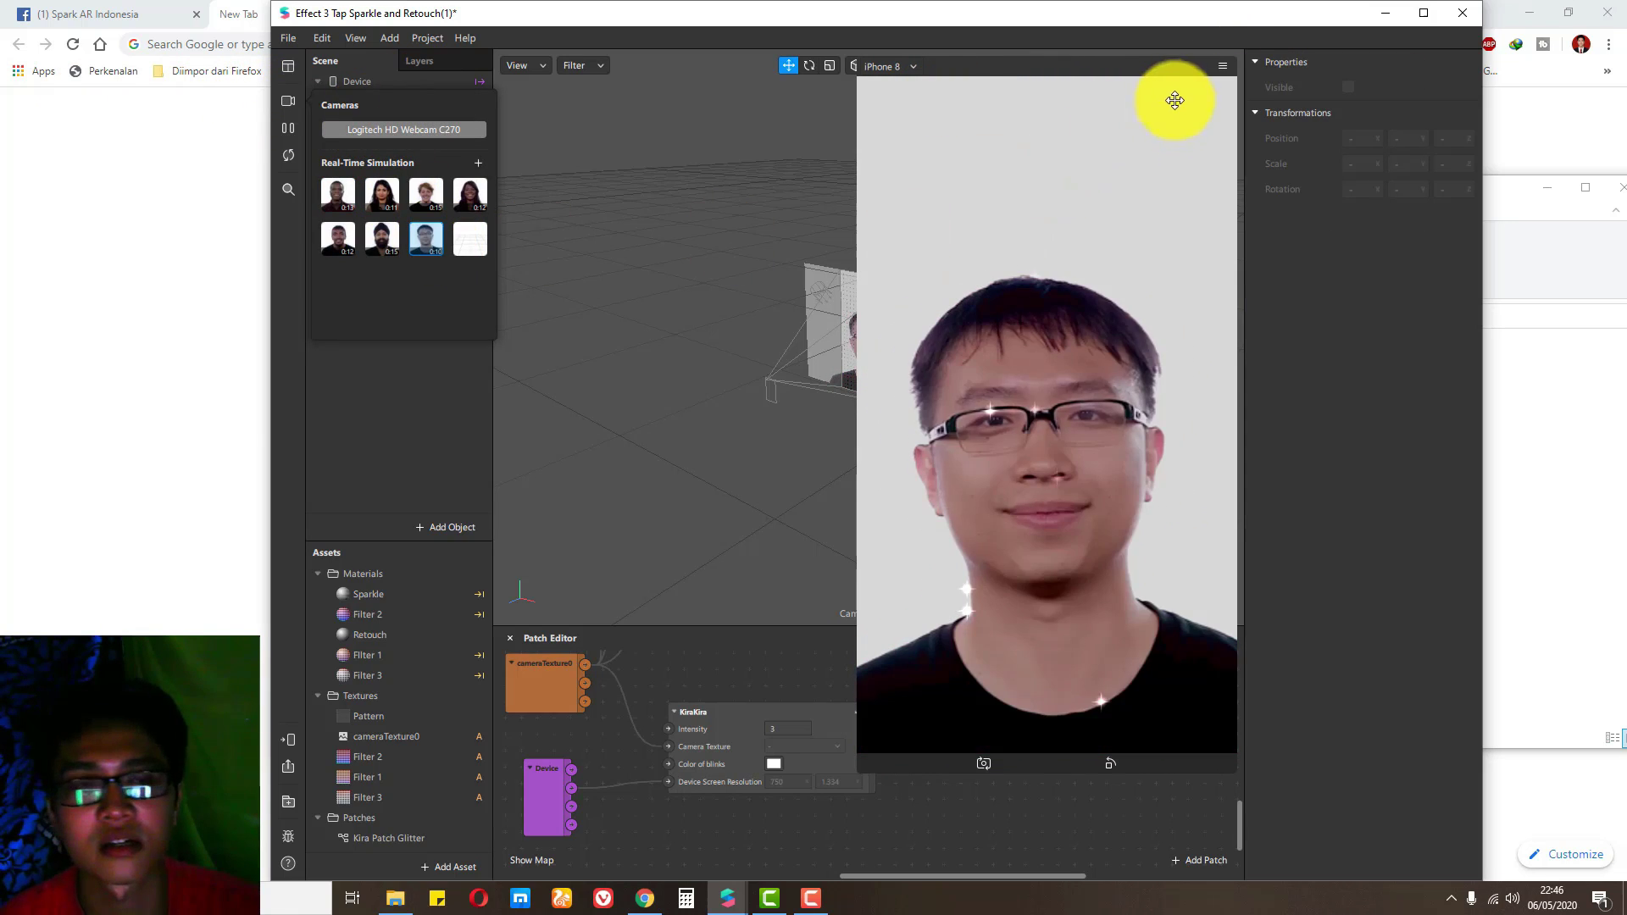
click(438, 409)
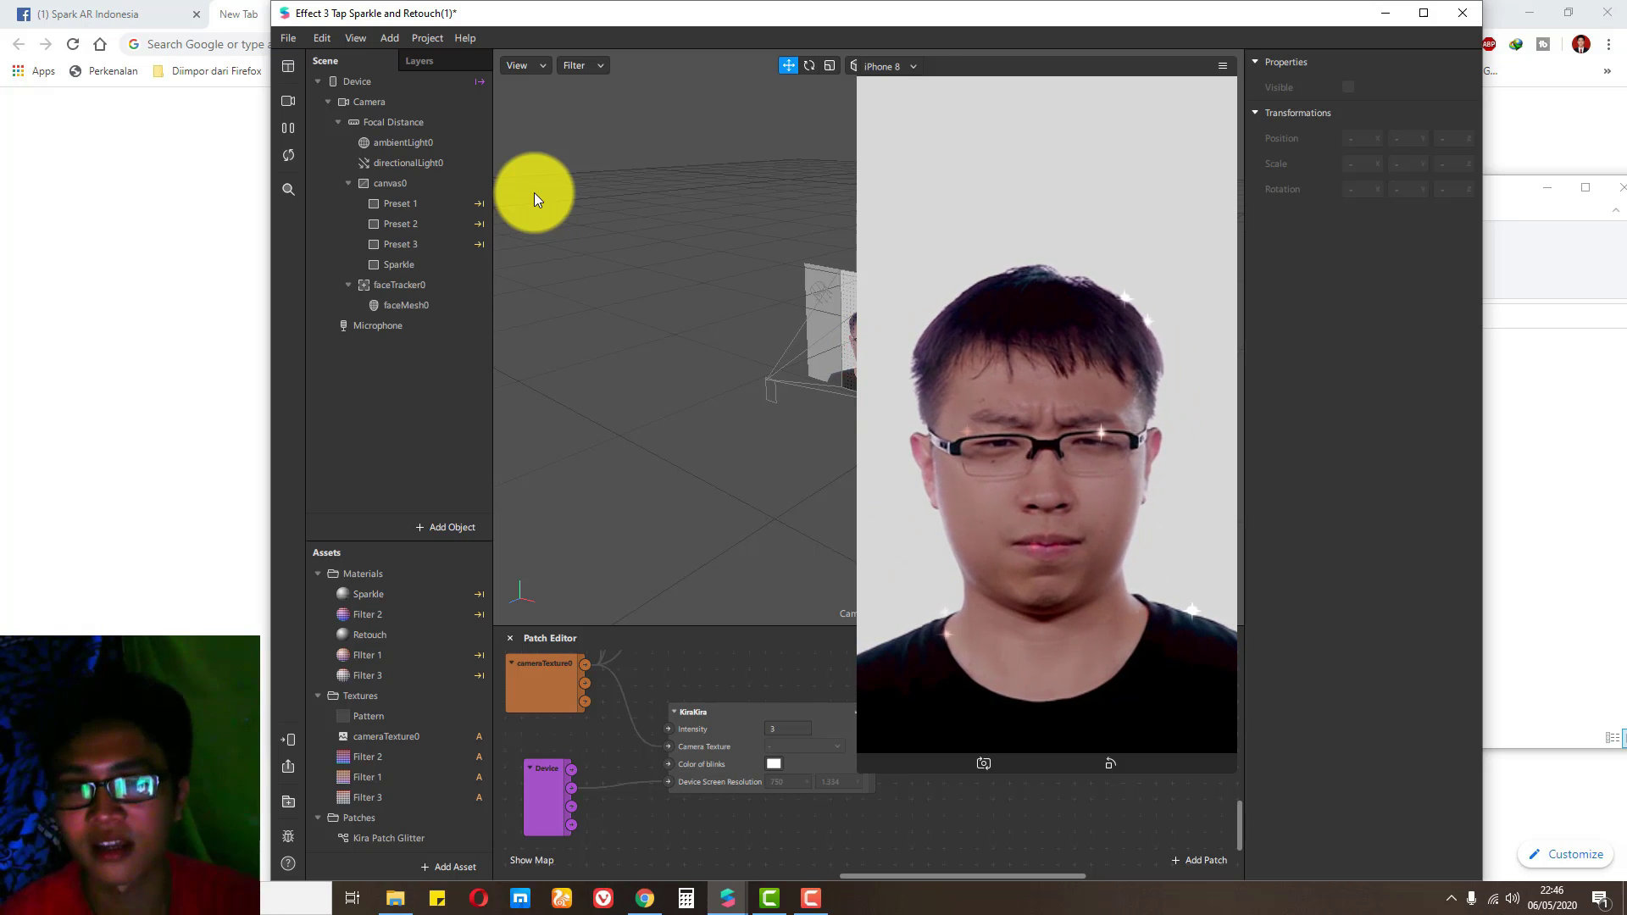
click(1220, 66)
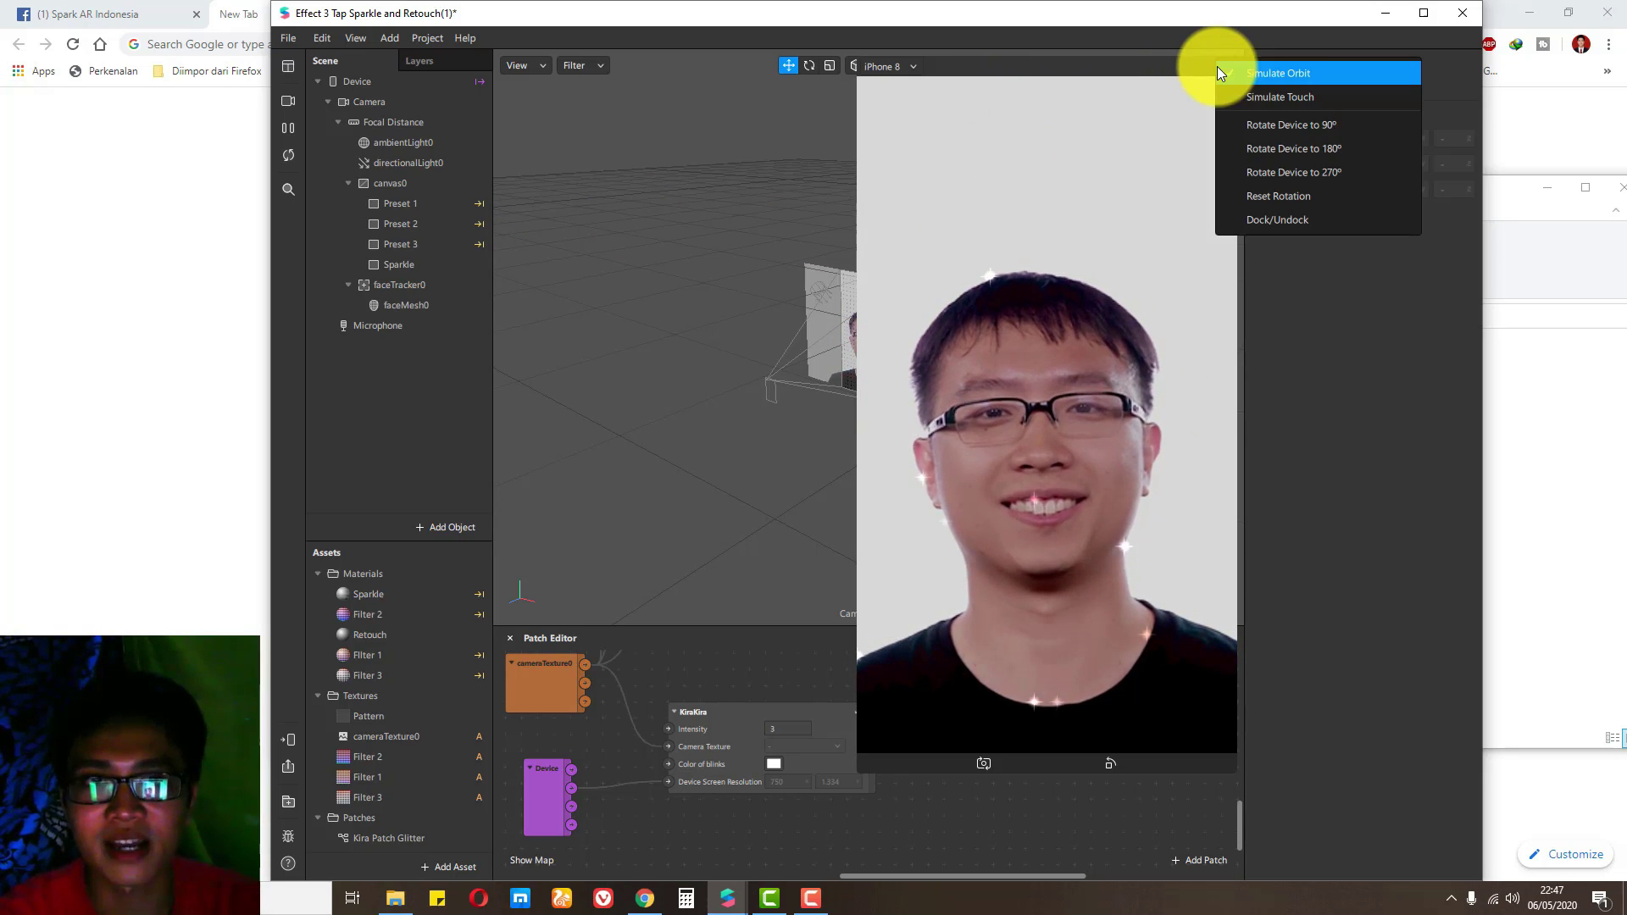
click(1162, 384)
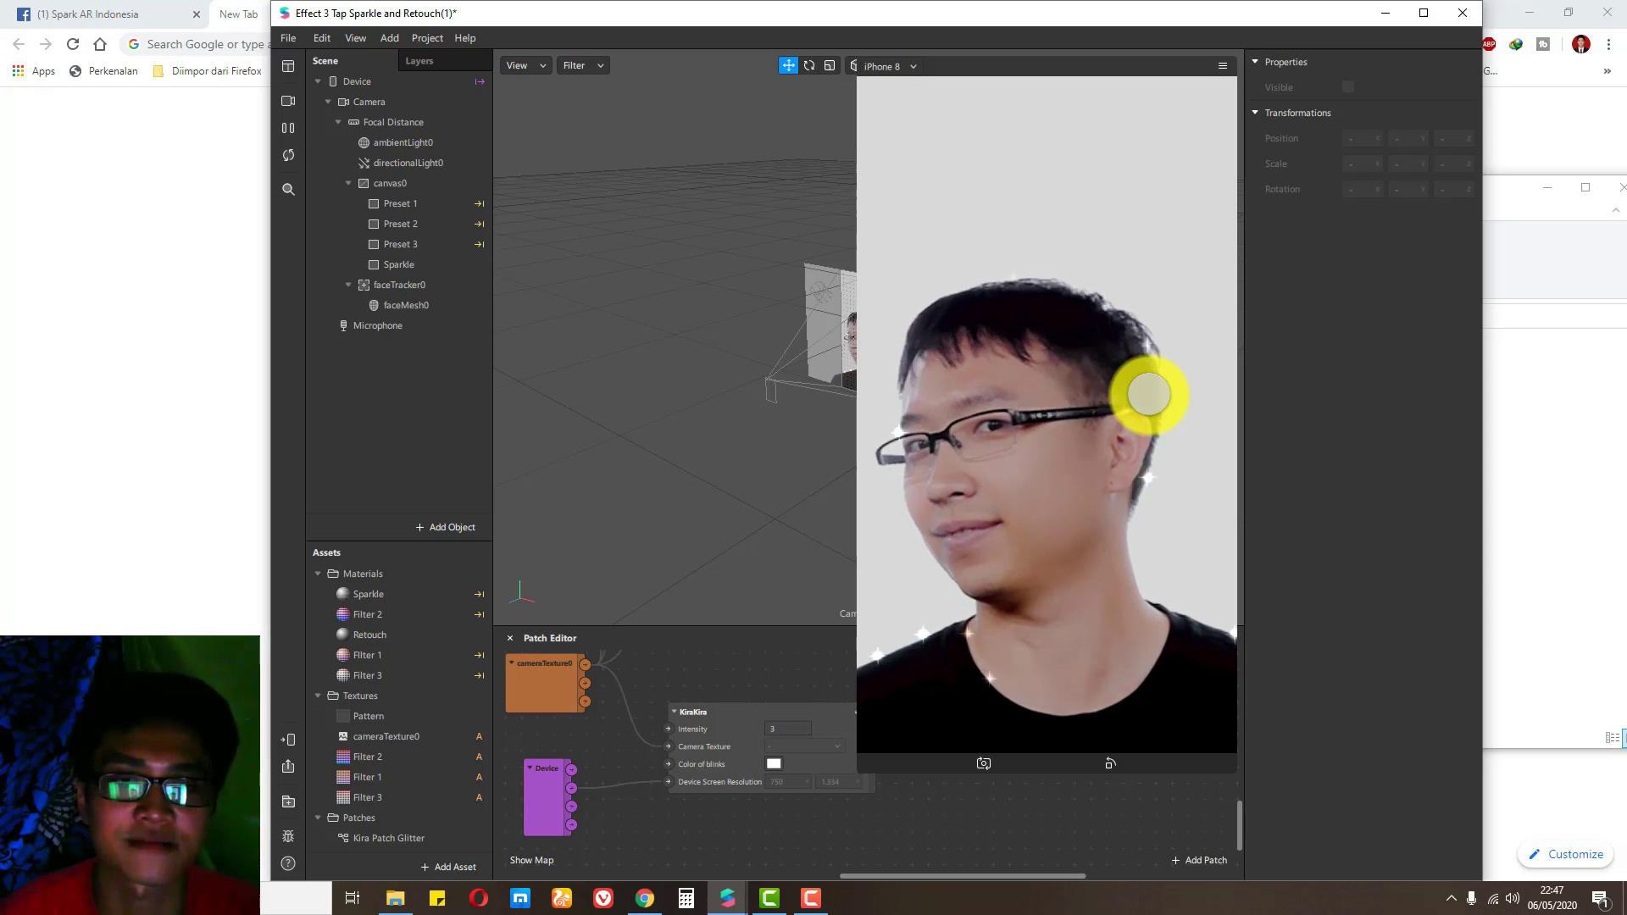
Step: Put the file explorer and the sample project's window away, return to the Untitled project and shrink its preview
click(1510, 212)
drag(1390, 207, 1537, 218)
click(1517, 222)
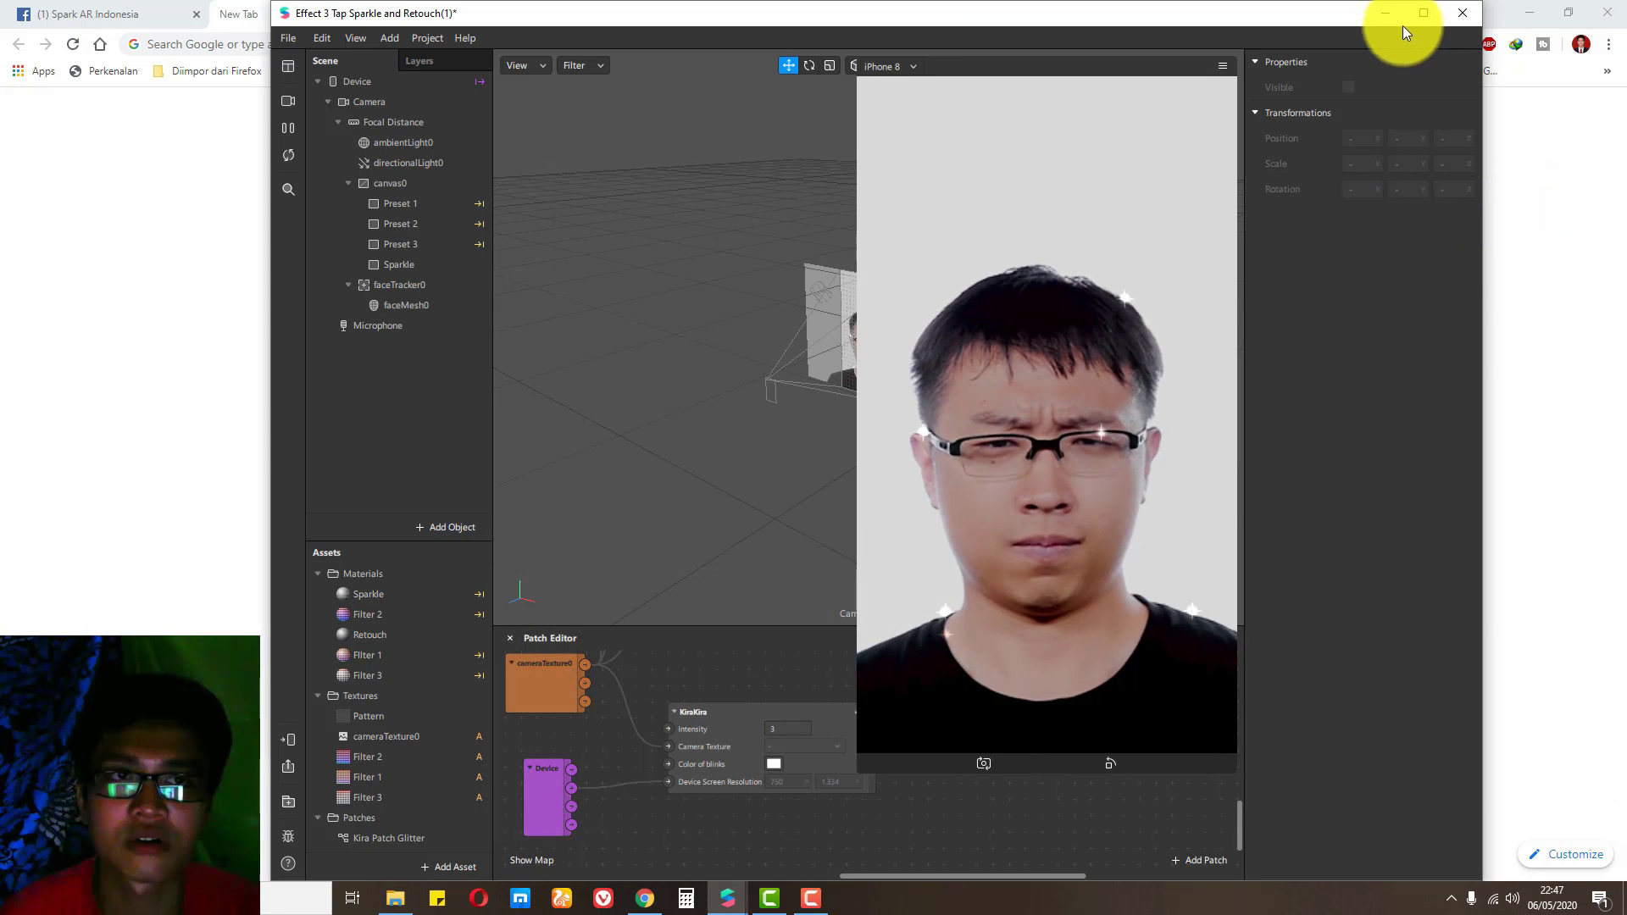
click(1399, 23)
drag(783, 742, 930, 476)
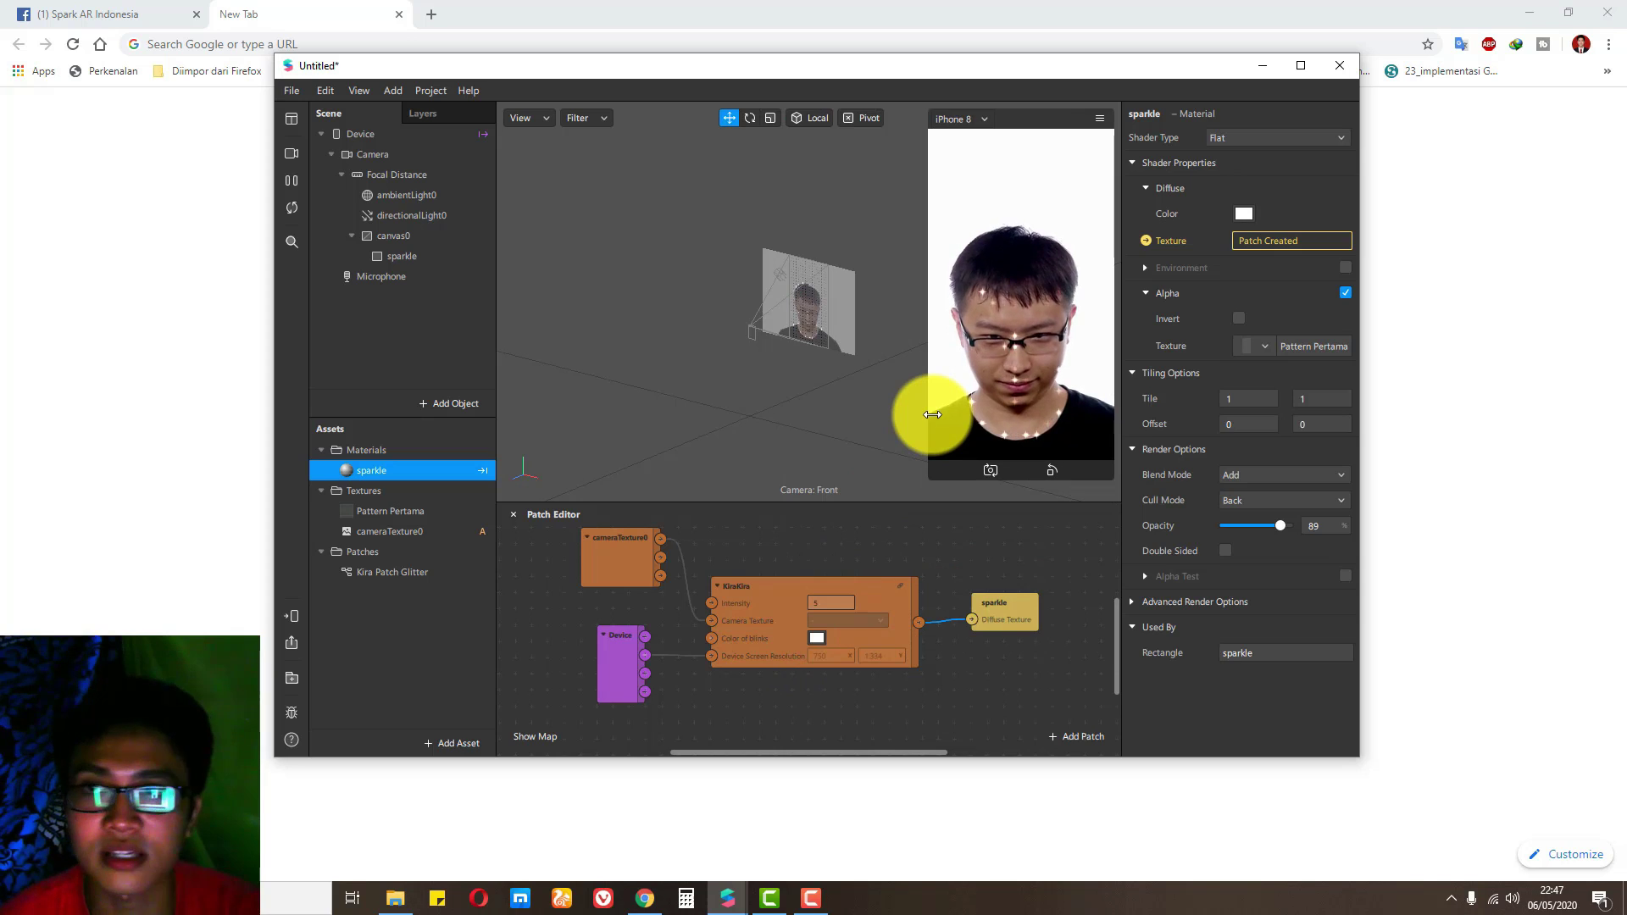
Step: Export the effect as an AR Studio Export file named "efek kira test" in the "edit utk spark ar" folder, without uploading it
click(291, 91)
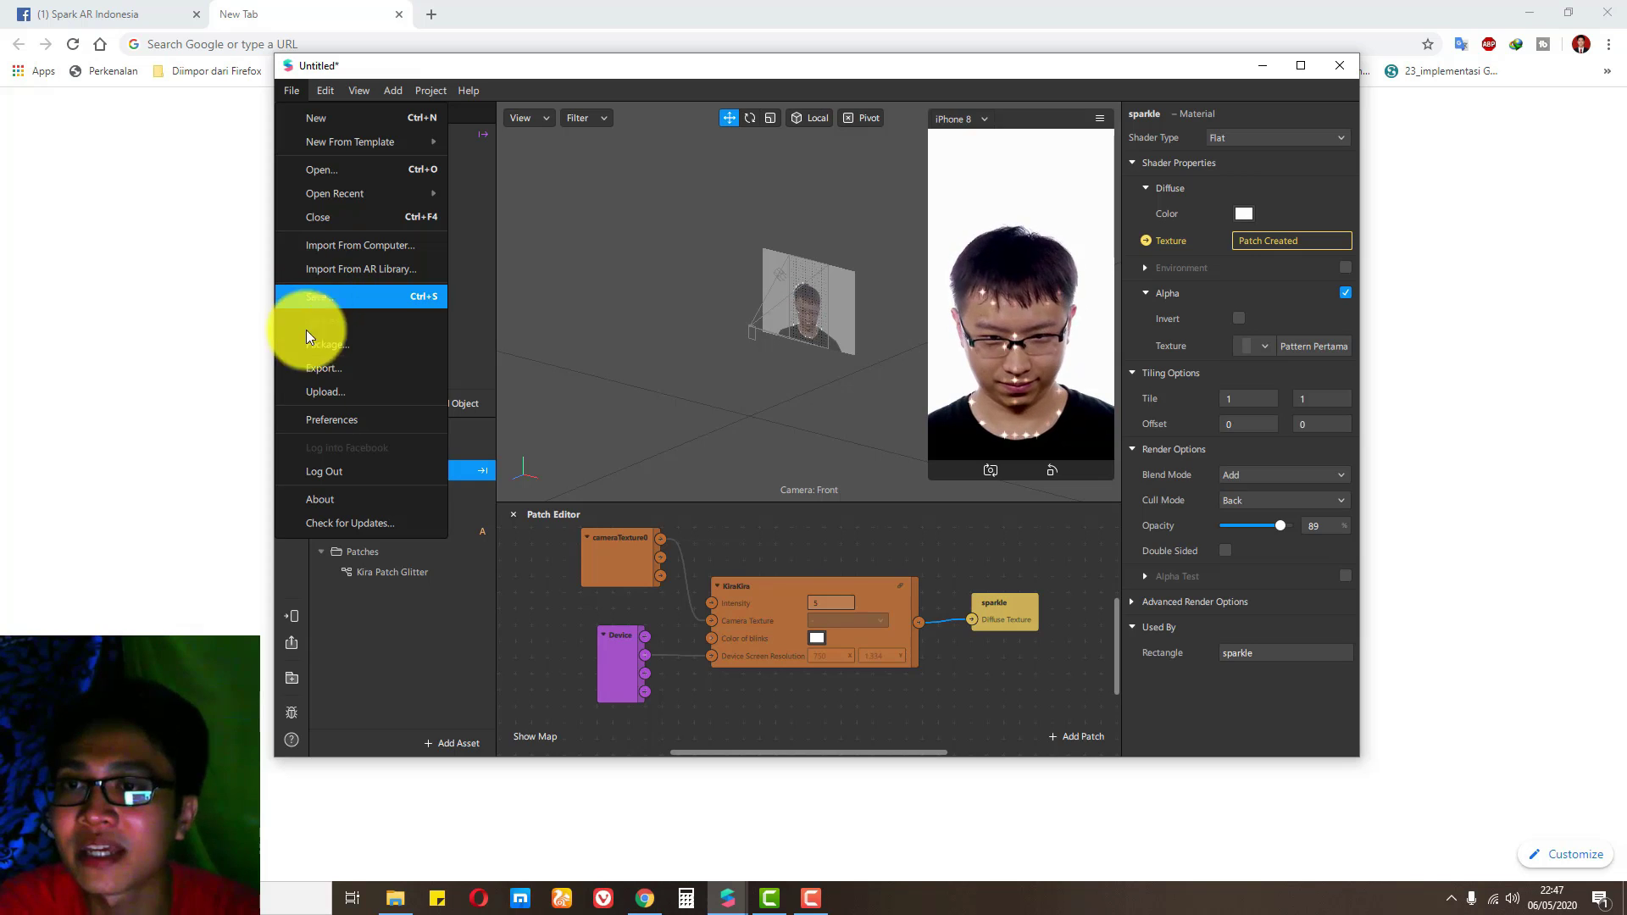
click(329, 373)
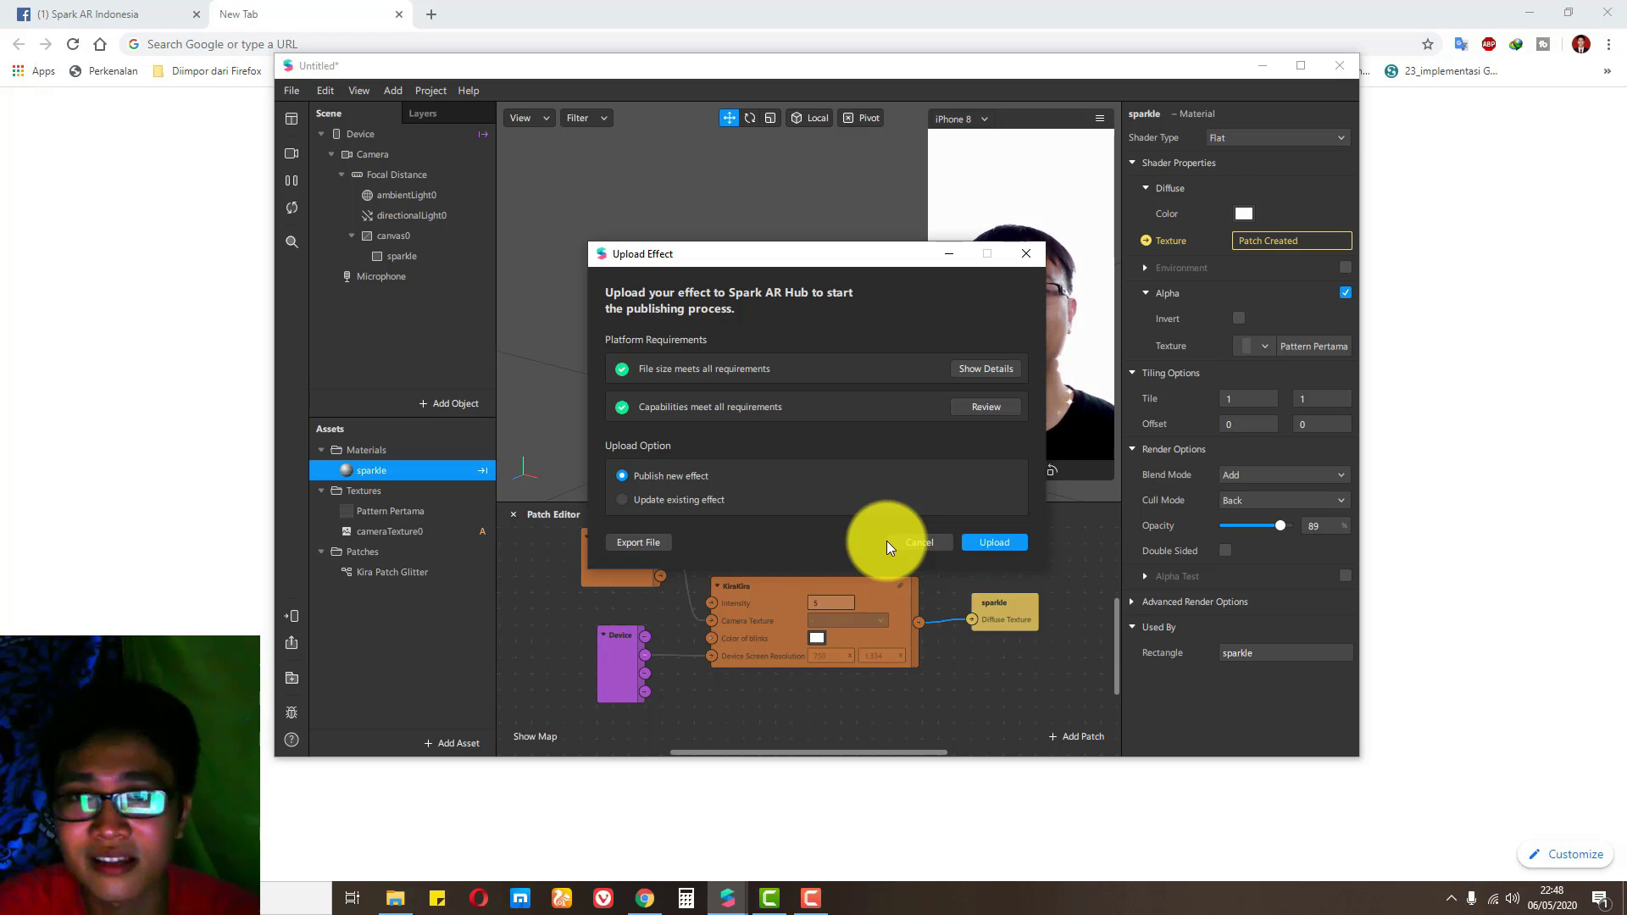
click(646, 542)
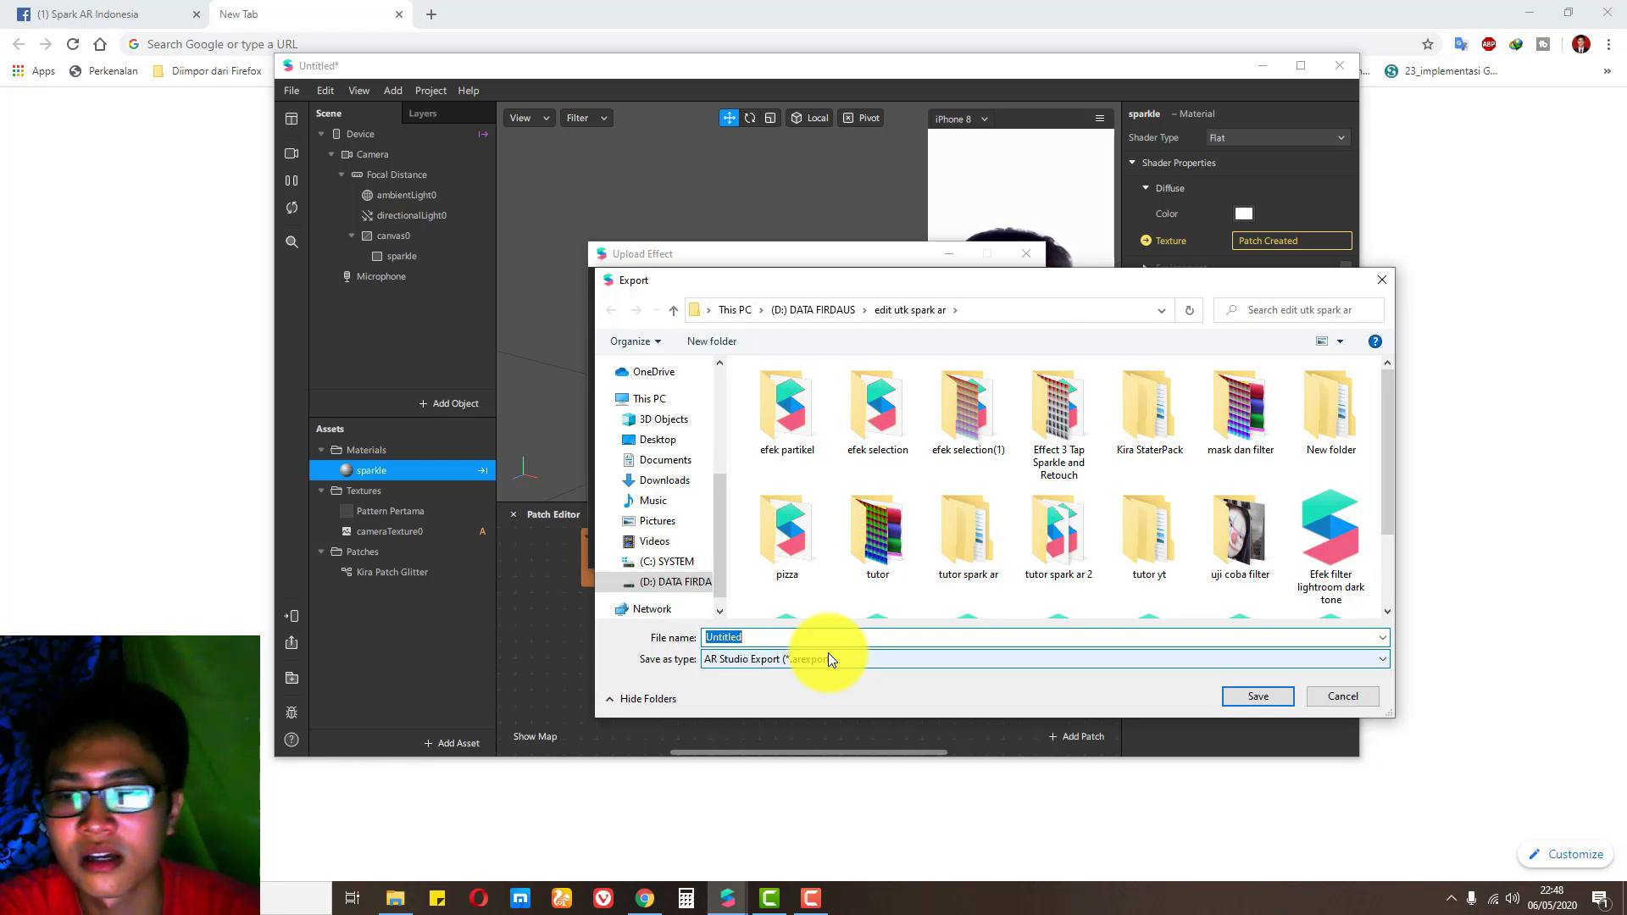
text(efek kira test)
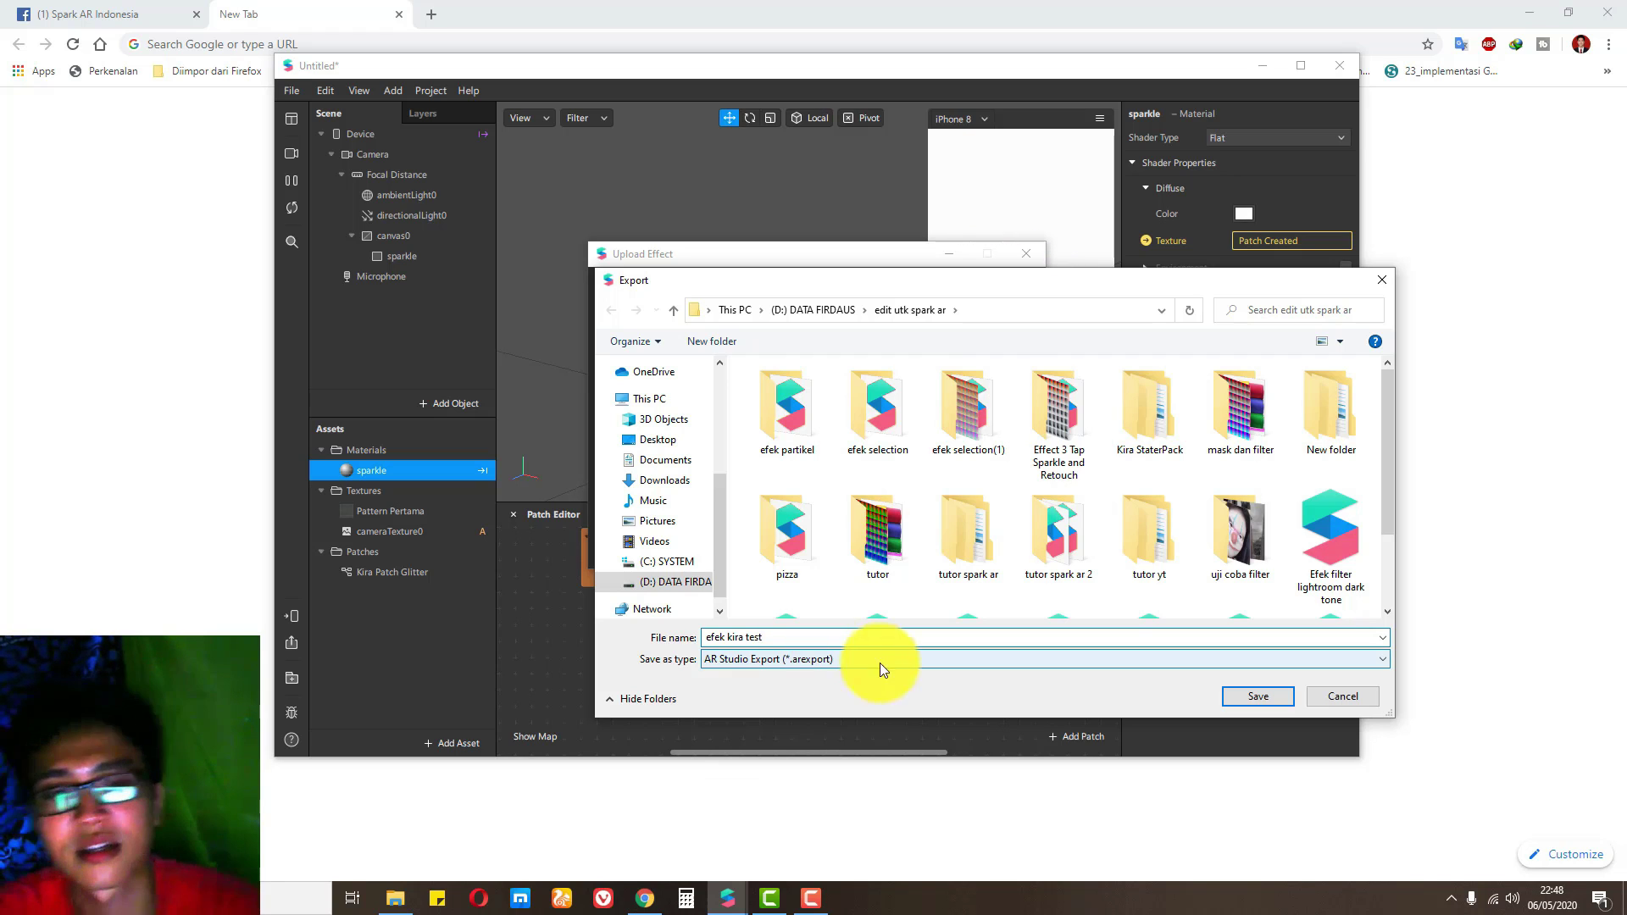
click(1270, 702)
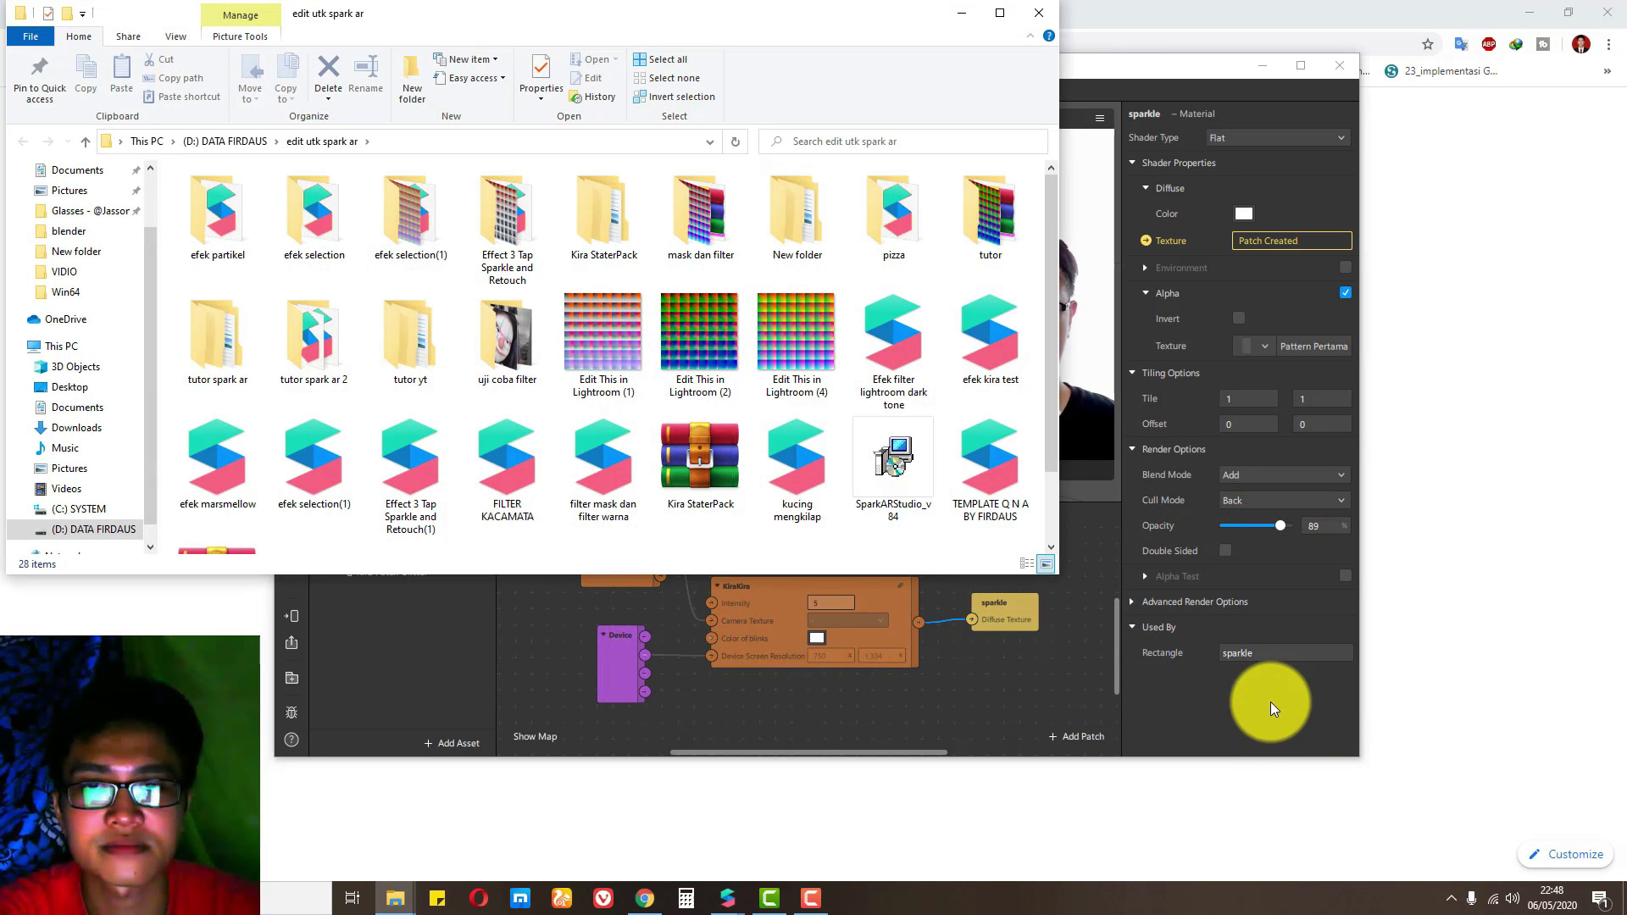
scroll(966, 206, down, 3)
click(1037, 13)
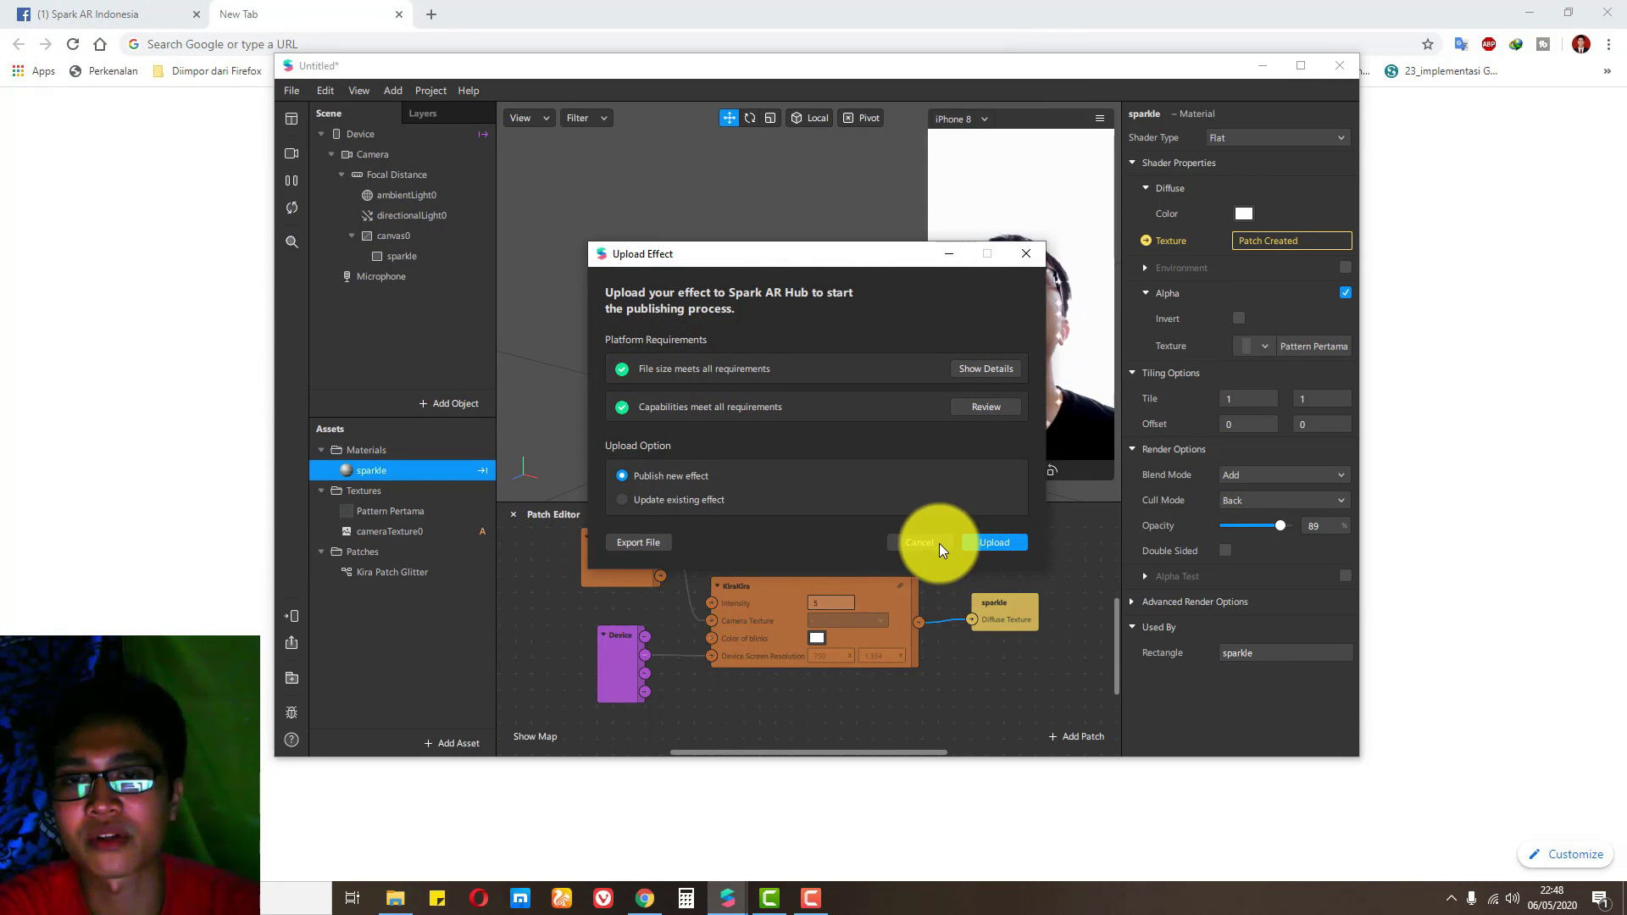
click(907, 542)
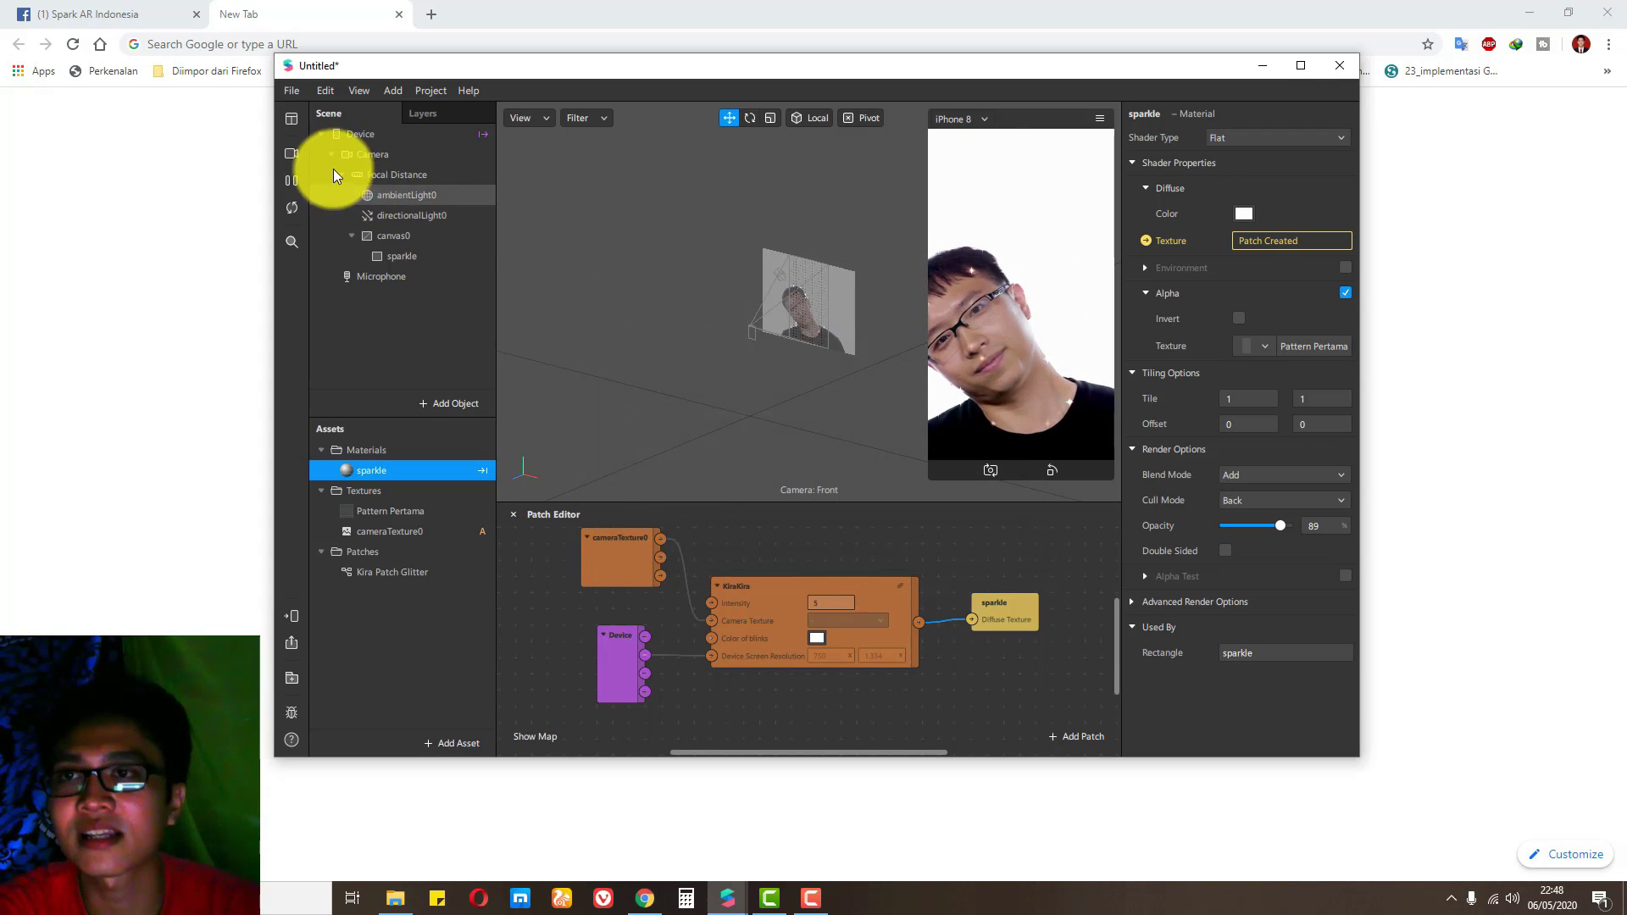
Step: Start saving the Untitled effect as an AR Studio project in the "edit utk spark ar" folder
click(293, 90)
click(322, 288)
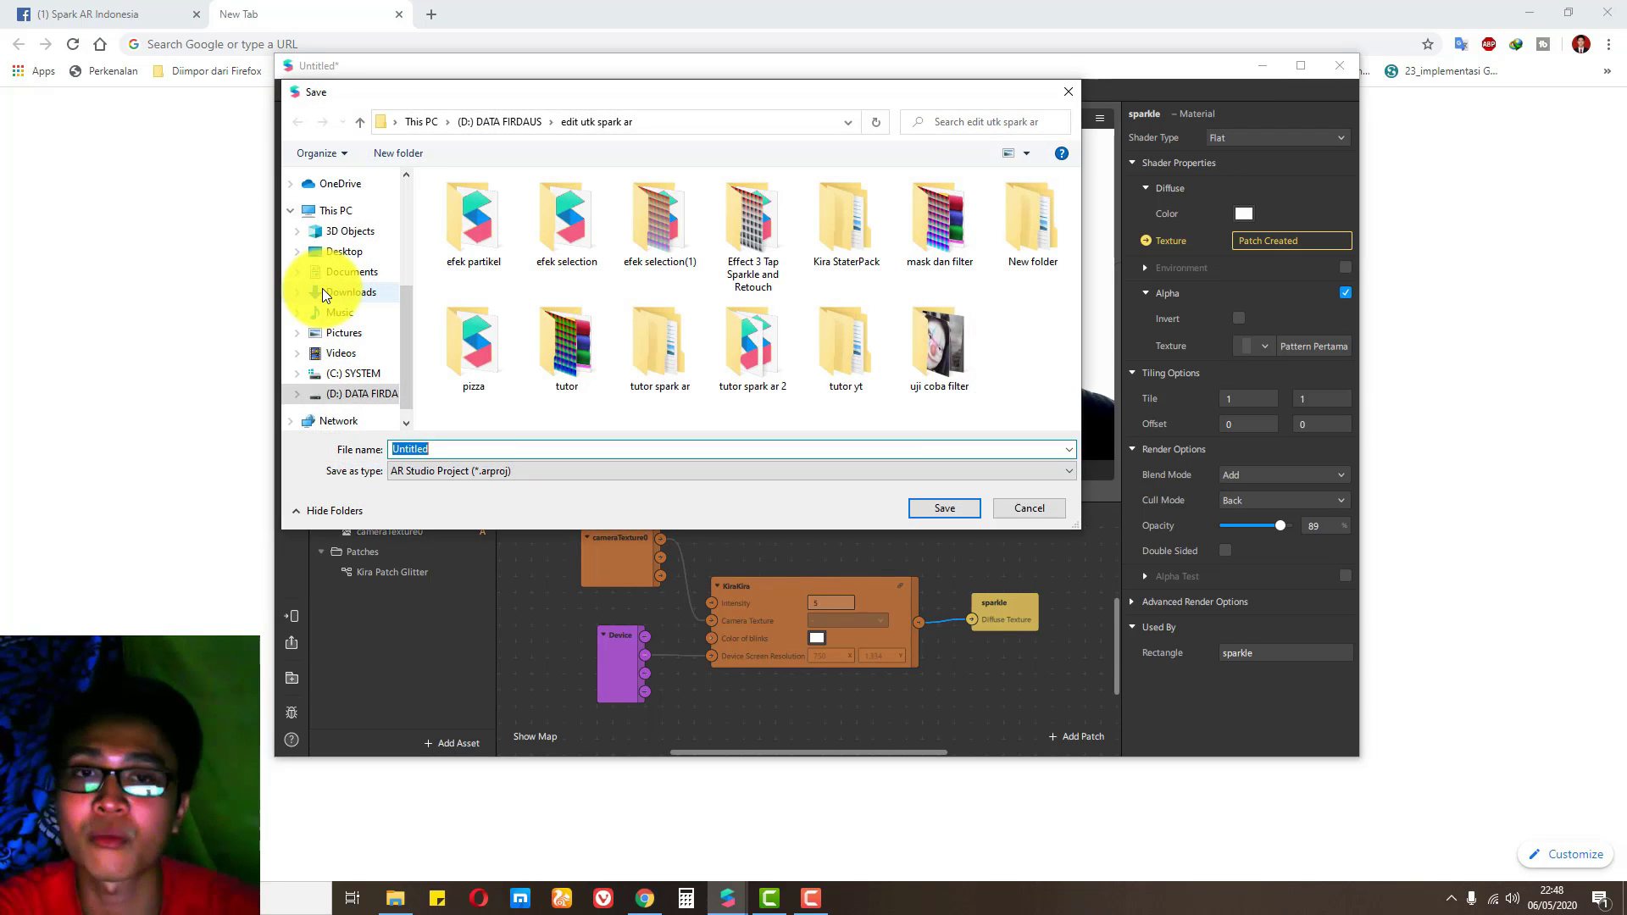